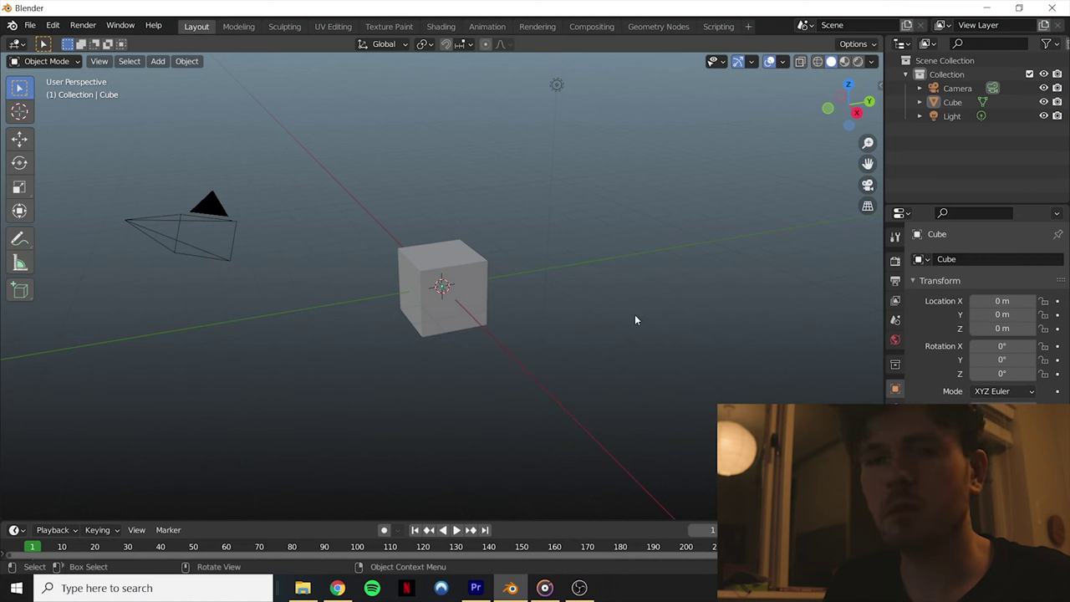
Step: Select all and delete the default cube, camera and light
{"action": "mouse_move", "coordinate": [624, 308]}
{"action": "middle_mouse_down"}
{"action": "mouse_move", "coordinate": [608, 282]}
{"action": "mouse_move", "coordinate": [612, 301]}
{"action": "middle_mouse_up"}
{"action": "scroll", "coordinate": [608, 282], "scroll_direction": "down", "scroll_amount": 3}
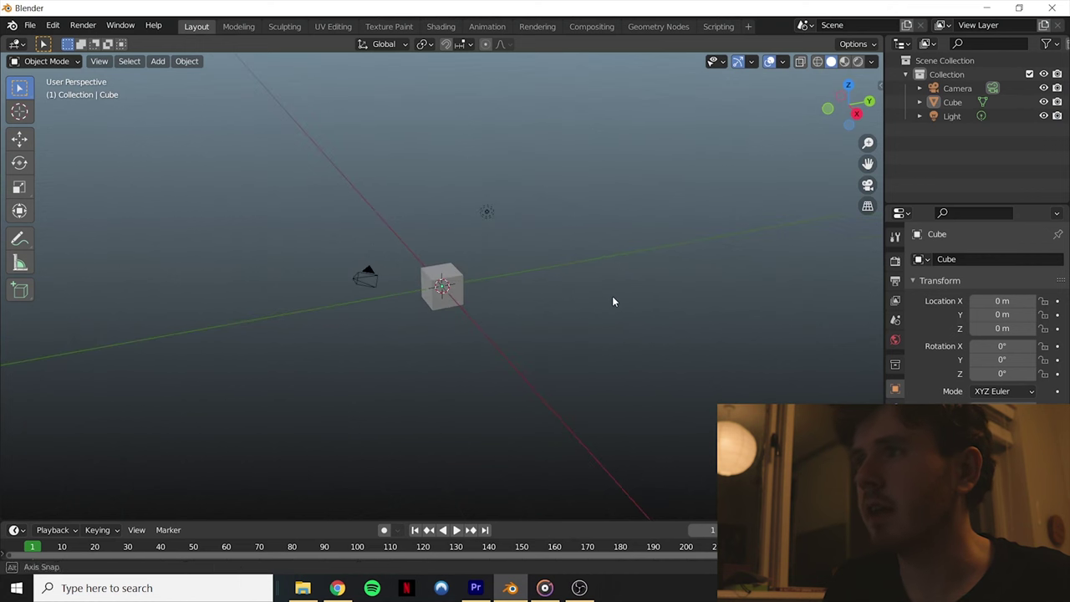
{"action": "key", "text": "a"}
{"action": "key", "text": "x"}
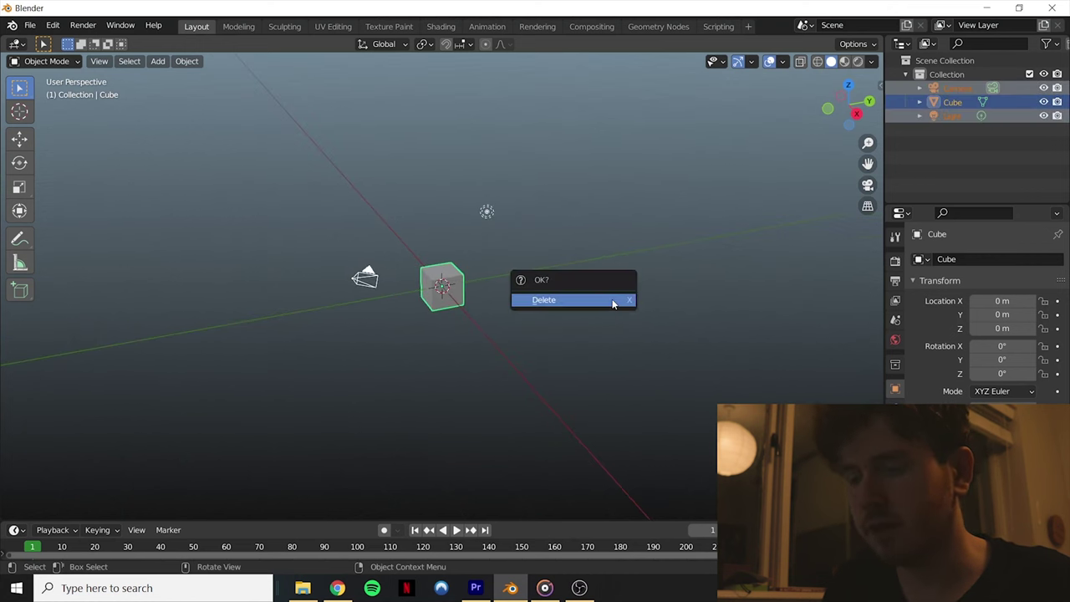
{"action": "left_click", "coordinate": [613, 301]}
{"action": "middle_click_drag", "start_coordinate": [611, 304], "coordinate": [509, 309]}
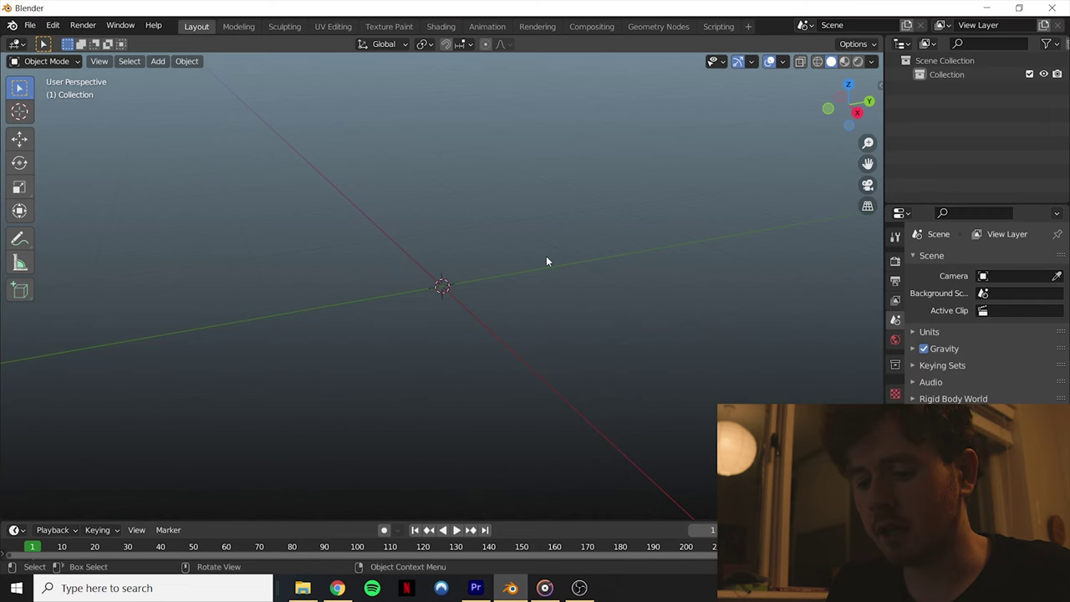
Step: Add a Mesh > Cylinder at the world origin and zoom in on it
{"action": "key", "text": "shift+a"}
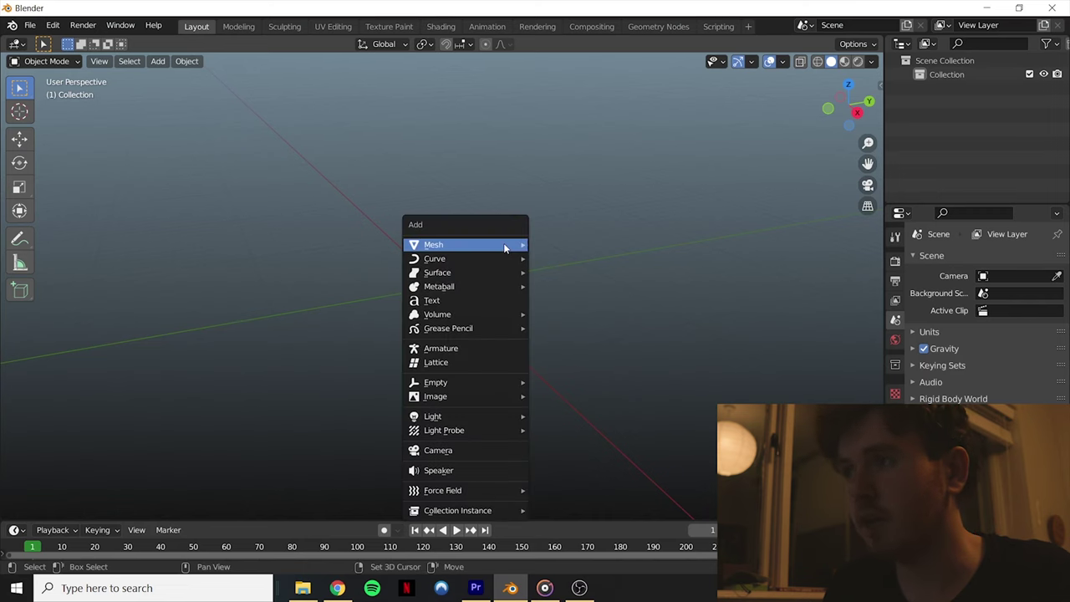
{"action": "mouse_move", "coordinate": [504, 244]}
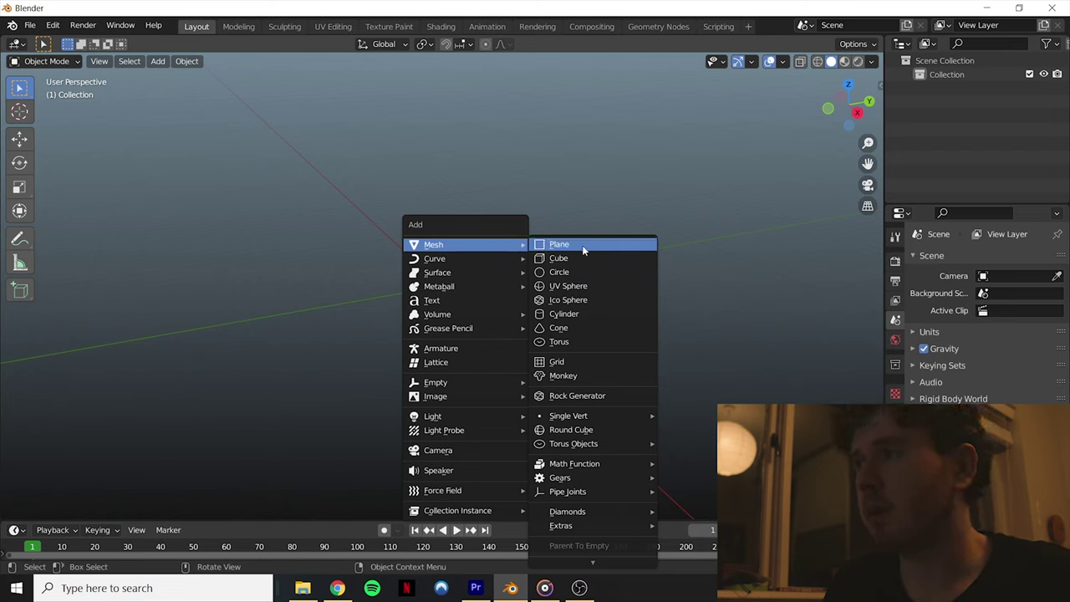
{"action": "left_click", "coordinate": [592, 313]}
{"action": "middle_click_drag", "start_coordinate": [562, 310], "coordinate": [544, 258]}
{"action": "scroll", "coordinate": [544, 256], "scroll_direction": "up", "scroll_amount": 6}
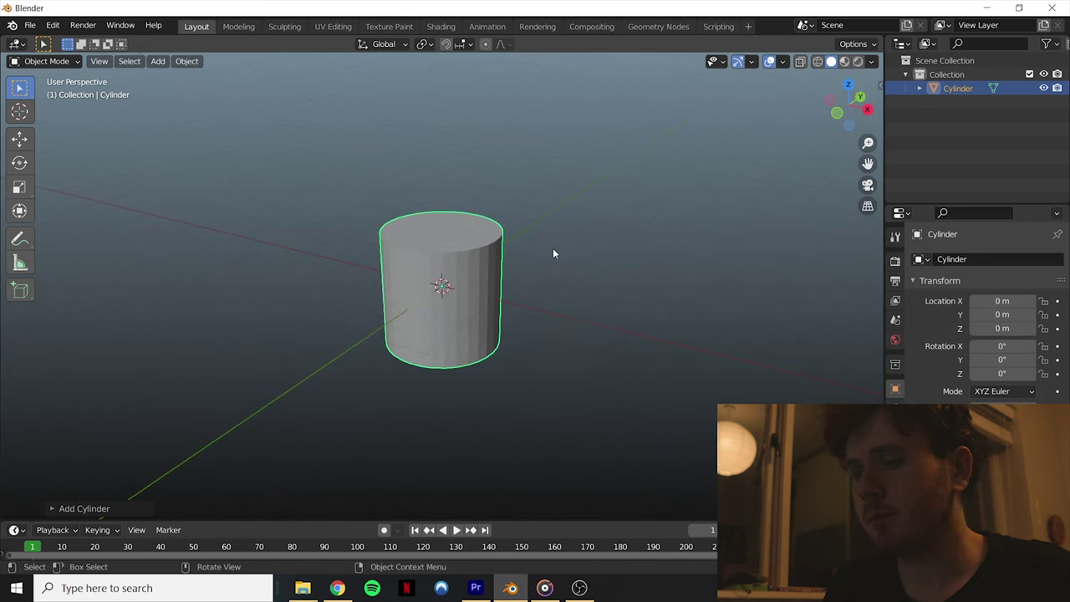
Step: In Edit Mode, rotate the cylinder mesh exactly 90° around the Y axis
{"action": "key", "text": "Tab"}
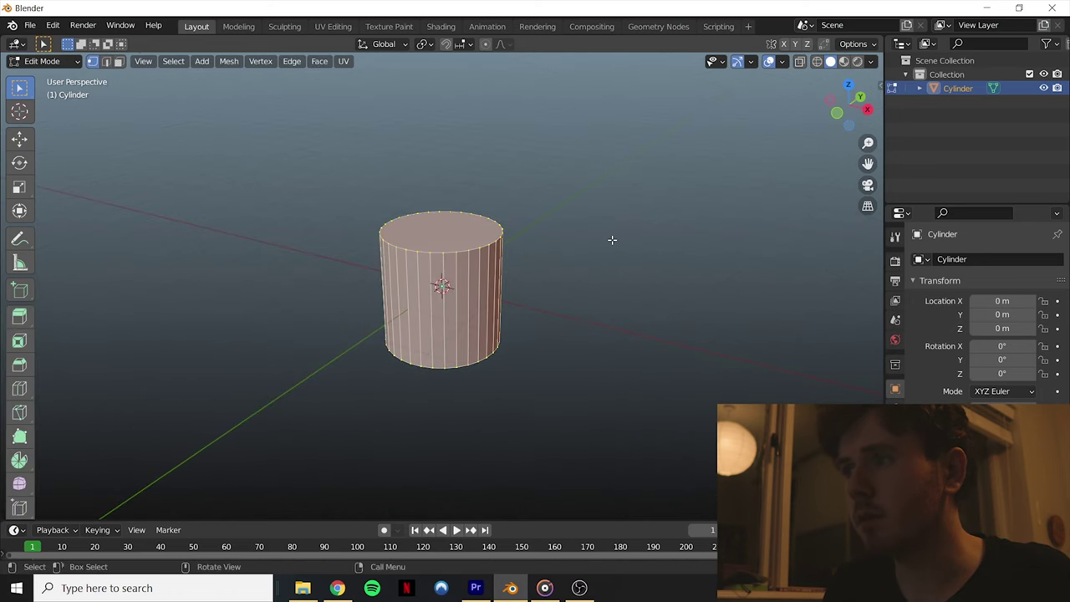
{"action": "middle_click_drag", "start_coordinate": [612, 240], "coordinate": [642, 187]}
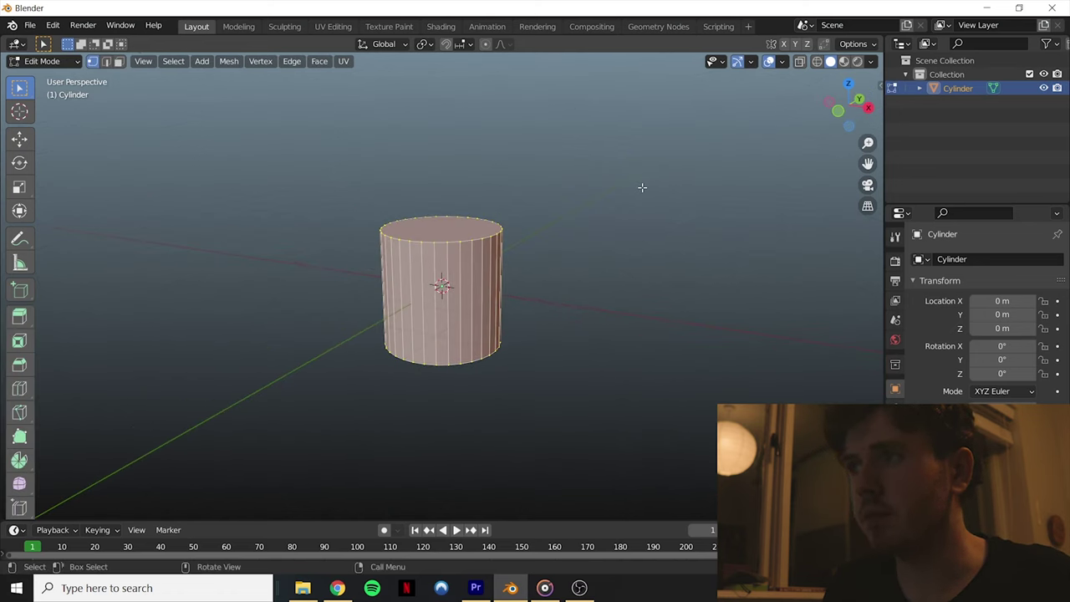
{"action": "key", "text": "r"}
{"action": "key", "text": "y"}
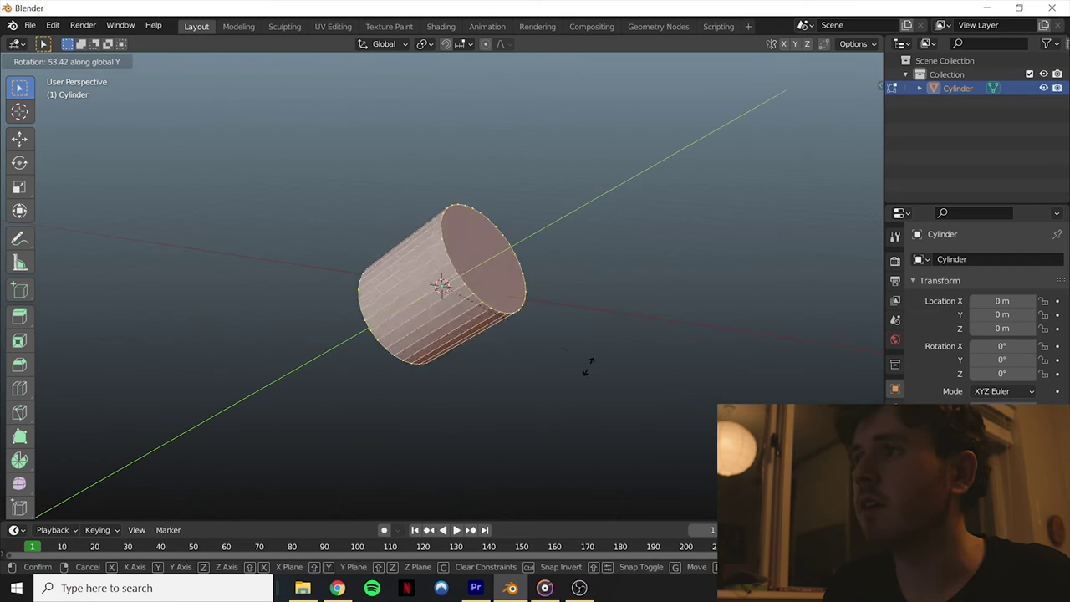
{"action": "left_click", "coordinate": [509, 413]}
{"action": "left_click", "coordinate": [63, 508]}
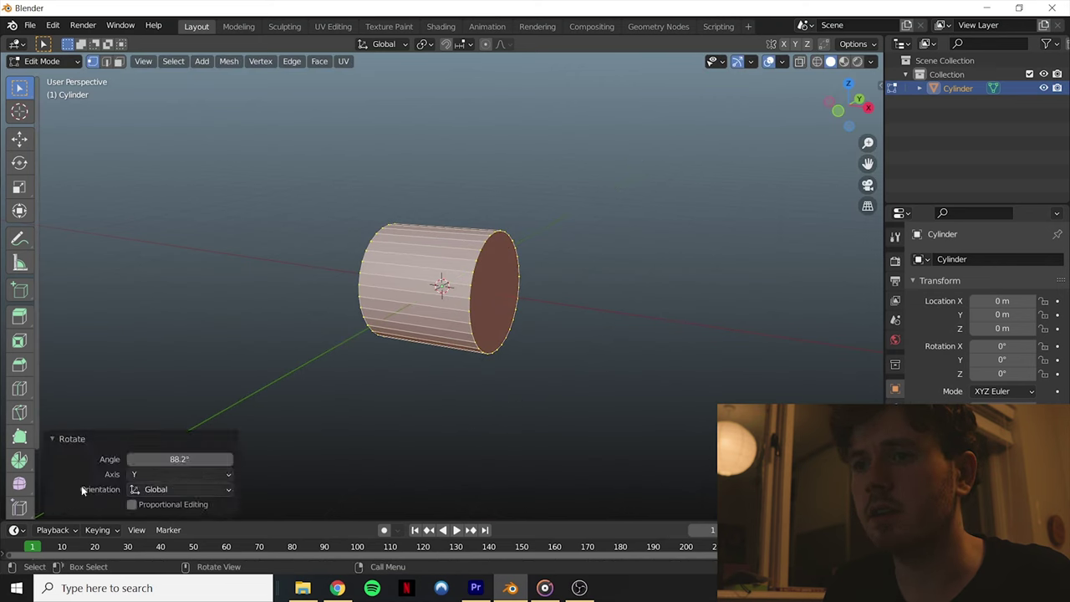
{"action": "left_click", "coordinate": [191, 459]}
{"action": "type", "text": "90"}
{"action": "key", "text": "Return"}
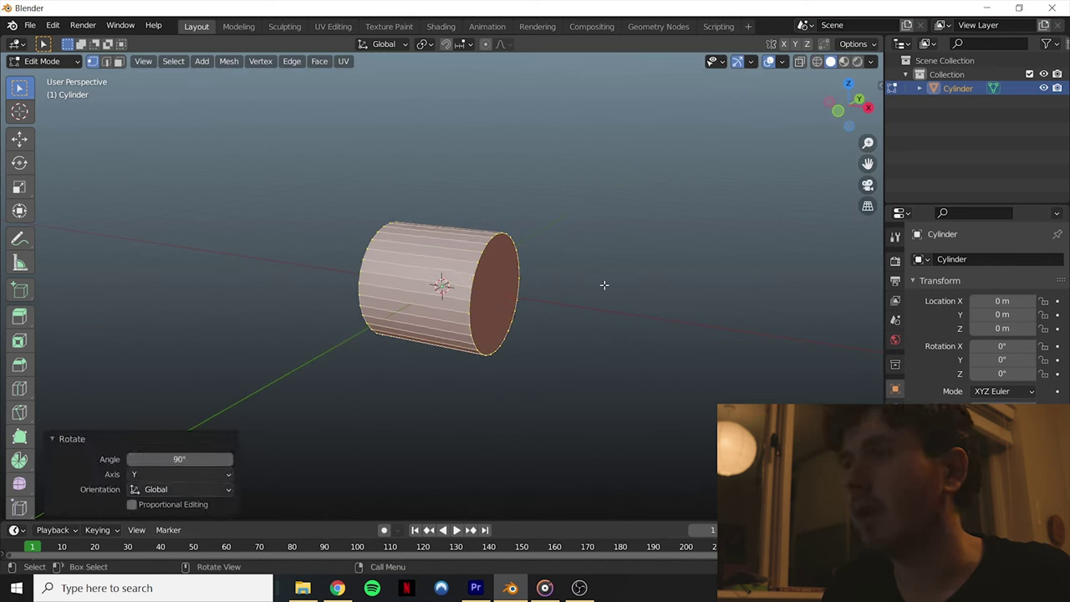
Step: Scale the mesh along X to 0.202, flattening it into a thin disc
{"action": "key", "text": "s"}
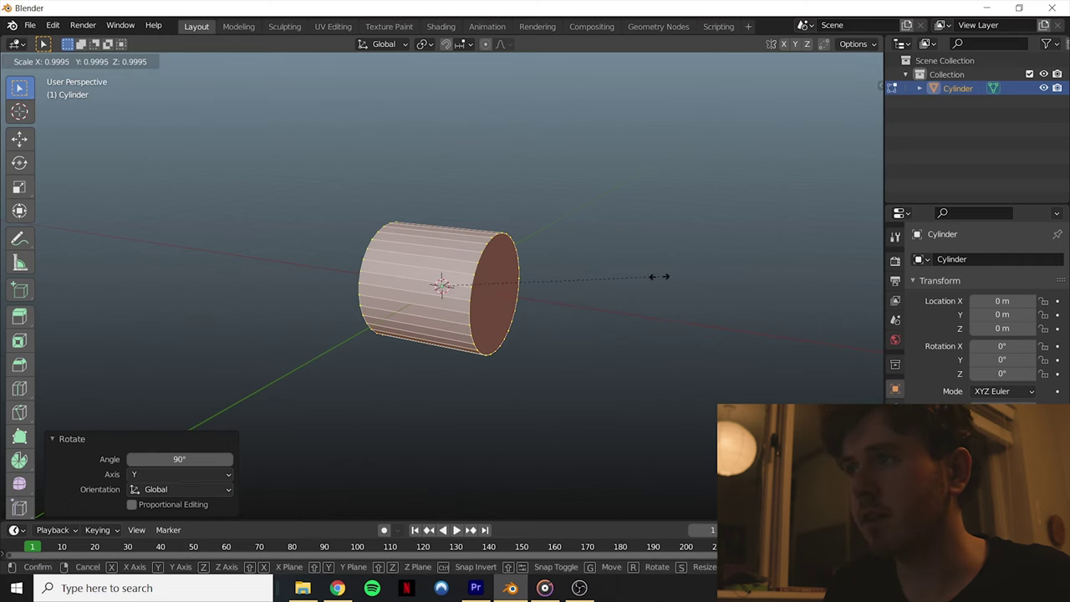
{"action": "key", "text": "x"}
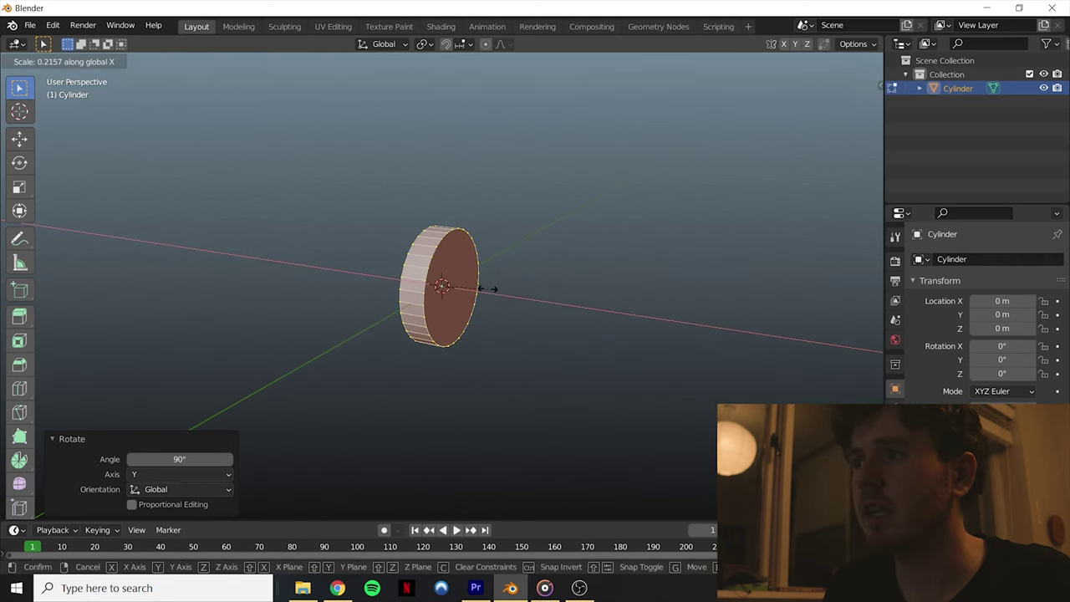
{"action": "key", "text": "Escape"}
{"action": "key", "text": "s"}
{"action": "key", "text": "x"}
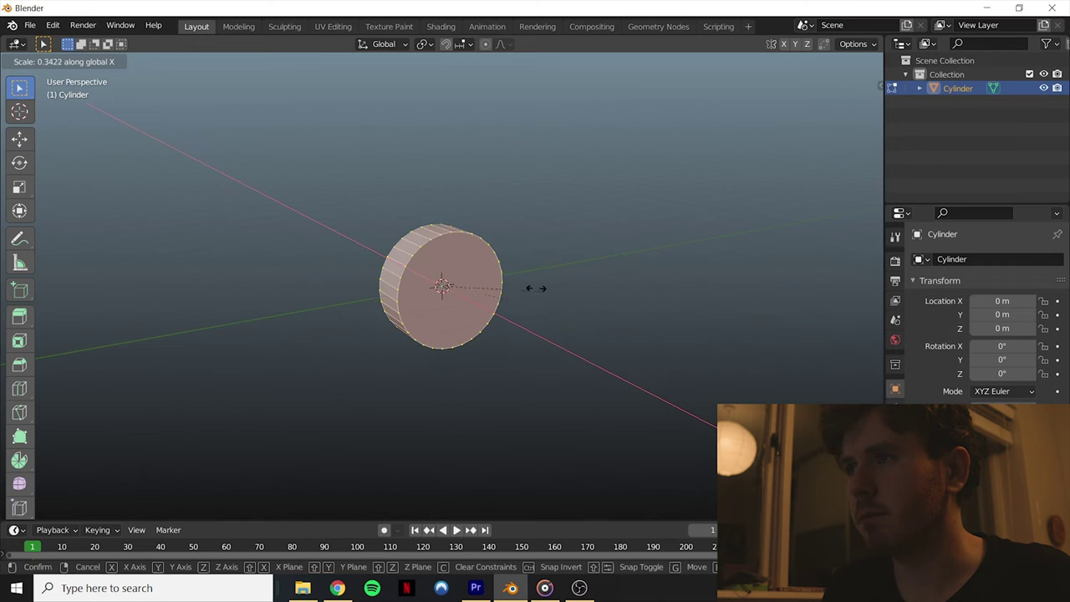
{"action": "left_click", "coordinate": [499, 275]}
{"action": "middle_click_drag", "start_coordinate": [499, 275], "coordinate": [563, 256]}
Step: Stretch the disc along Y and Z into an oval, wider than tall
{"action": "key", "text": "s"}
{"action": "key", "text": "y"}
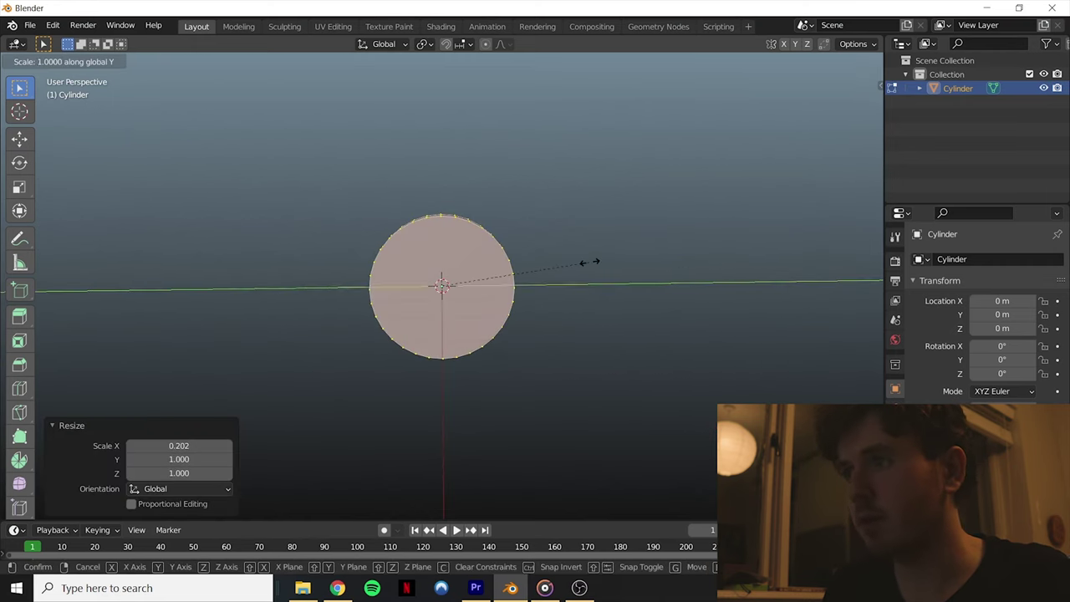
{"action": "left_click", "coordinate": [677, 254]}
{"action": "key", "text": "s"}
{"action": "key", "text": "z"}
{"action": "left_click", "coordinate": [624, 216]}
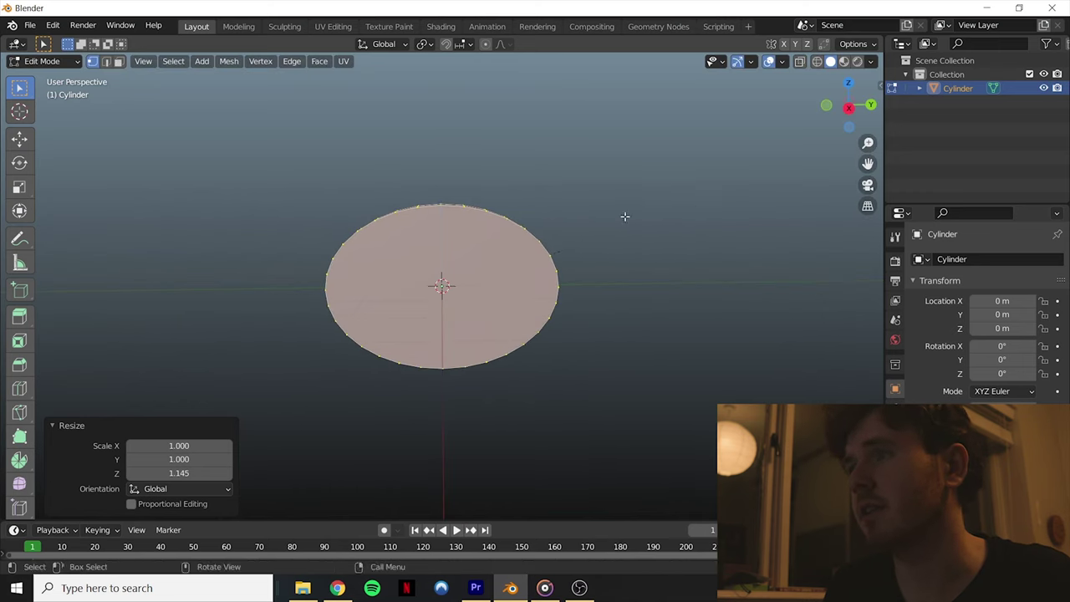
{"action": "scroll", "coordinate": [585, 205], "scroll_direction": "up", "scroll_amount": 1}
Step: Inspect the oval disc from a few angles and return to Object Mode
{"action": "key", "text": "Tab"}
{"action": "key", "text": "Tab"}
{"action": "middle_click_drag", "start_coordinate": [546, 206], "coordinate": [578, 226]}
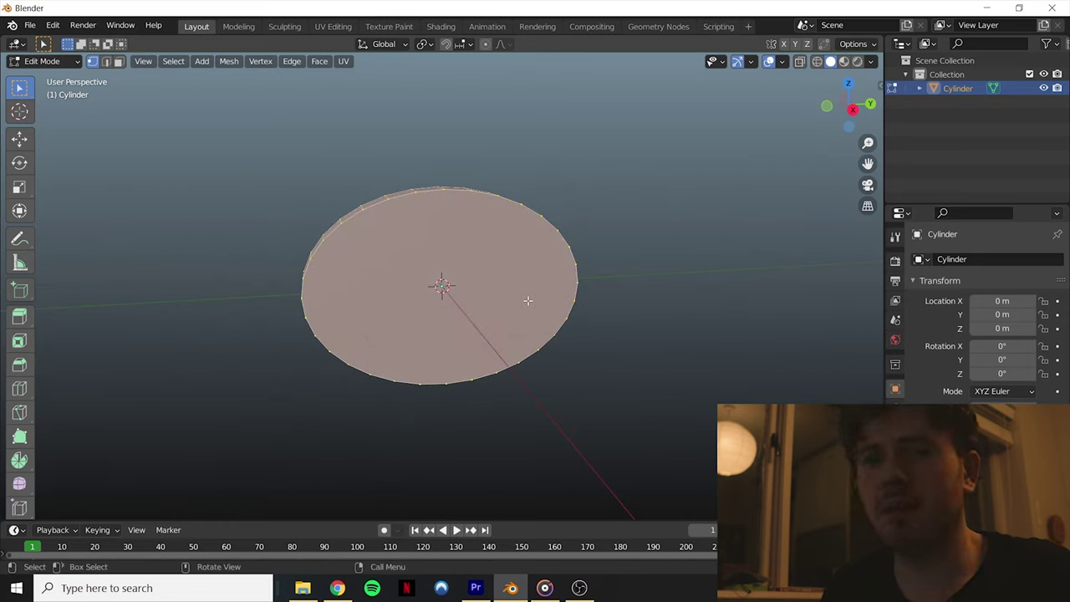
{"action": "middle_click_drag", "start_coordinate": [647, 203], "coordinate": [623, 275]}
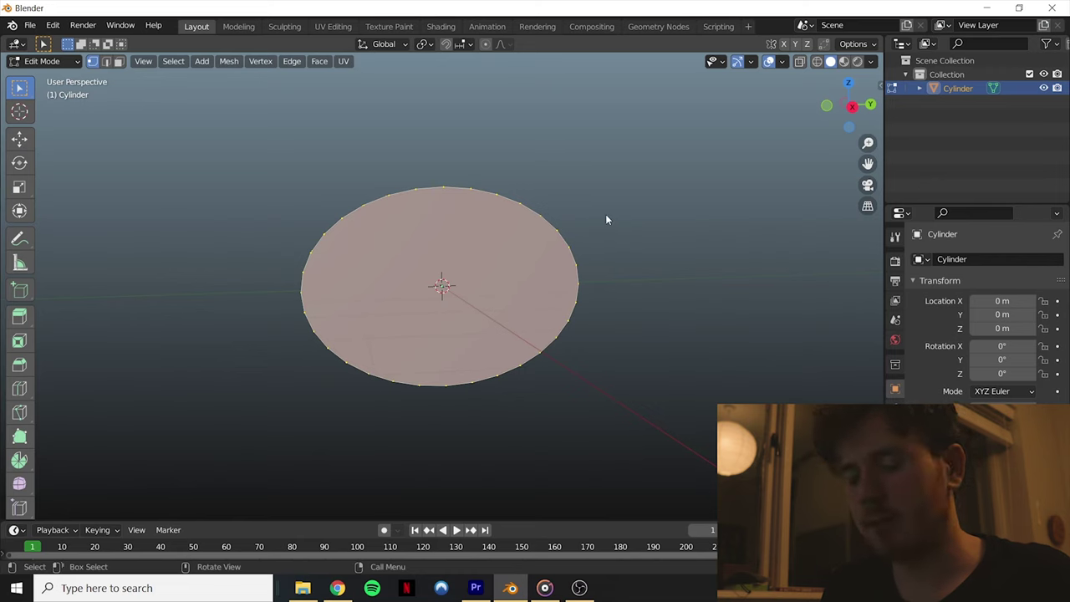
{"action": "key", "text": "Tab"}
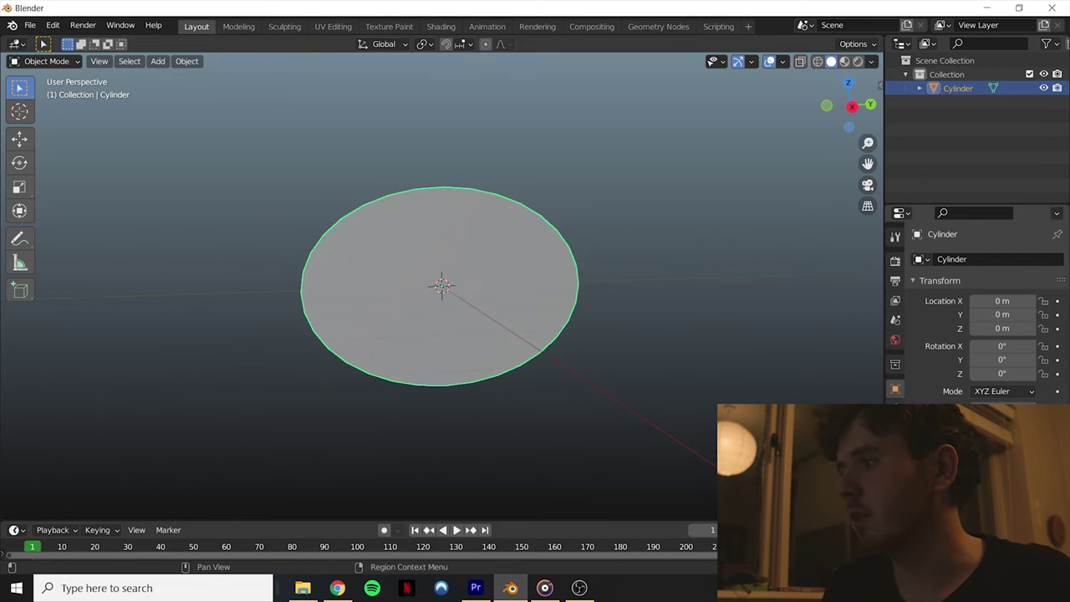
Step: Create a new material for the disc with an Image Texture driving Base Color
{"action": "left_click", "coordinate": [895, 509]}
{"action": "left_click", "coordinate": [967, 318]}
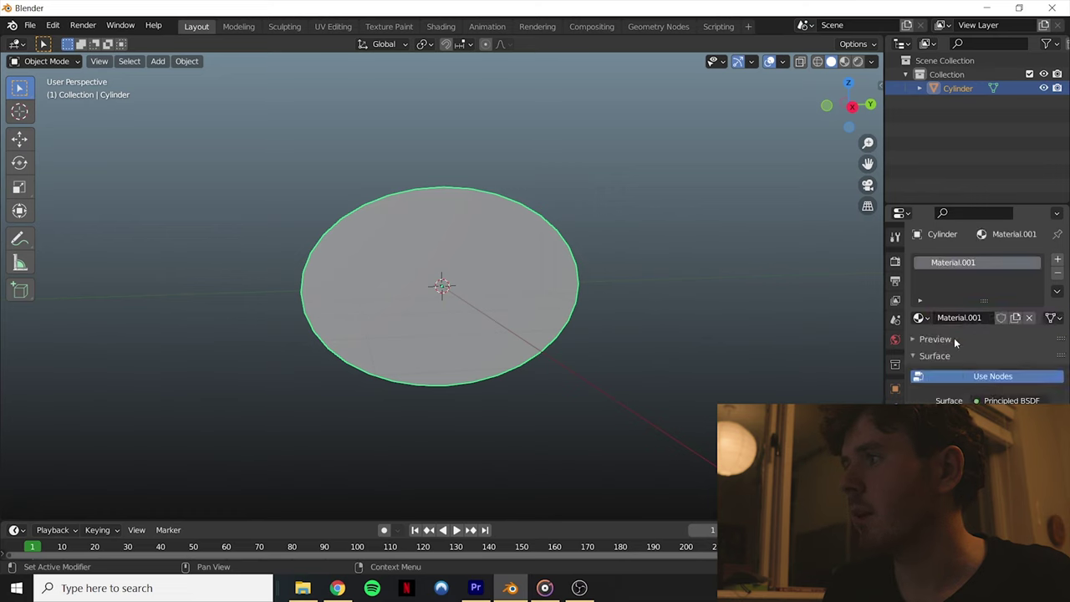
{"action": "scroll", "coordinate": [953, 367], "scroll_direction": "down", "scroll_amount": 3}
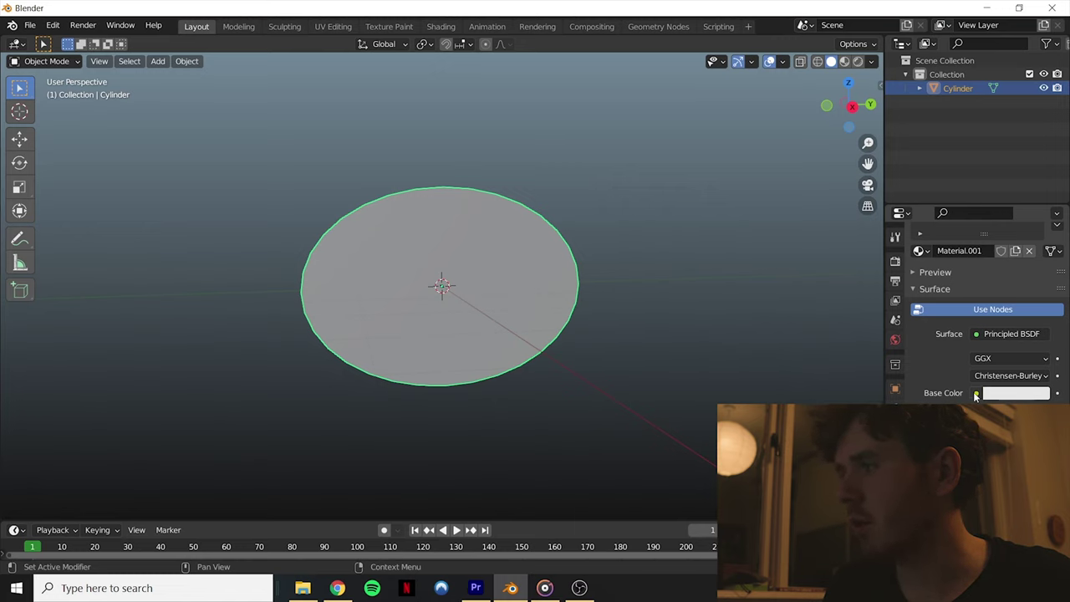
{"action": "left_click", "coordinate": [975, 393]}
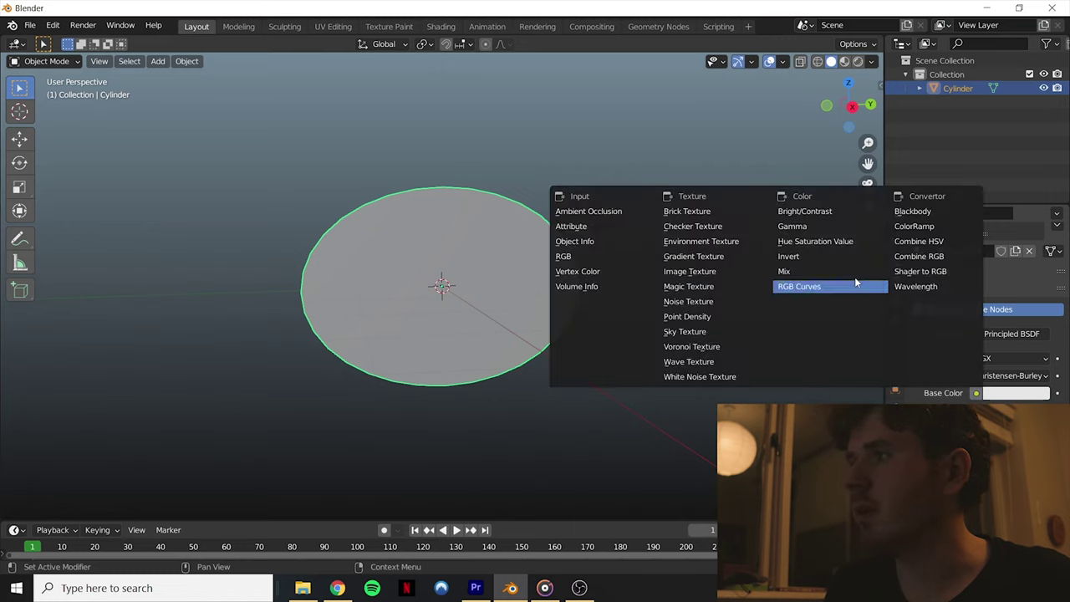
{"action": "left_click", "coordinate": [735, 272]}
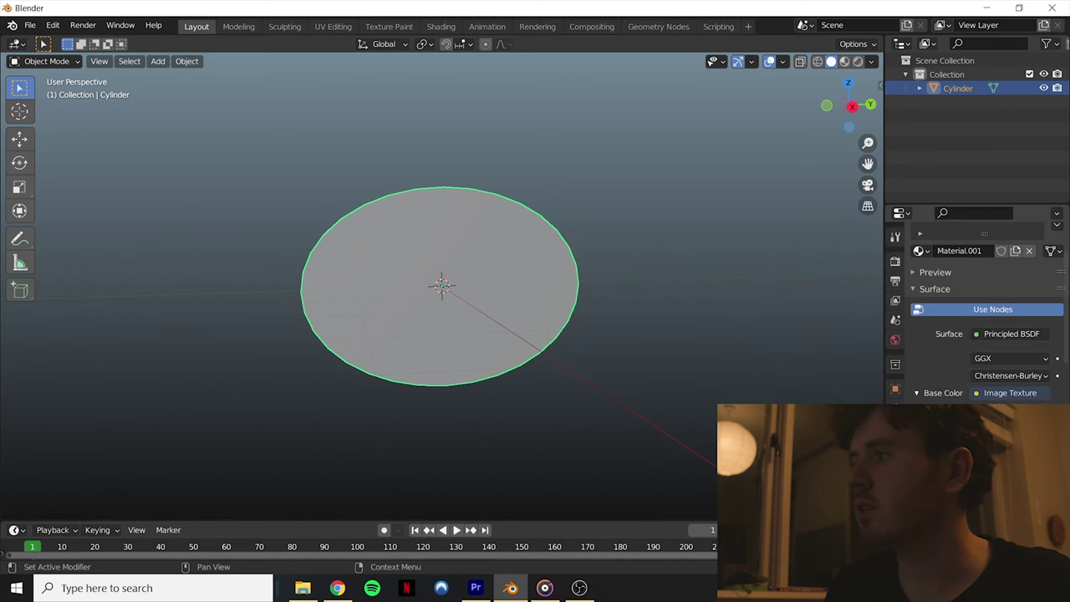
Step: Load IMG_0638.JPG from the Wallpaper textures folder as the base colour image
{"action": "left_click", "coordinate": [978, 420]}
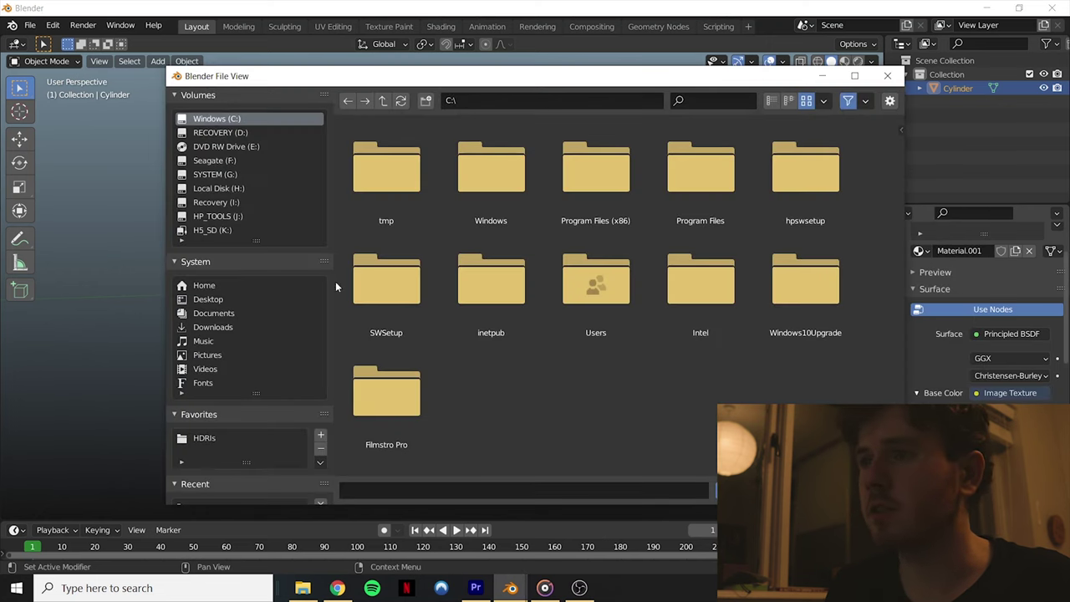
{"action": "scroll", "coordinate": [260, 361], "scroll_direction": "down", "scroll_amount": 5}
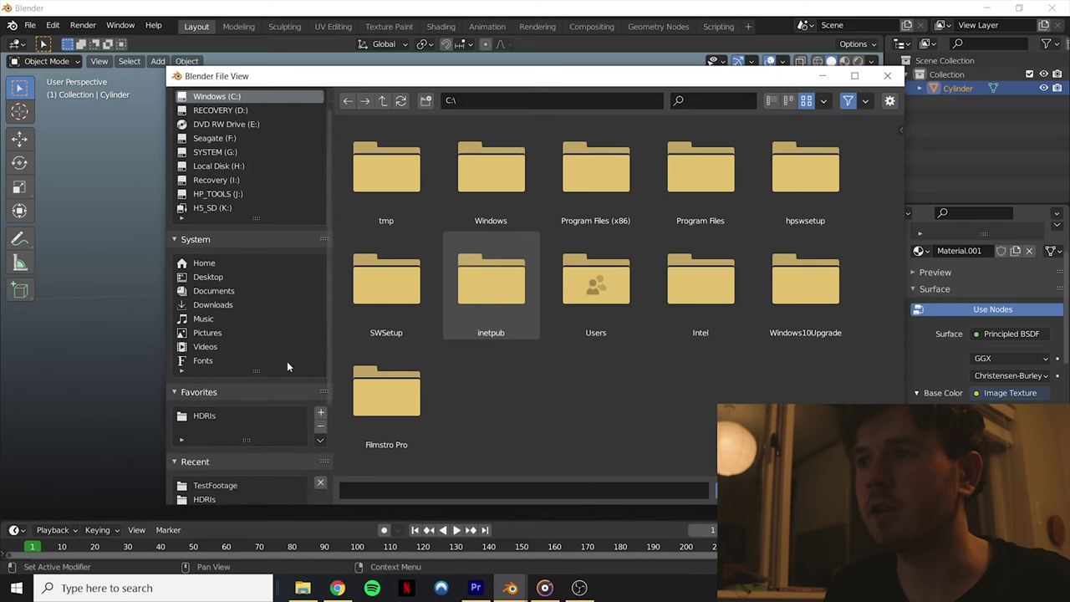
{"action": "left_click", "coordinate": [219, 385]}
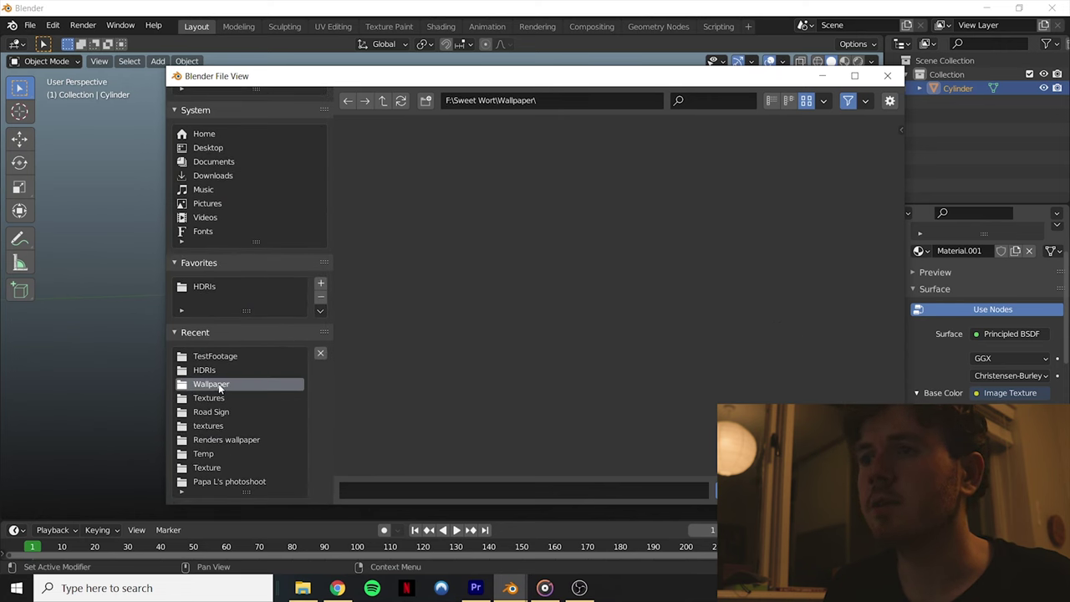
{"action": "double_click", "coordinate": [565, 168]}
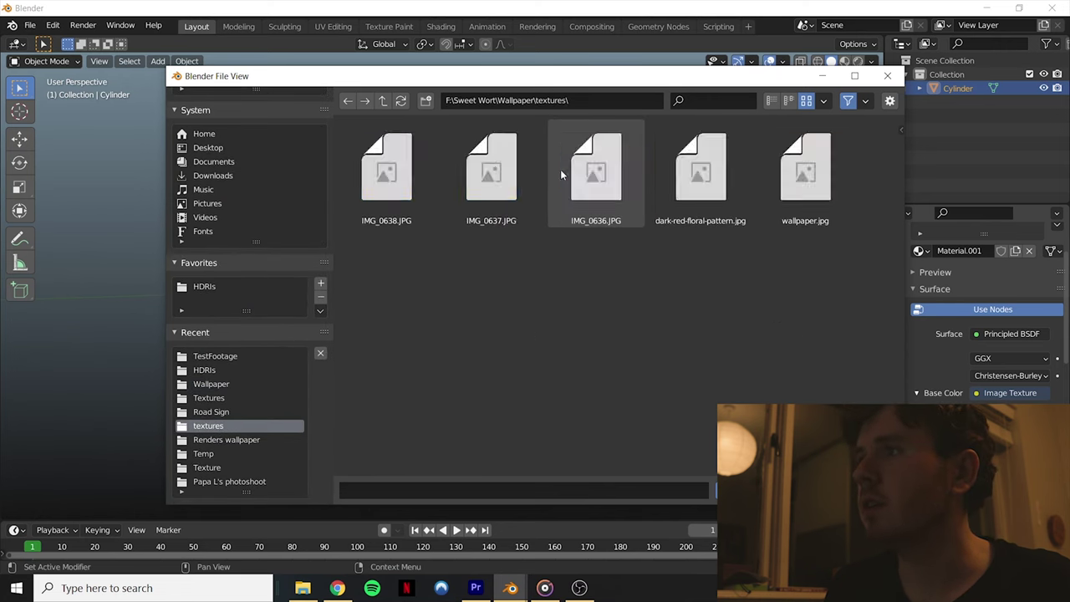
{"action": "double_click", "coordinate": [401, 173]}
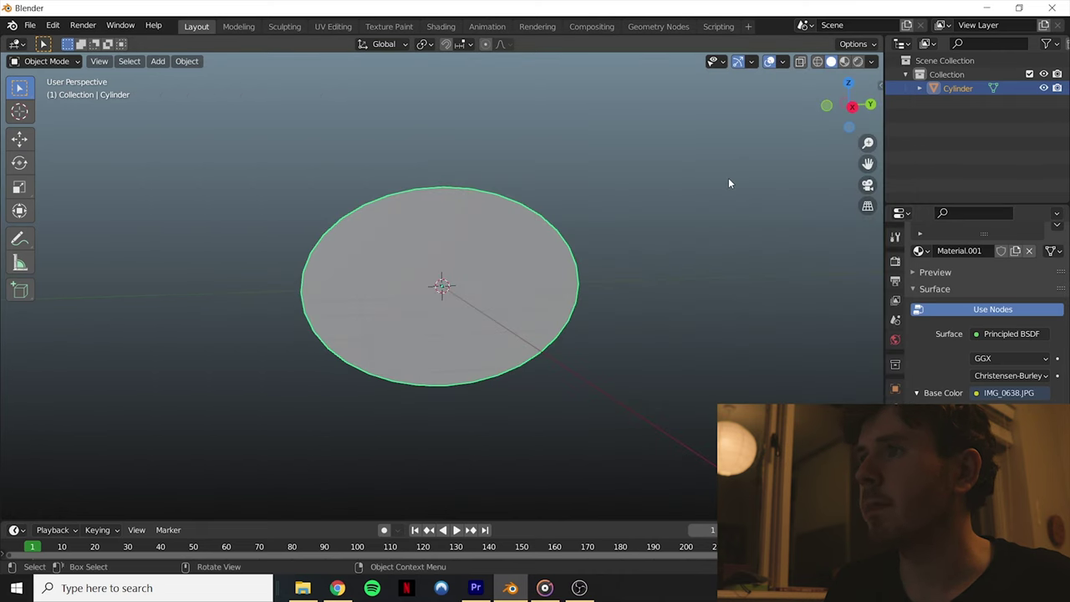
Step: View the disc in Material Preview shading from a couple of angles
{"action": "left_click", "coordinate": [845, 61]}
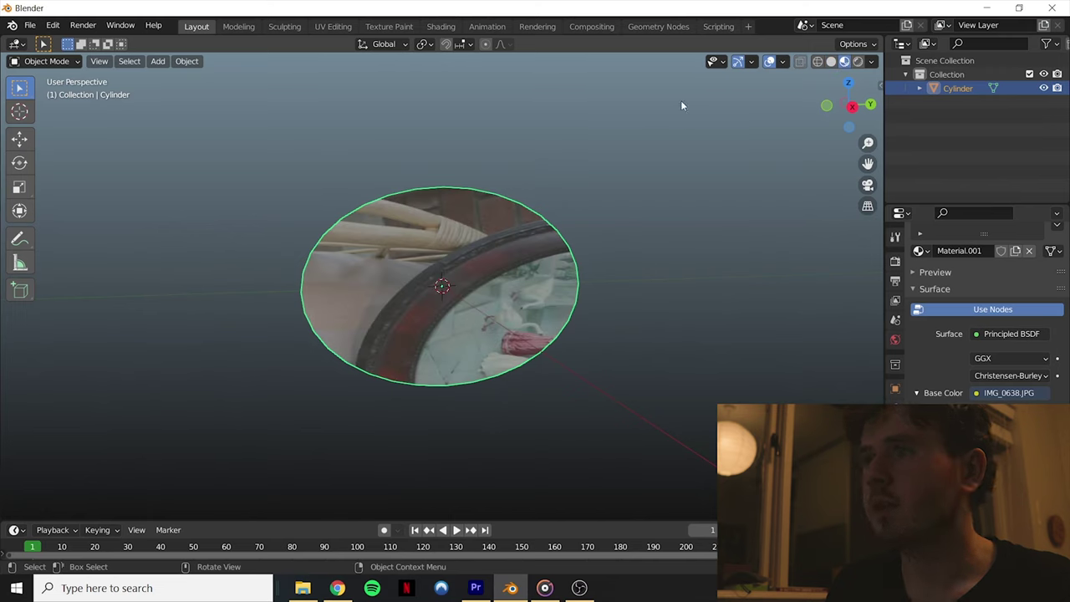
{"action": "middle_click_drag", "start_coordinate": [700, 233], "coordinate": [621, 237]}
{"action": "middle_click_drag", "start_coordinate": [731, 277], "coordinate": [647, 260]}
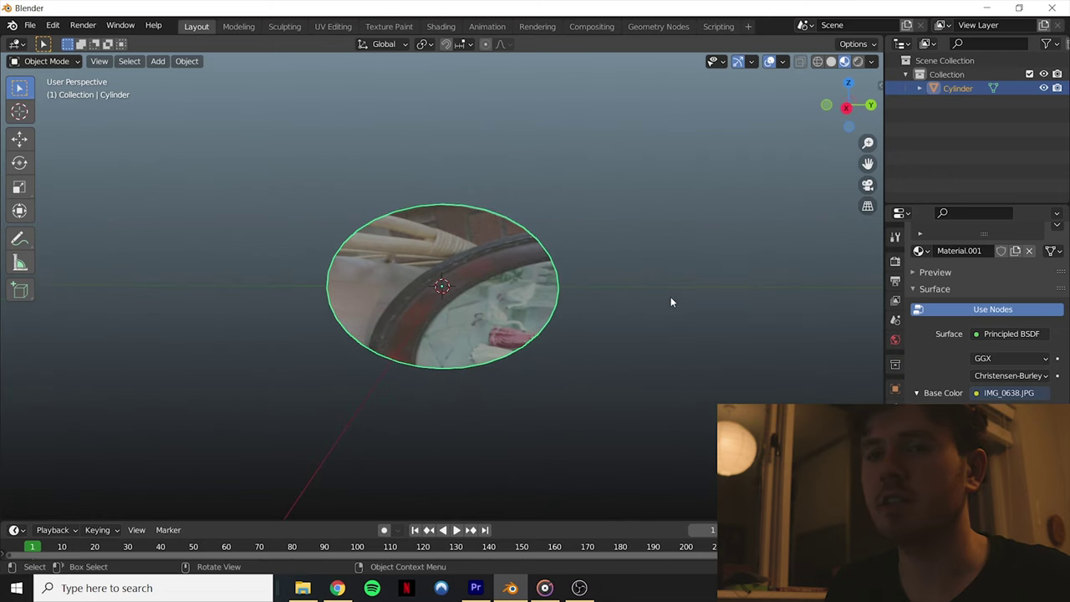
Step: In the UV Editing workspace, view the disc in Right Ortho, enlarged and centred
{"action": "left_click", "coordinate": [333, 27]}
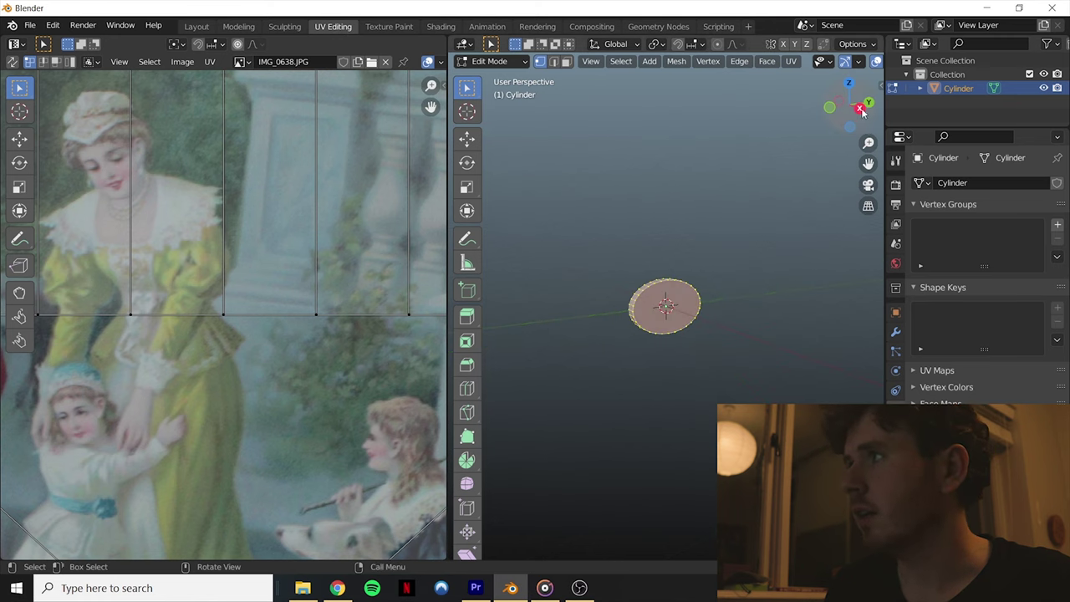
{"action": "left_click", "coordinate": [861, 113]}
{"action": "scroll", "coordinate": [664, 303], "scroll_direction": "up", "scroll_amount": 3}
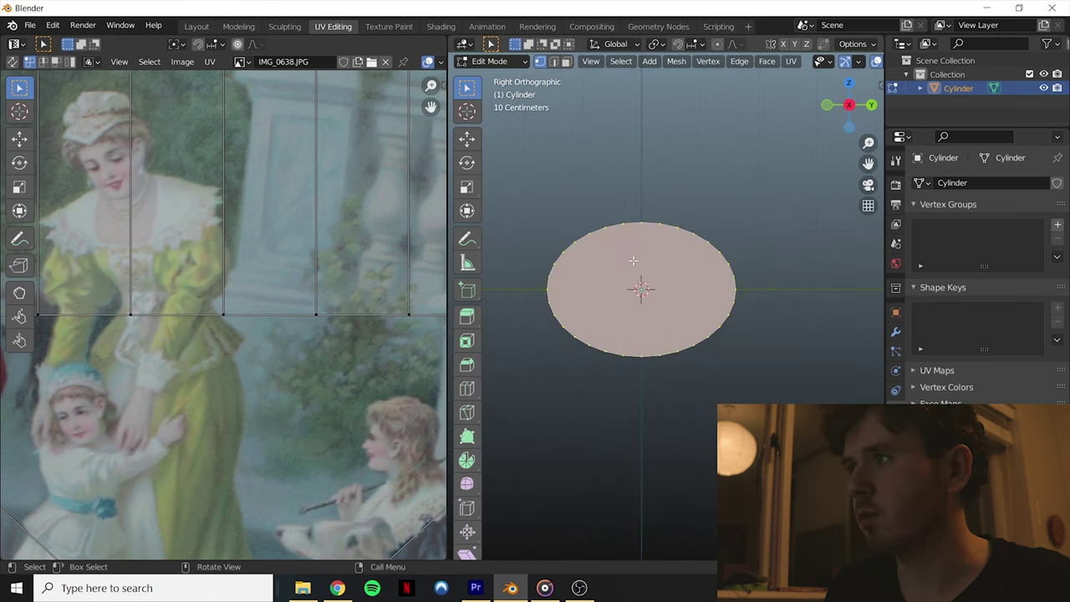
{"action": "scroll", "coordinate": [633, 261], "scroll_direction": "up", "scroll_amount": 2}
{"action": "middle_click_drag", "start_coordinate": [642, 269], "coordinate": [668, 269], "text": "shift"}
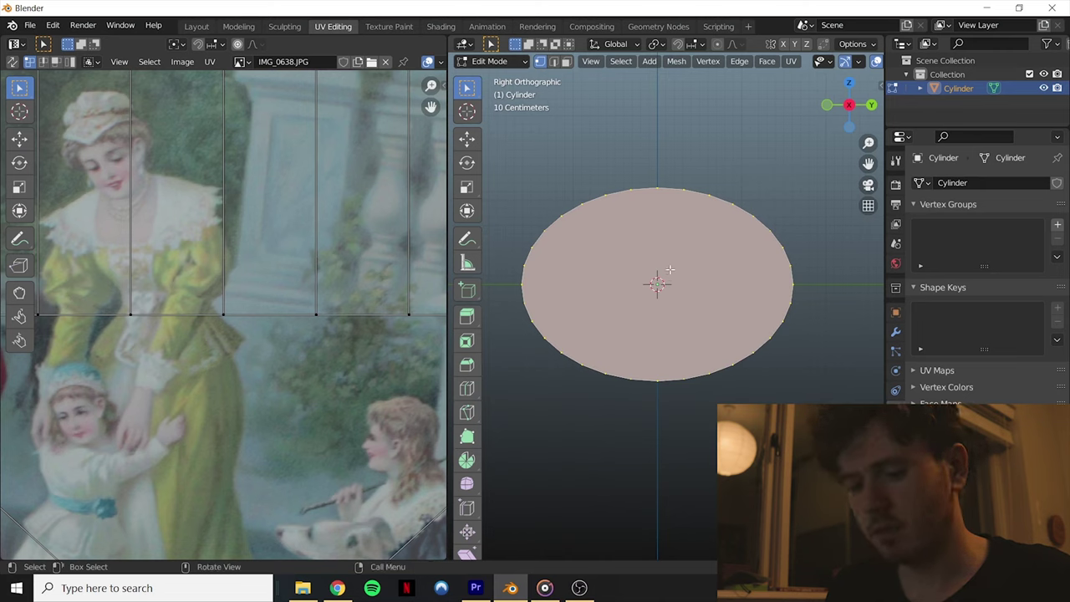
Step: Project the disc's UVs from view and show it in Material Preview
{"action": "key", "text": "u"}
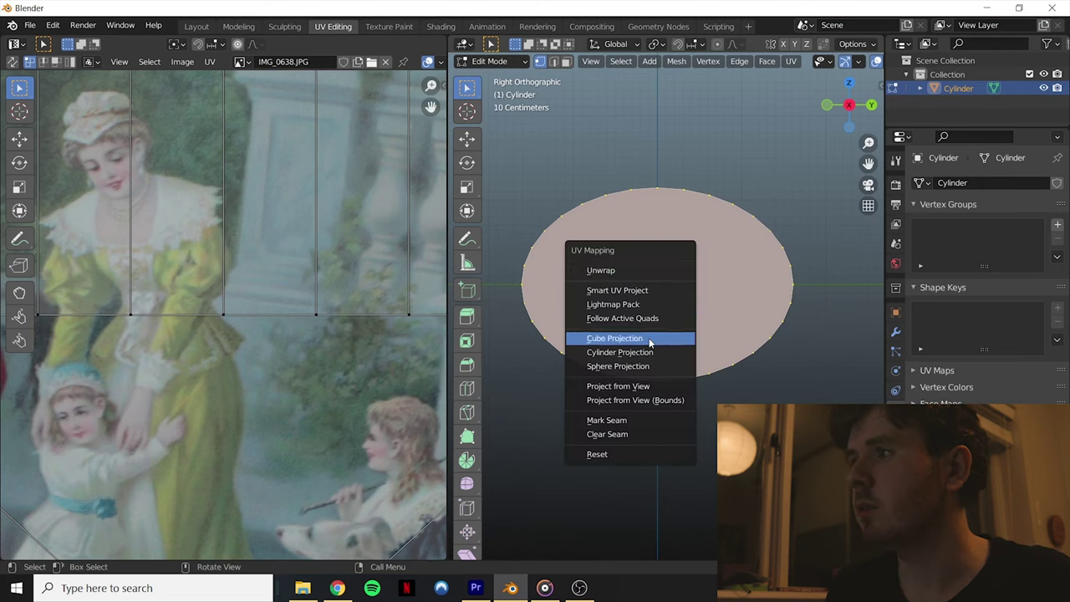
{"action": "left_click", "coordinate": [653, 385]}
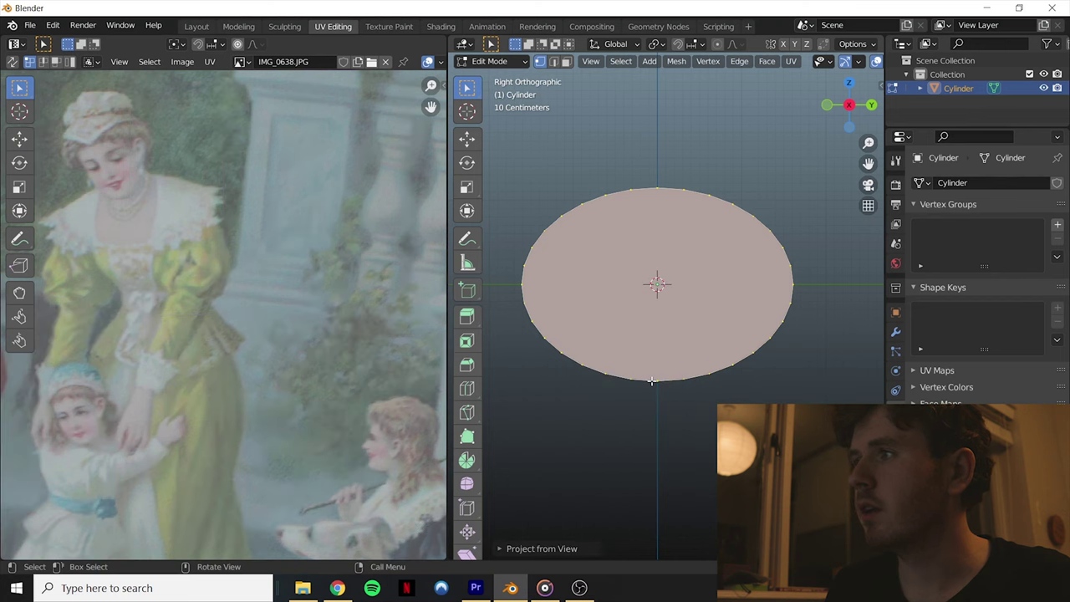
{"action": "scroll", "coordinate": [277, 173], "scroll_direction": "down", "scroll_amount": 4}
{"action": "key", "text": "z"}
{"action": "left_click", "coordinate": [772, 225]}
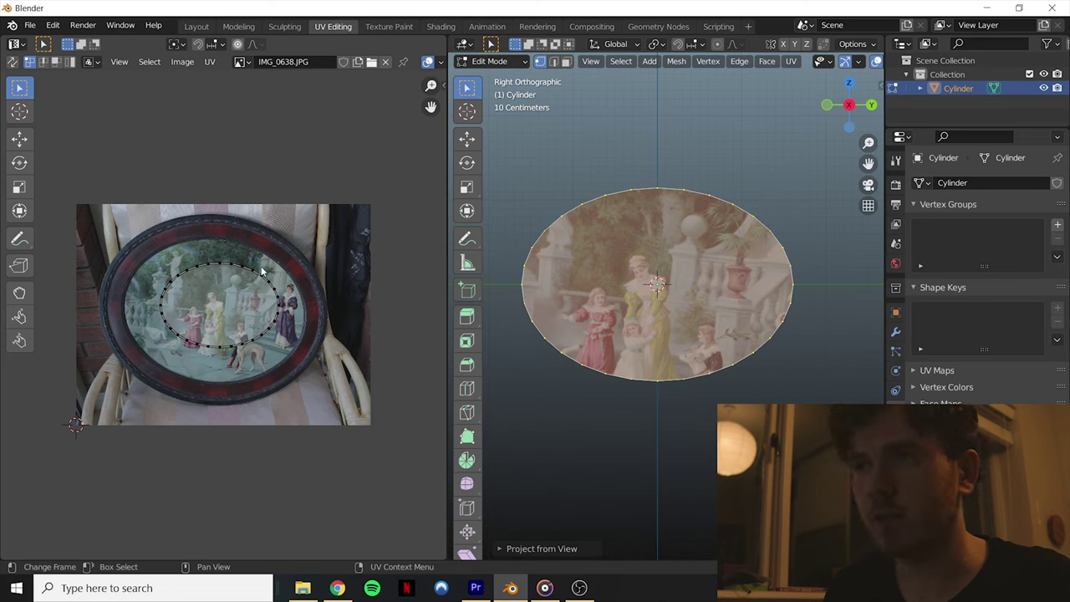
Step: Scale, rotate and move all UVs to fit the photographed oval frame
{"action": "key", "text": "a"}
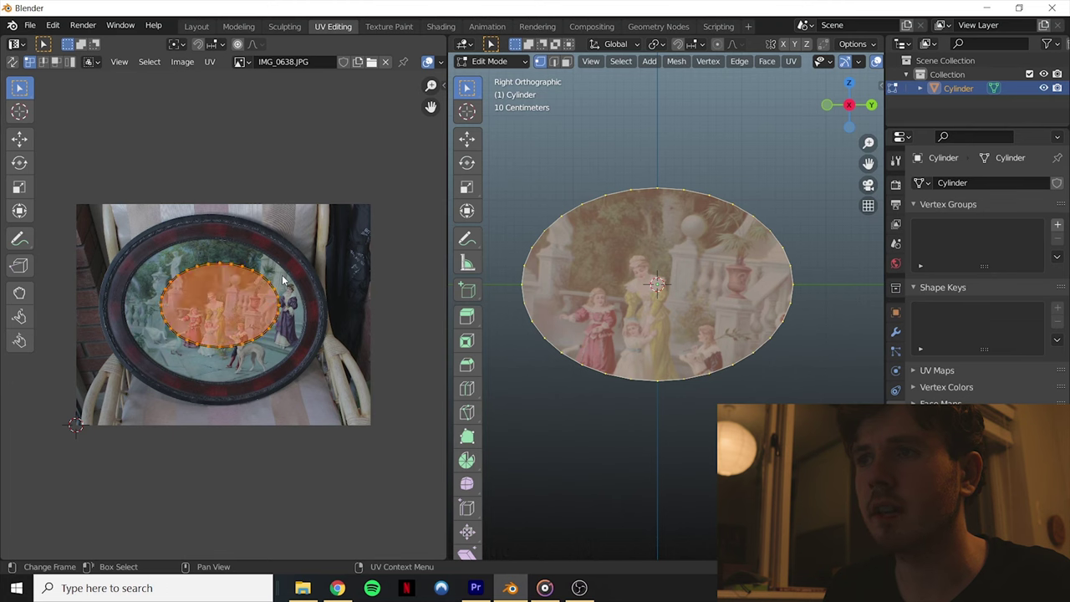
{"action": "key", "text": "s"}
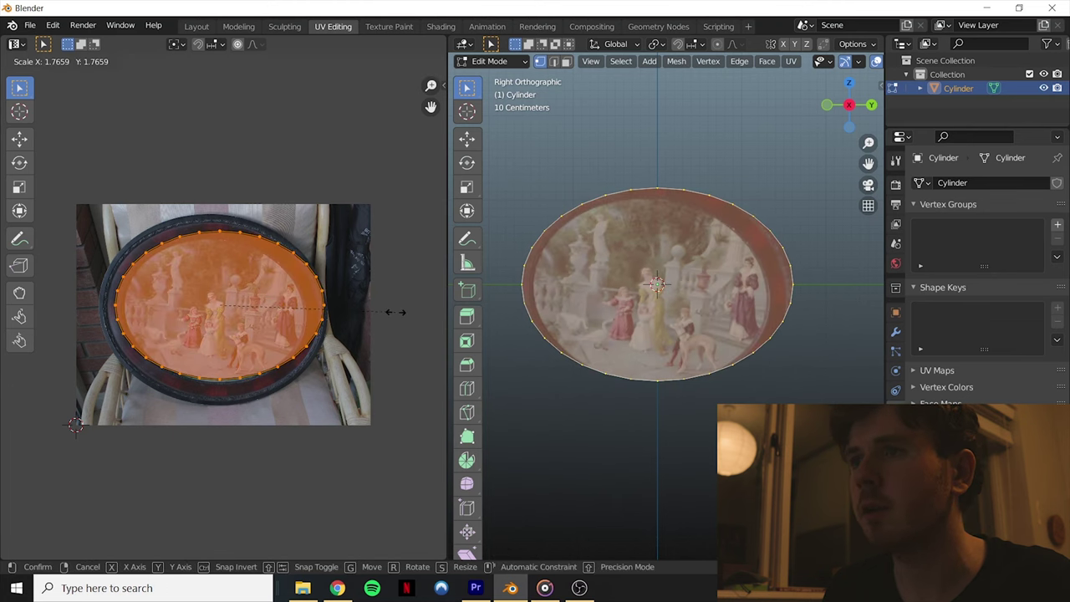
{"action": "left_click", "coordinate": [401, 306]}
{"action": "key", "text": "r"}
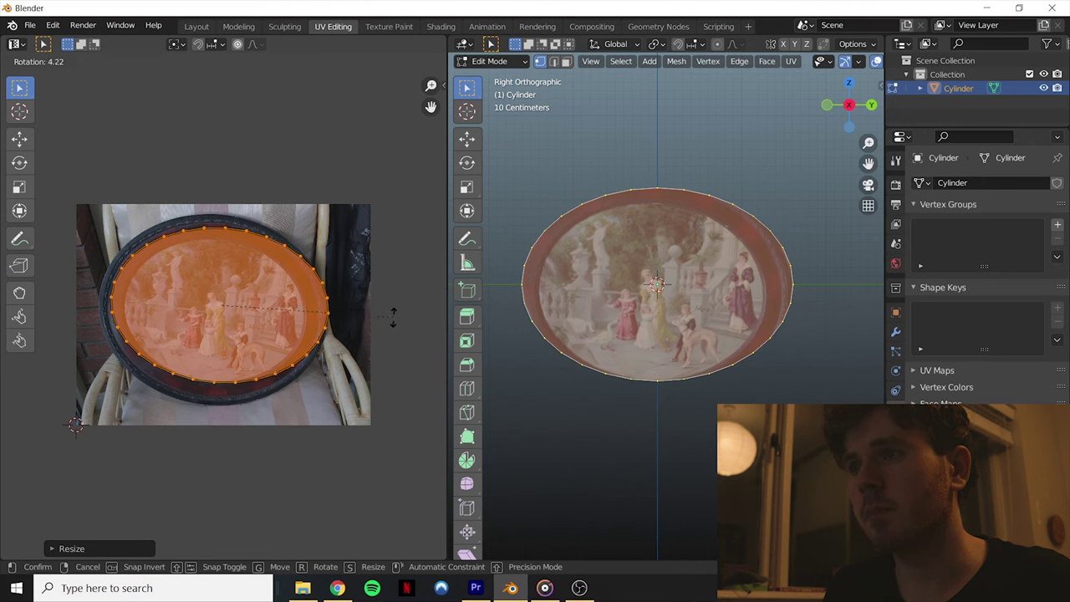
{"action": "left_click", "coordinate": [391, 322]}
{"action": "key", "text": "g"}
{"action": "left_click", "coordinate": [393, 334]}
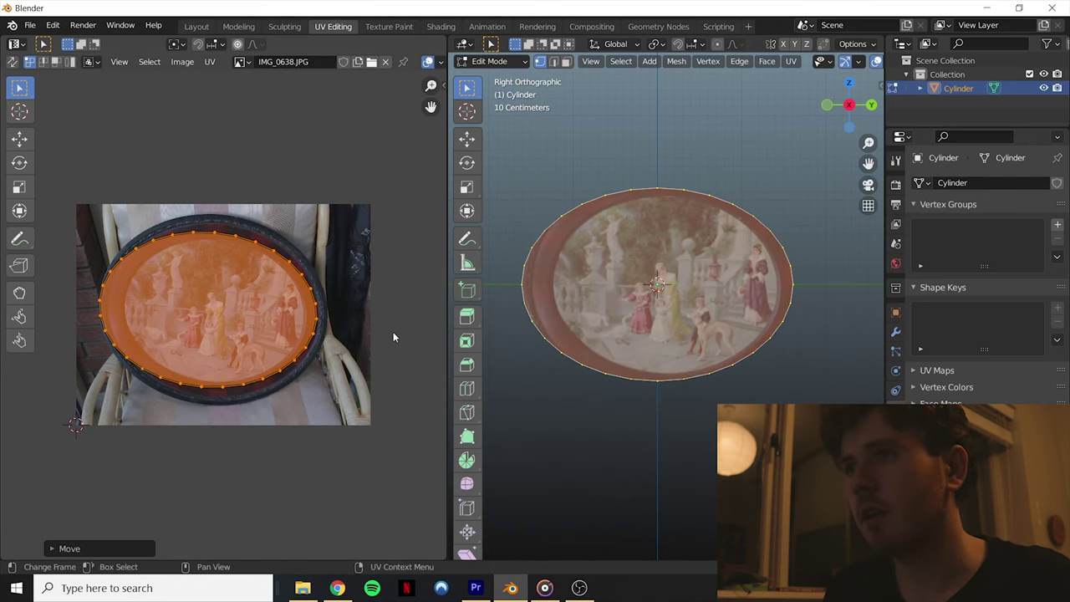
{"action": "key", "text": "s"}
{"action": "left_click", "coordinate": [412, 337]}
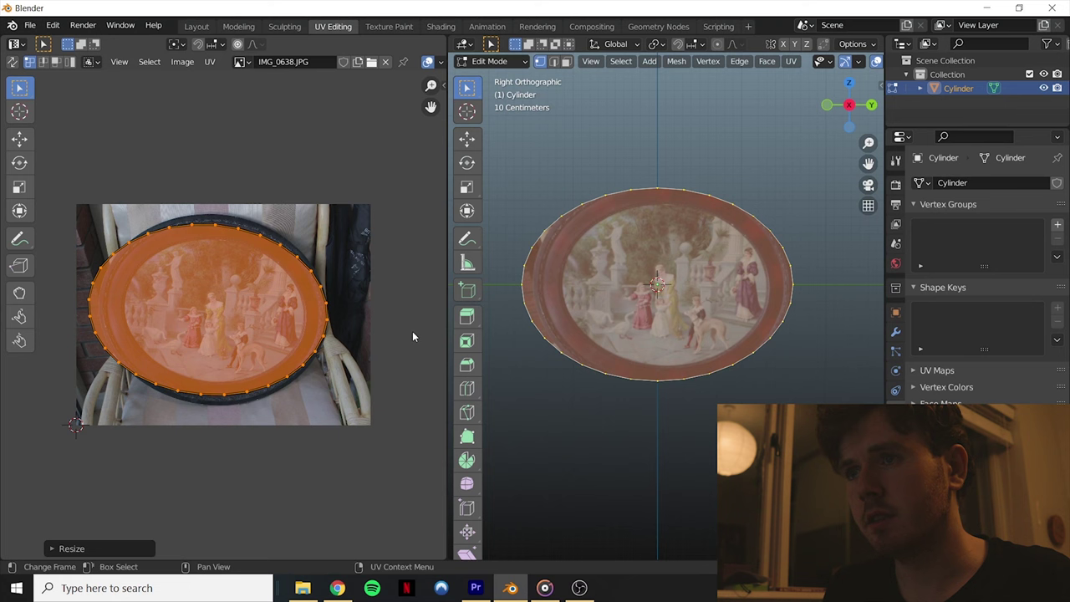
{"action": "key", "text": "r"}
{"action": "left_click", "coordinate": [411, 334]}
{"action": "key", "text": "s"}
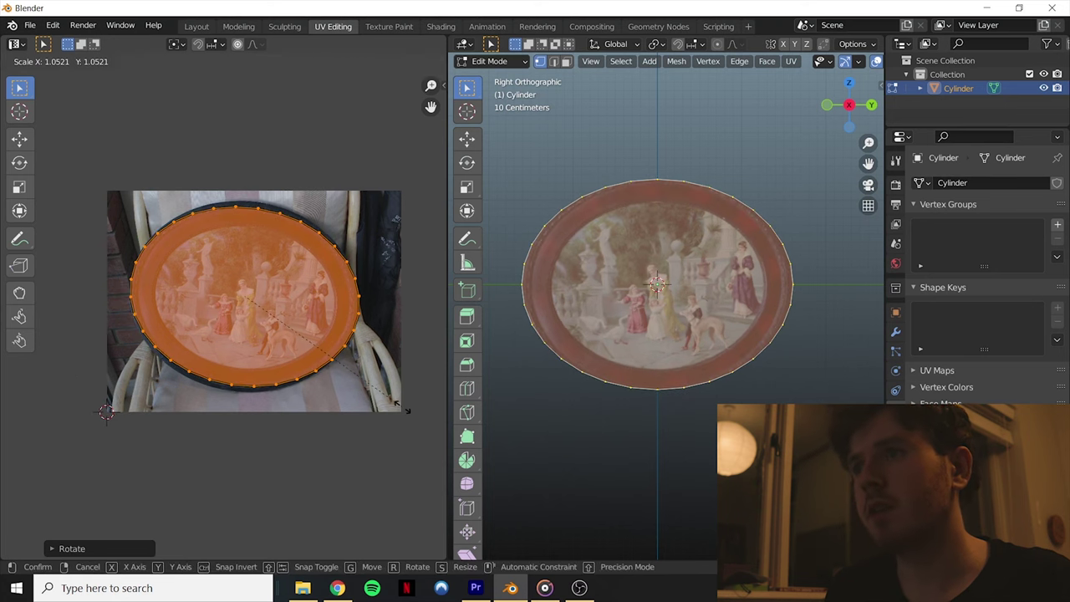
{"action": "left_click", "coordinate": [407, 411]}
Step: Reshape the top of the UV rim with proportional moves of a top vertex
{"action": "scroll", "coordinate": [251, 276], "scroll_direction": "up", "scroll_amount": 3}
{"action": "scroll", "coordinate": [251, 276], "scroll_direction": "down", "scroll_amount": 3}
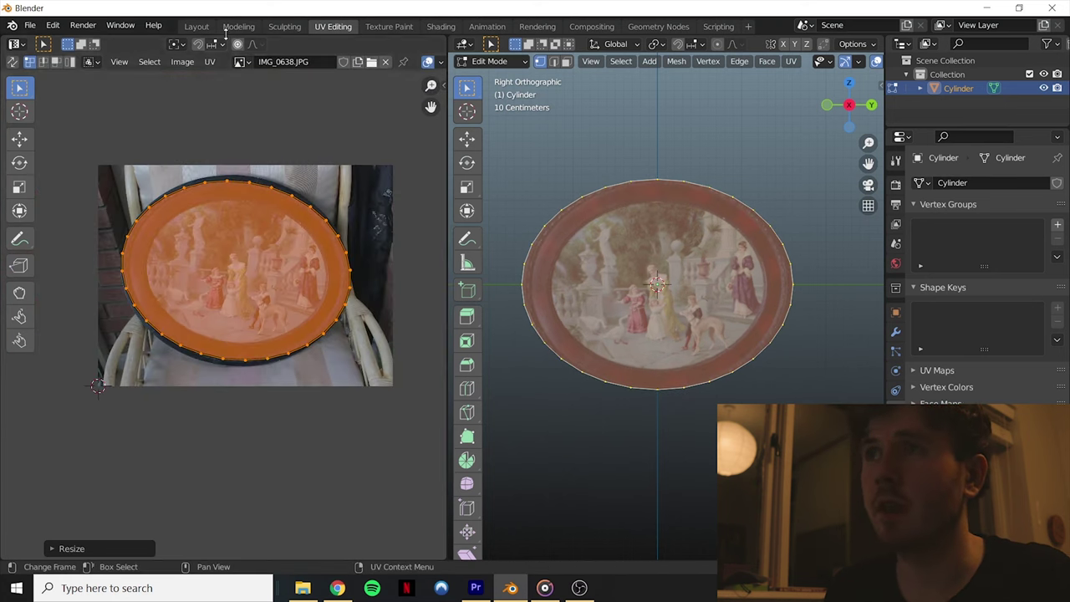
{"action": "scroll", "coordinate": [229, 230], "scroll_direction": "up", "scroll_amount": 4}
{"action": "scroll", "coordinate": [209, 339], "scroll_direction": "down", "scroll_amount": 2}
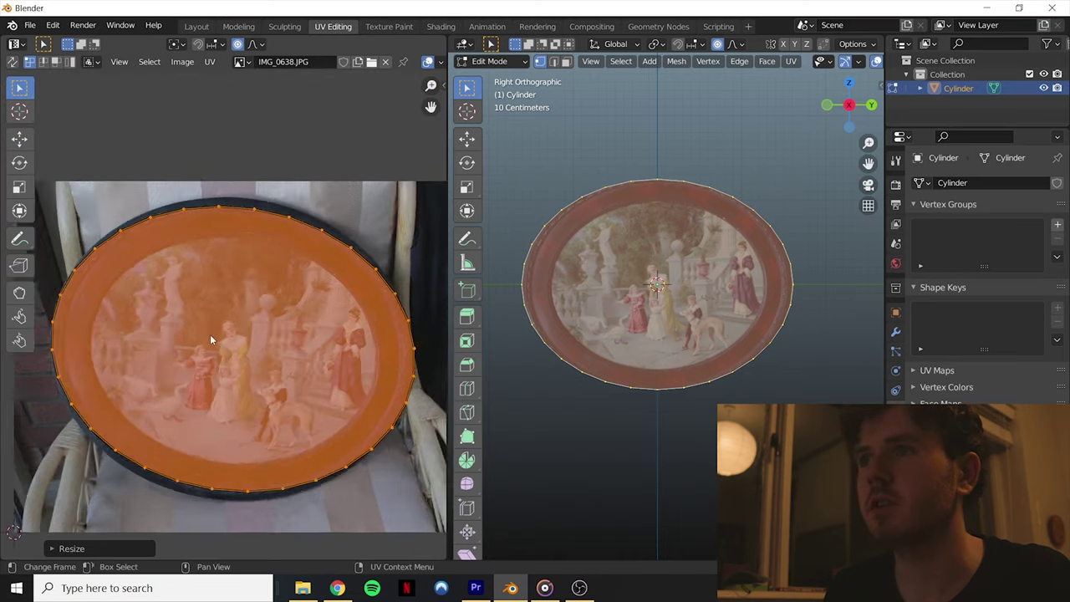
{"action": "scroll", "coordinate": [214, 330], "scroll_direction": "down", "scroll_amount": 1}
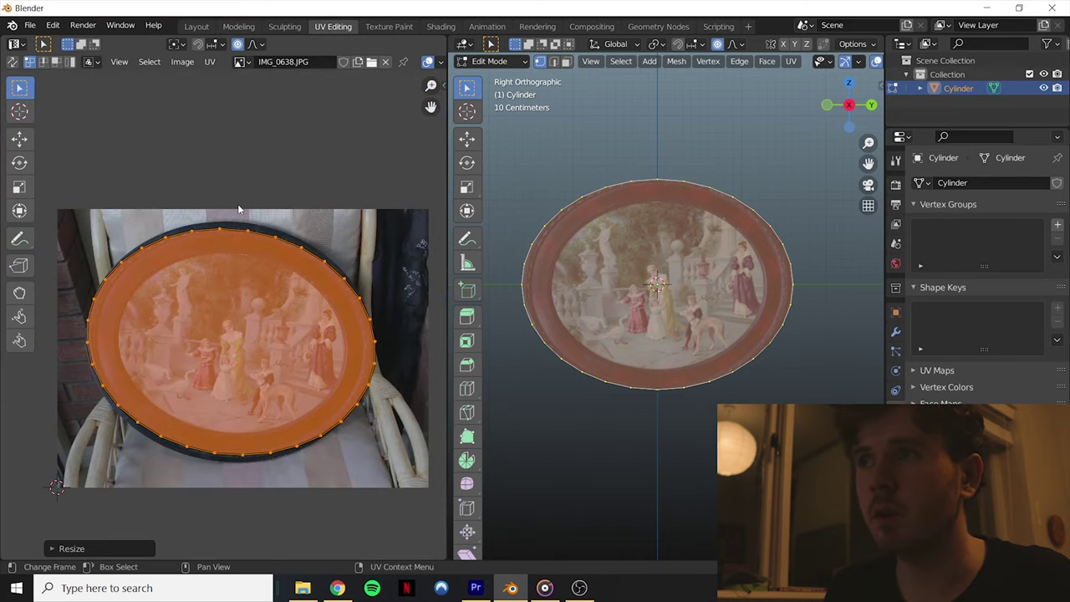
{"action": "left_click", "coordinate": [257, 244]}
{"action": "key", "text": "g"}
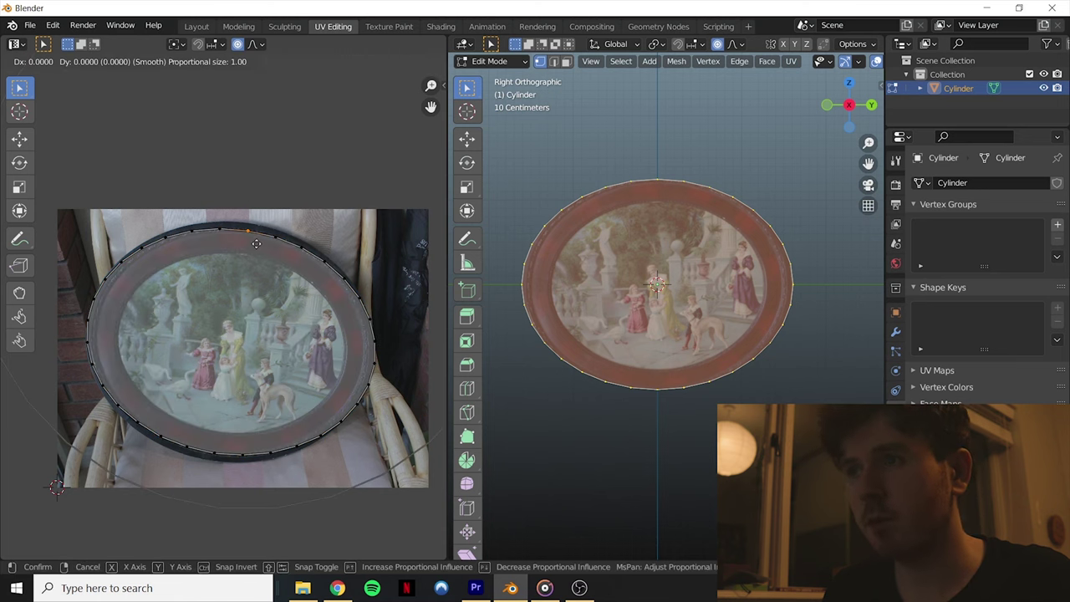
{"action": "scroll", "coordinate": [249, 235], "scroll_direction": "up", "scroll_amount": 15}
{"action": "scroll", "coordinate": [247, 232], "scroll_direction": "down", "scroll_amount": 3}
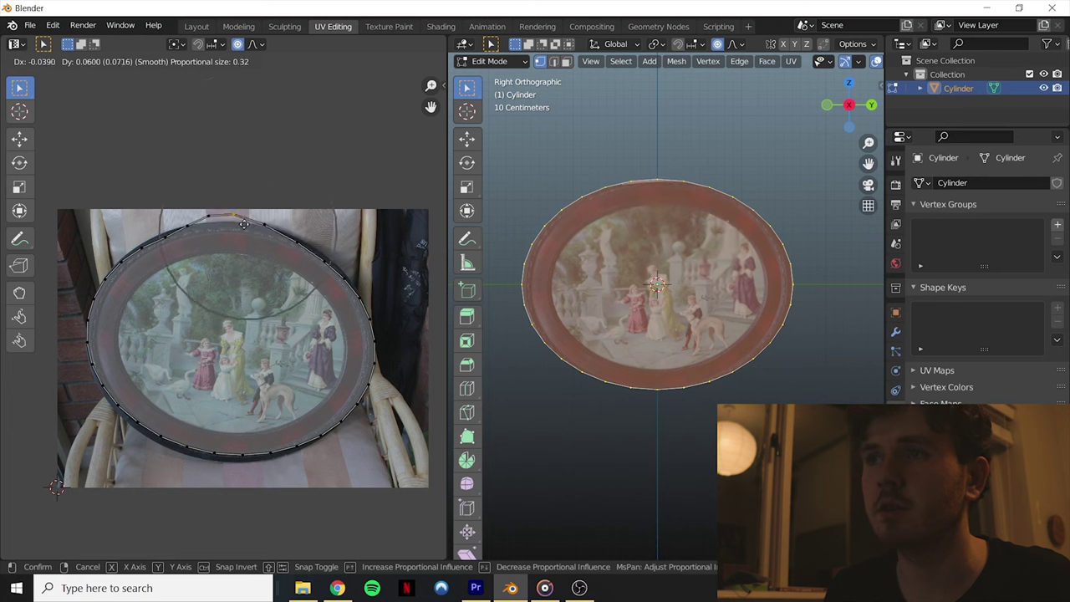
{"action": "scroll", "coordinate": [243, 224], "scroll_direction": "down", "scroll_amount": 14}
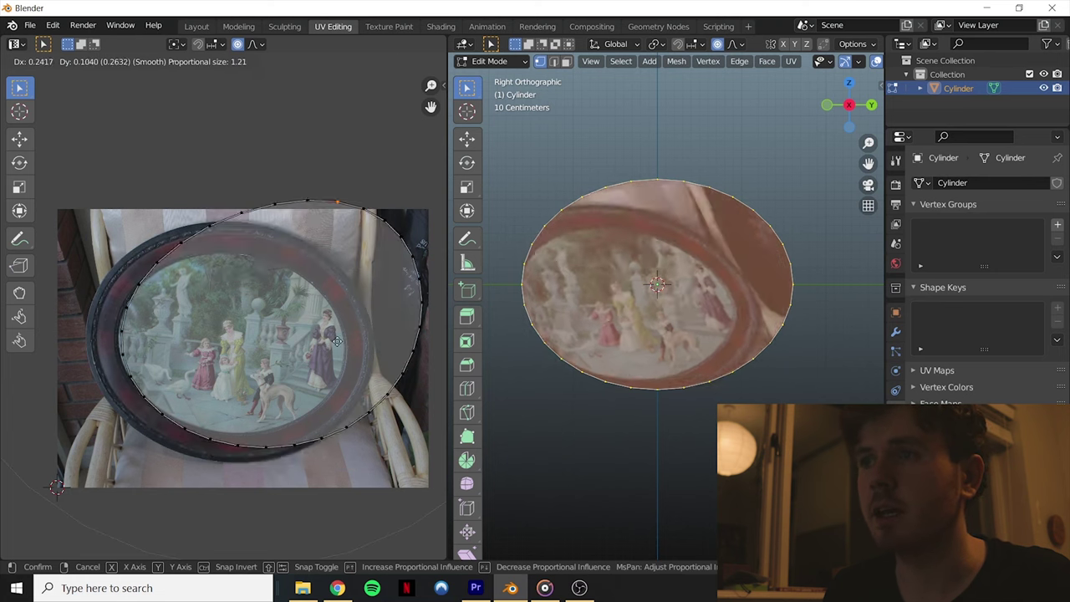
{"action": "left_click", "coordinate": [273, 259]}
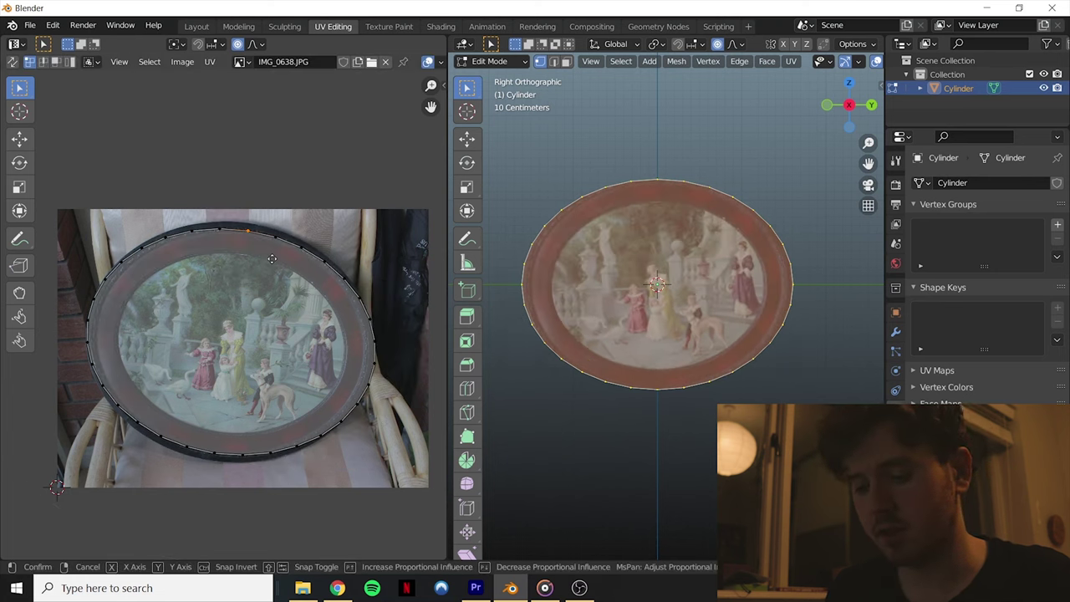
{"action": "key", "text": "g"}
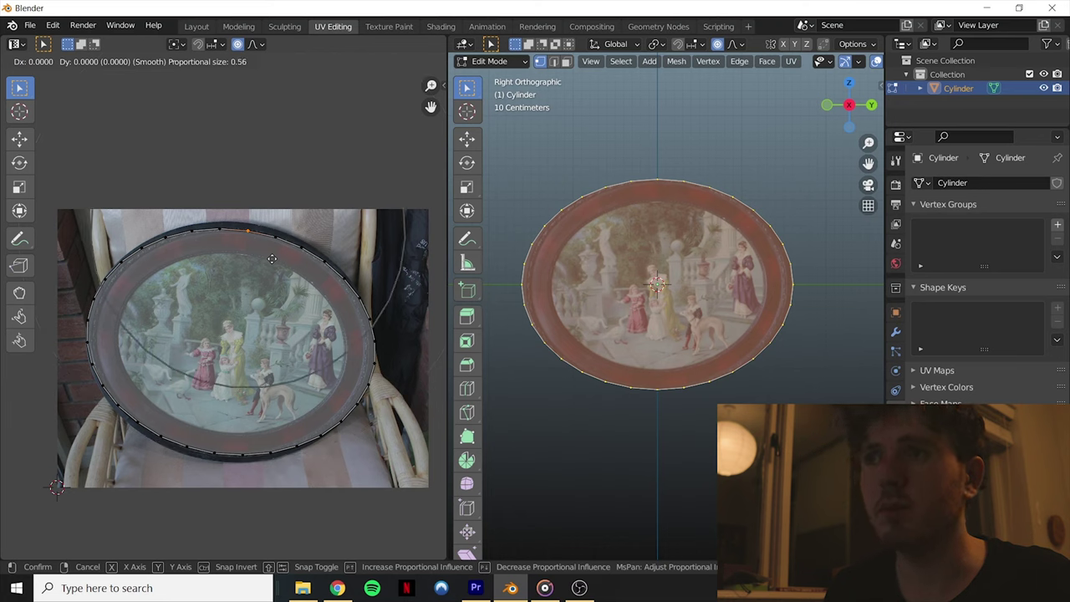
{"action": "left_click", "coordinate": [287, 200]}
Step: Proportionally adjust bottom, left and another rim vertex to trace the frame's oval
{"action": "left_click", "coordinate": [215, 470]}
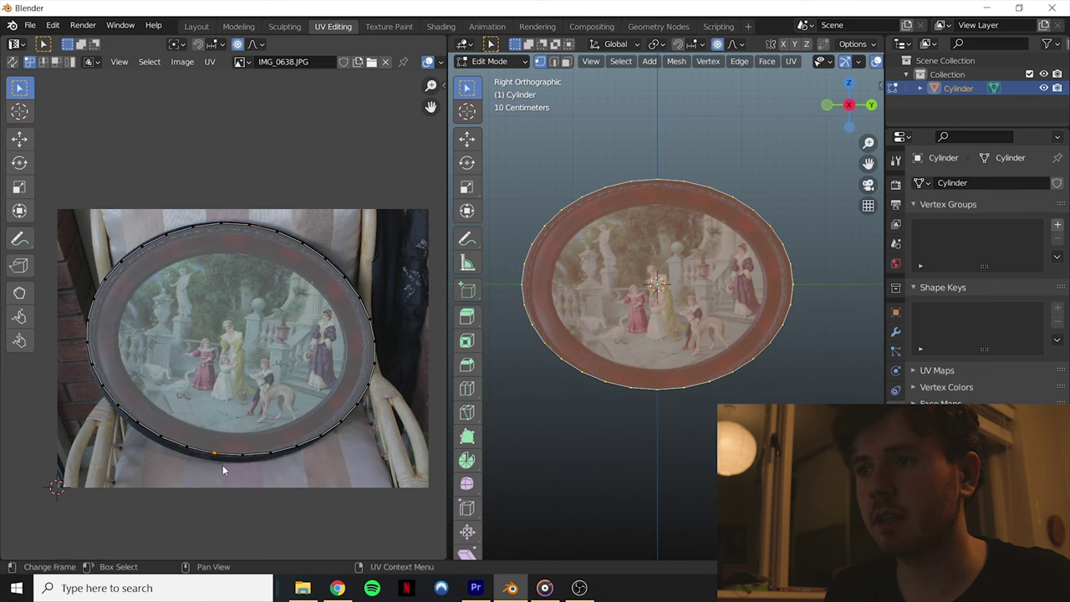
{"action": "key", "text": "g"}
{"action": "left_click", "coordinate": [219, 470]}
{"action": "left_click_drag", "start_coordinate": [84, 382], "coordinate": [120, 394]}
{"action": "key", "text": "g"}
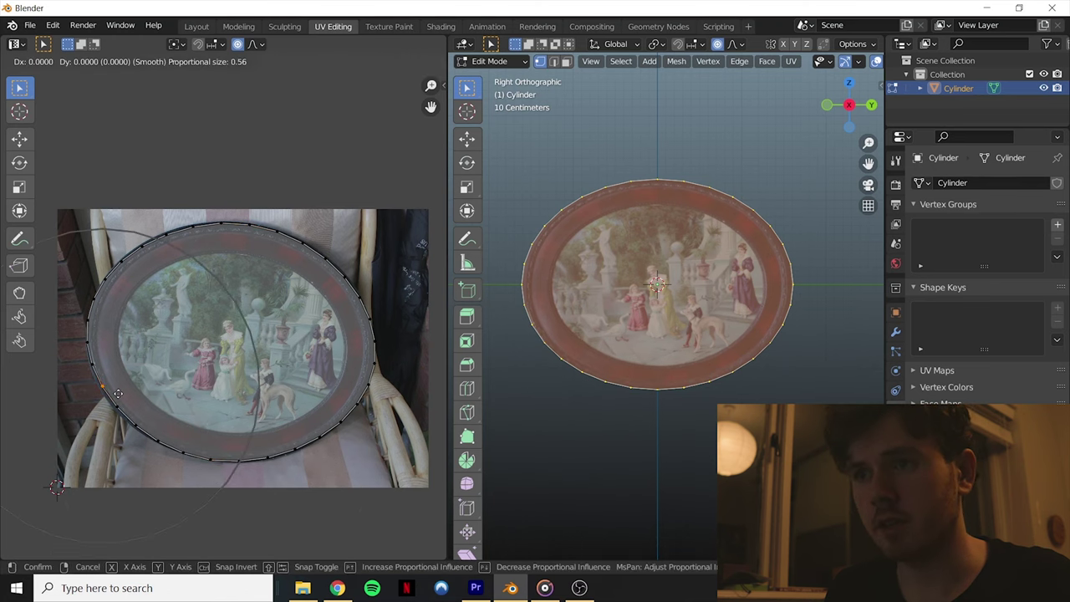
{"action": "left_click", "coordinate": [106, 405]}
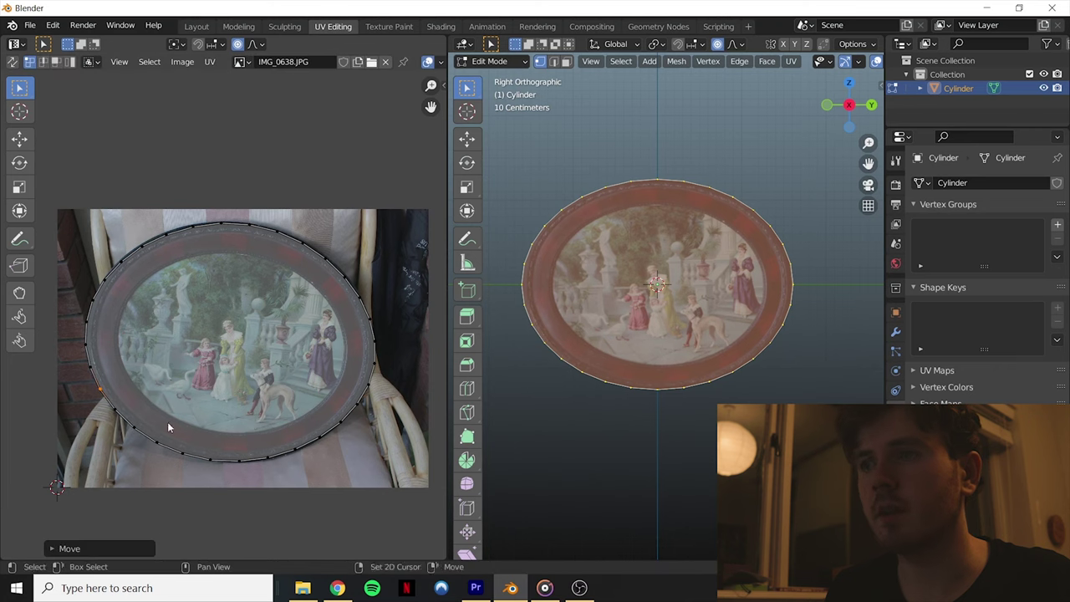
{"action": "left_click_drag", "start_coordinate": [309, 430], "coordinate": [332, 456]}
{"action": "key", "text": "g"}
{"action": "left_click", "coordinate": [337, 464]}
Step: Deselect everything and return the disc to Object Mode
{"action": "key", "text": "alt+a"}
{"action": "middle_click_drag", "start_coordinate": [605, 413], "coordinate": [669, 320]}
{"action": "key", "text": "Tab"}
{"action": "key", "text": "alt+a"}
Step: Inspect the painting-textured disc from several angles, then return to the Layout workspace
{"action": "middle_click_drag", "start_coordinate": [674, 336], "coordinate": [696, 394]}
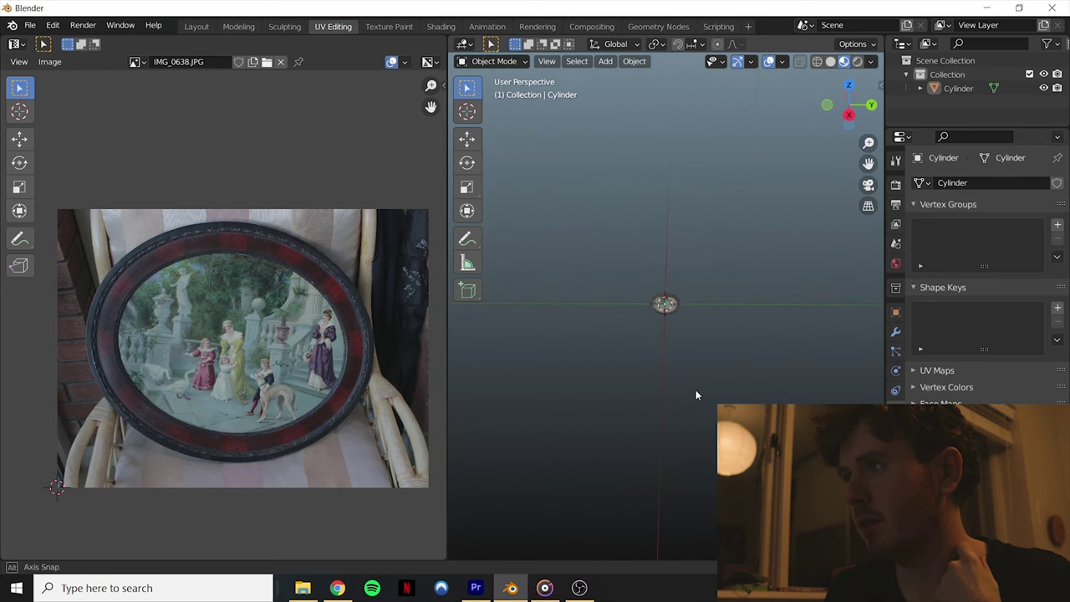
{"action": "middle_click_drag", "start_coordinate": [743, 351], "coordinate": [710, 341]}
{"action": "scroll", "coordinate": [711, 336], "scroll_direction": "up", "scroll_amount": 8}
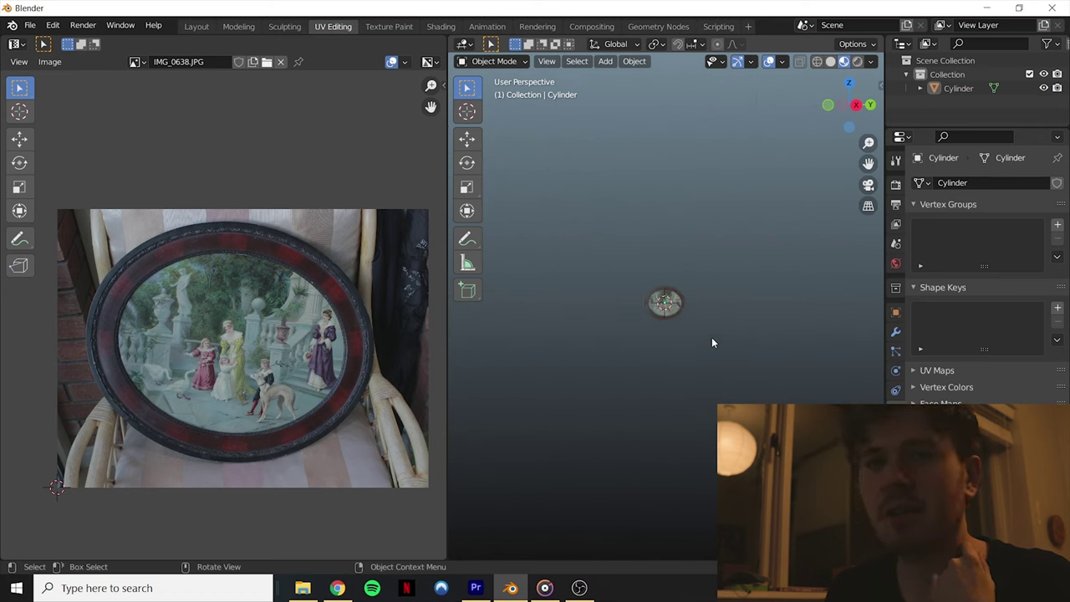
{"action": "scroll", "coordinate": [702, 330], "scroll_direction": "up", "scroll_amount": 10}
{"action": "middle_click_drag", "start_coordinate": [627, 341], "coordinate": [511, 167]}
{"action": "scroll", "coordinate": [631, 285], "scroll_direction": "down", "scroll_amount": 8}
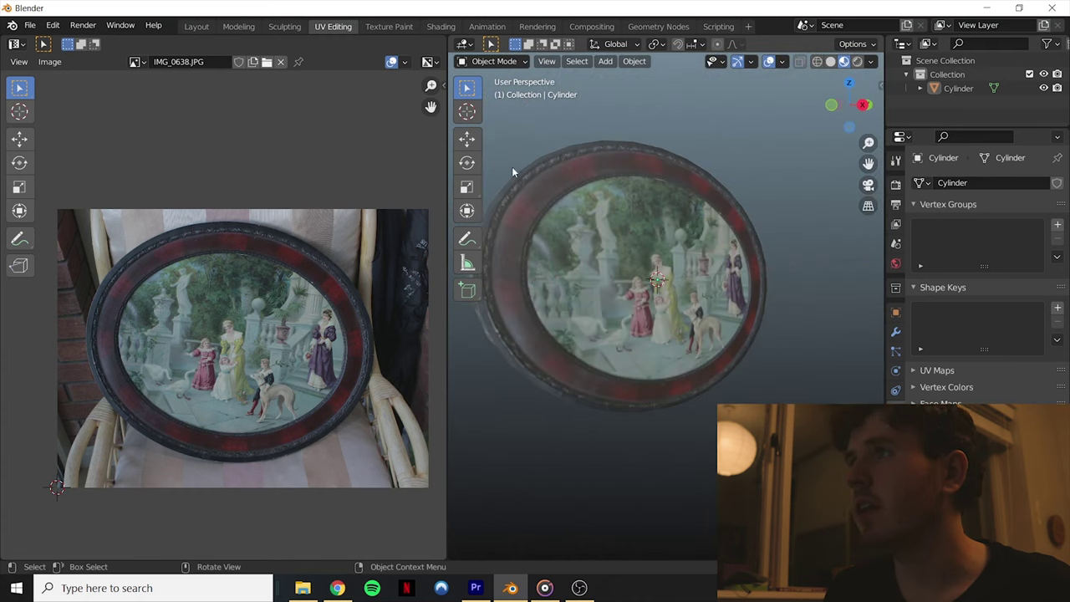
{"action": "left_click", "coordinate": [193, 27]}
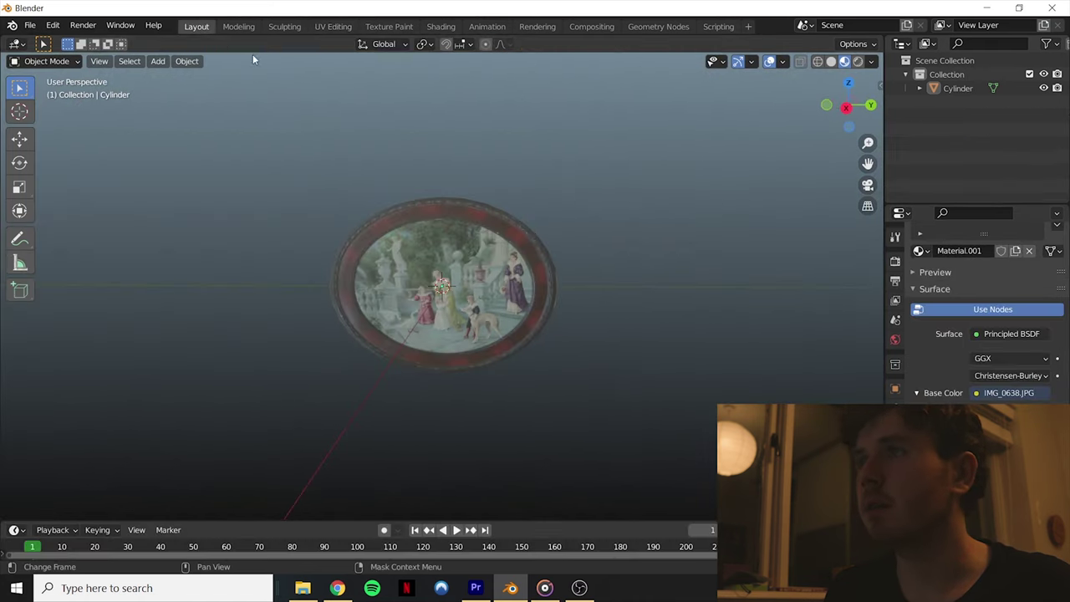
Step: Select the Cylinder disc, enter Edit Mode and zoom close to its edge
{"action": "left_click", "coordinate": [474, 231]}
{"action": "middle_click_drag", "start_coordinate": [540, 225], "coordinate": [493, 240]}
{"action": "key", "text": "Tab"}
{"action": "scroll", "coordinate": [479, 231], "scroll_direction": "up", "scroll_amount": 3}
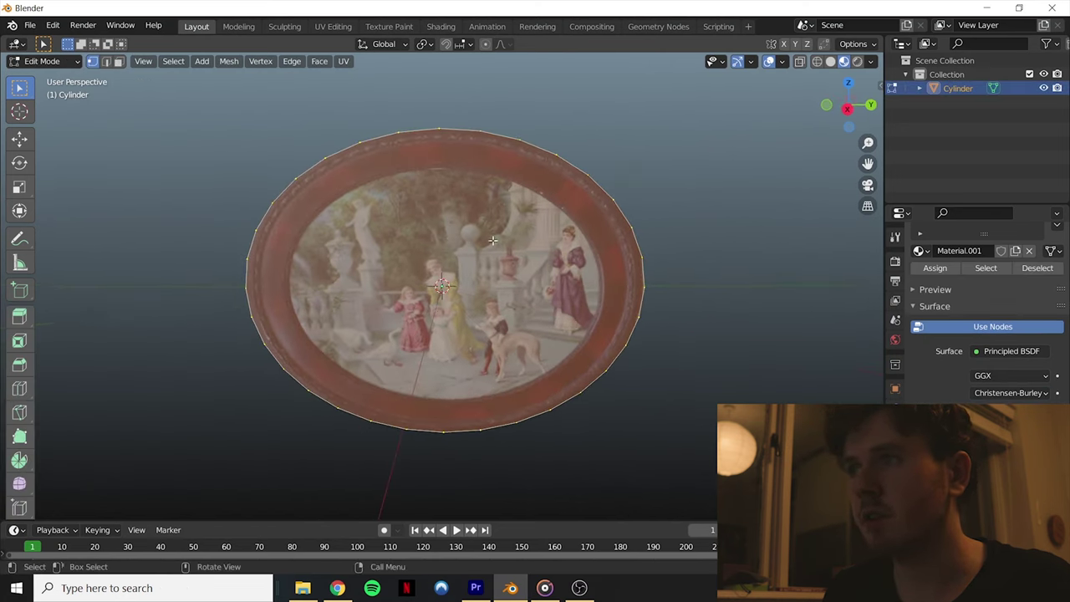
{"action": "mouse_move", "coordinate": [398, 238]}
{"action": "middle_mouse_down"}
{"action": "mouse_move", "coordinate": [435, 230]}
{"action": "mouse_move", "coordinate": [664, 276]}
{"action": "mouse_move", "coordinate": [514, 215]}
{"action": "mouse_move", "coordinate": [590, 197]}
{"action": "mouse_move", "coordinate": [596, 209]}
{"action": "mouse_move", "coordinate": [466, 172]}
{"action": "mouse_move", "coordinate": [502, 276]}
{"action": "mouse_move", "coordinate": [361, 256]}
{"action": "middle_mouse_up"}
{"action": "scroll", "coordinate": [663, 276], "scroll_direction": "up", "scroll_amount": 2}
{"action": "scroll", "coordinate": [361, 256], "scroll_direction": "up", "scroll_amount": 4}
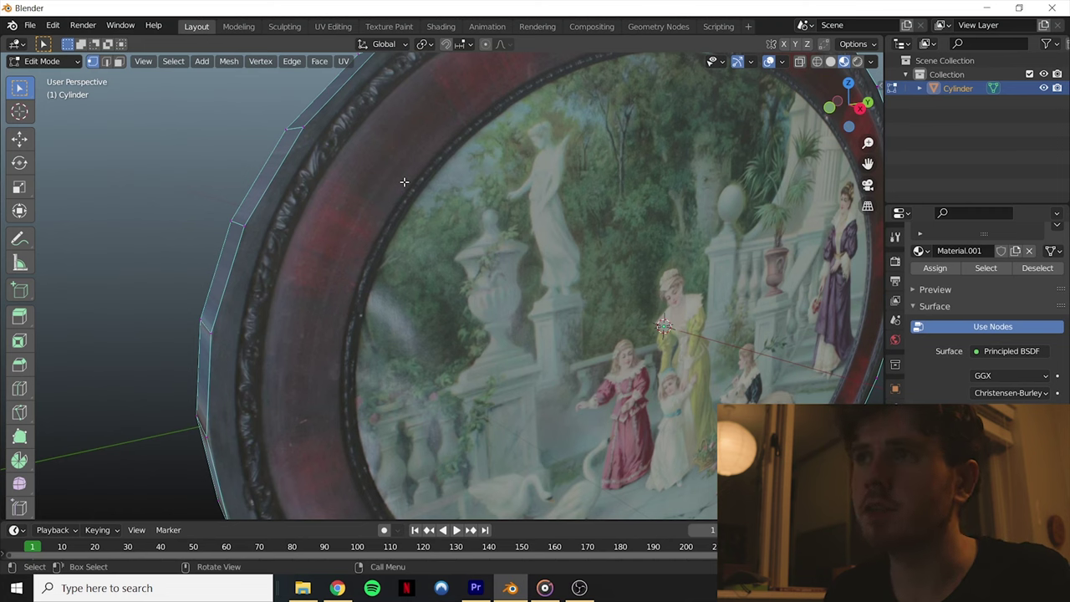
{"action": "mouse_move", "coordinate": [380, 181]}
{"action": "middle_mouse_down"}
{"action": "mouse_move", "coordinate": [401, 172]}
{"action": "mouse_move", "coordinate": [291, 51]}
{"action": "middle_mouse_up"}
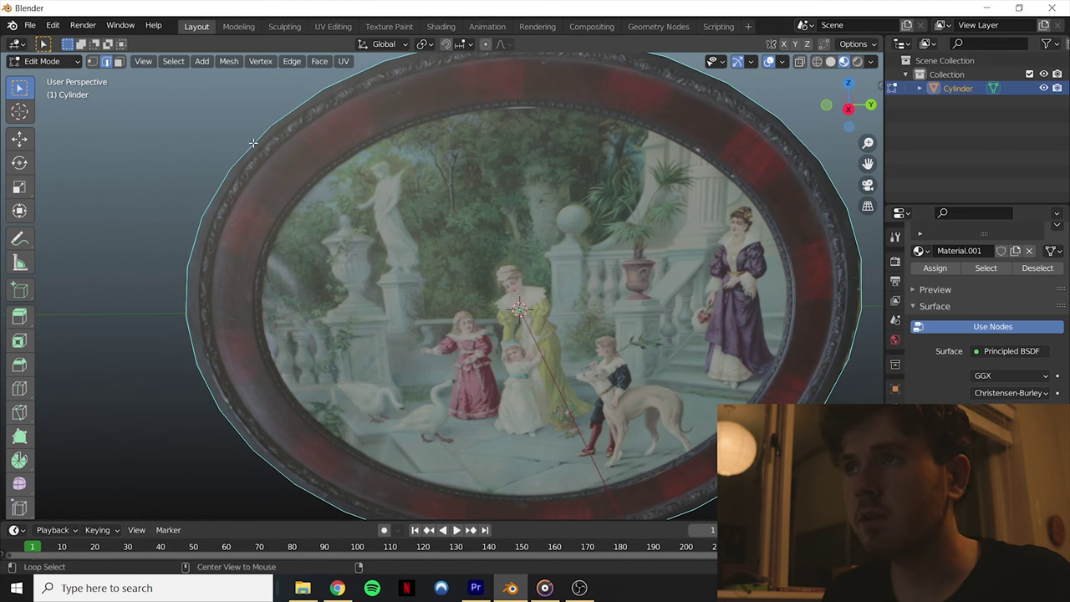
Step: Select only the plate's front face loop, deselecting the rest of the mesh
{"action": "key", "text": "a"}
{"action": "middle_click_drag", "start_coordinate": [255, 140], "coordinate": [322, 133]}
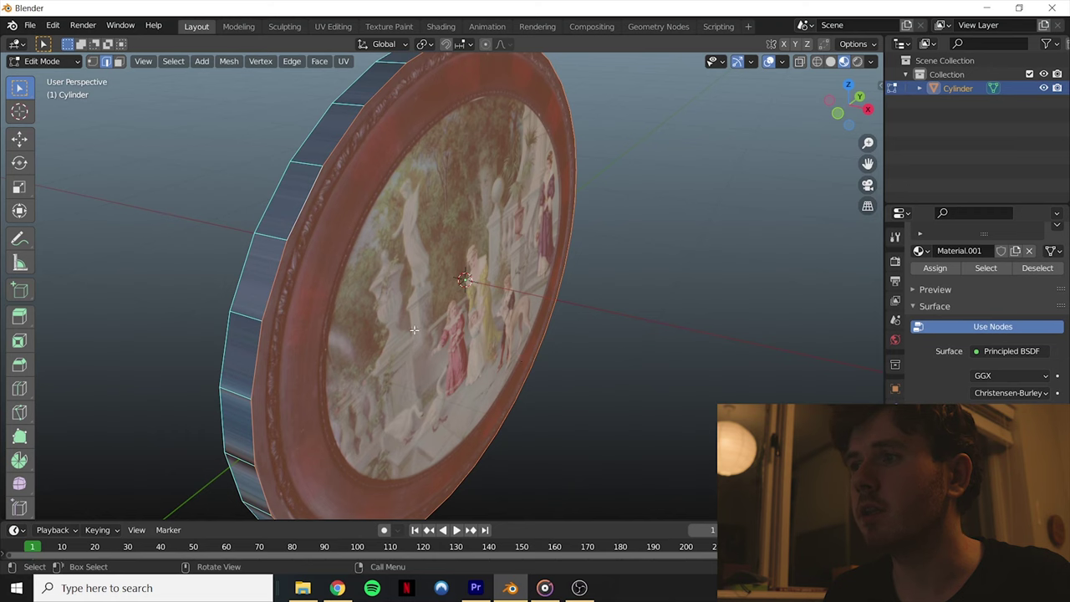
{"action": "key", "text": "alt+a"}
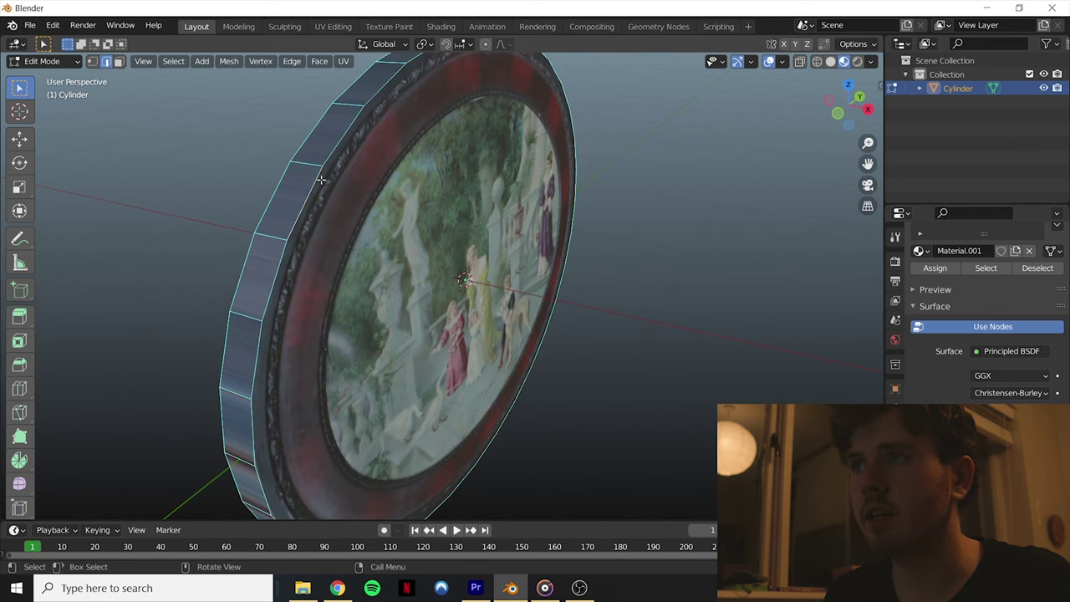
{"action": "left_click", "coordinate": [318, 179], "text": "alt"}
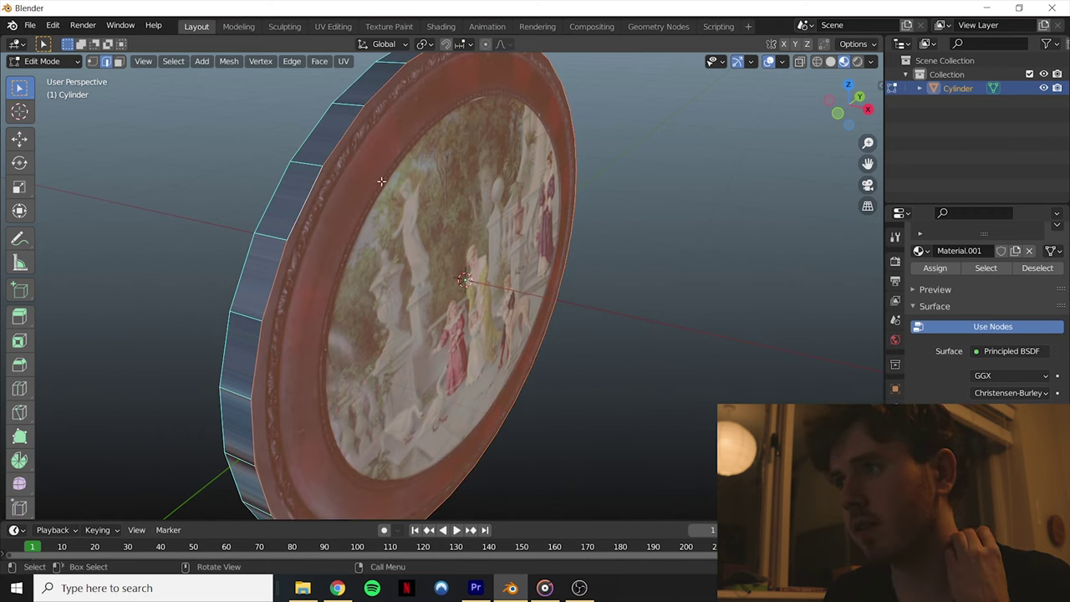
{"action": "middle_click_drag", "start_coordinate": [549, 231], "coordinate": [582, 257]}
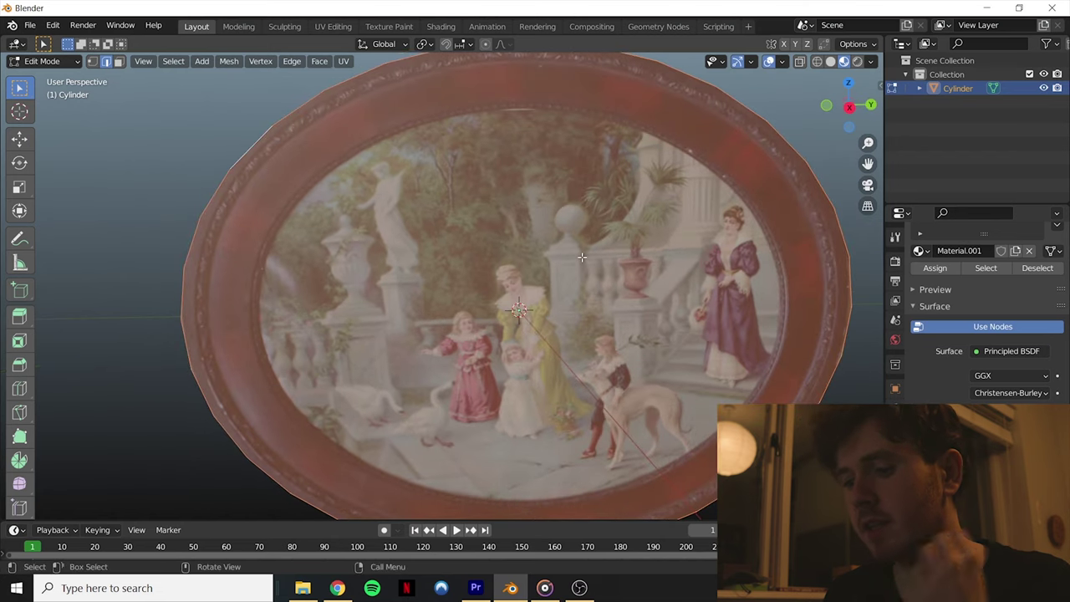
Step: Inset the front faces into three concentric oval rings, the last 0.1766 m thick
{"action": "key", "text": "i"}
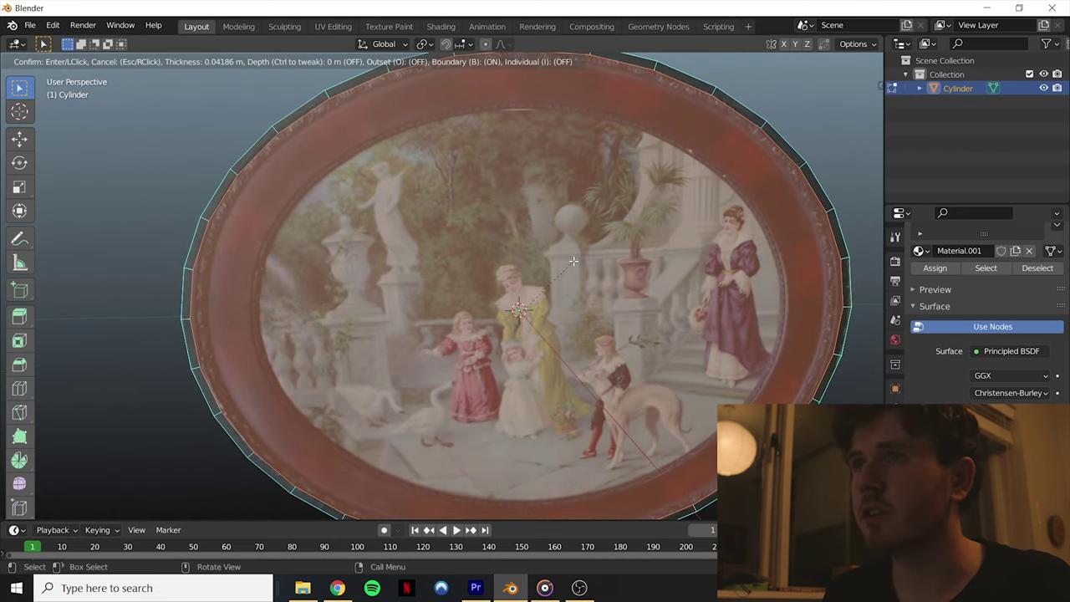
{"action": "left_click", "coordinate": [562, 220]}
{"action": "middle_click_drag", "start_coordinate": [570, 227], "coordinate": [551, 227]}
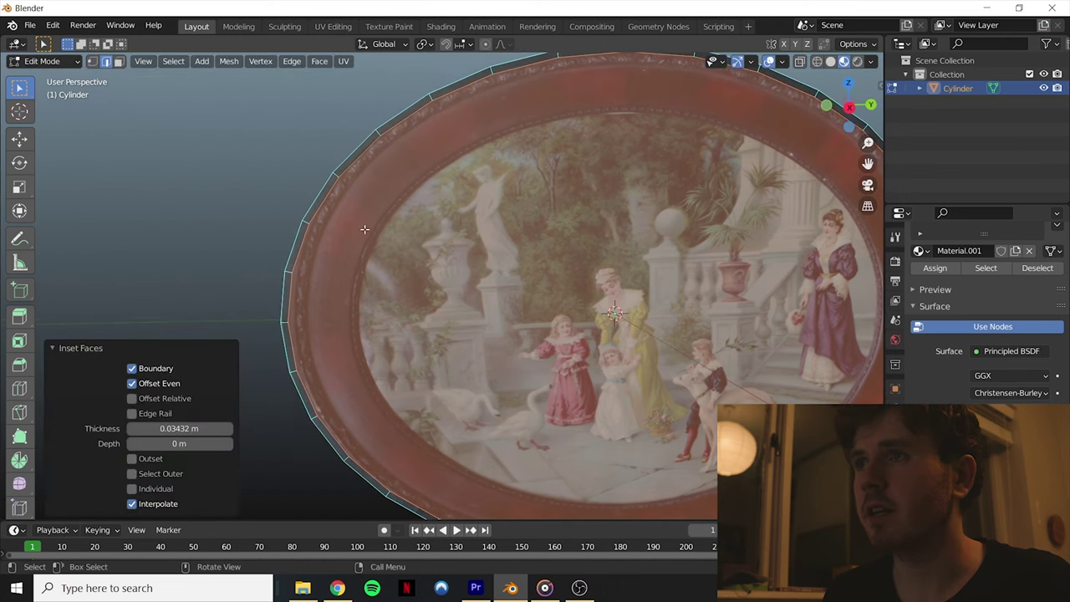
{"action": "scroll", "coordinate": [551, 228], "scroll_direction": "up", "scroll_amount": 4}
{"action": "scroll", "coordinate": [550, 227], "scroll_direction": "down", "scroll_amount": 6}
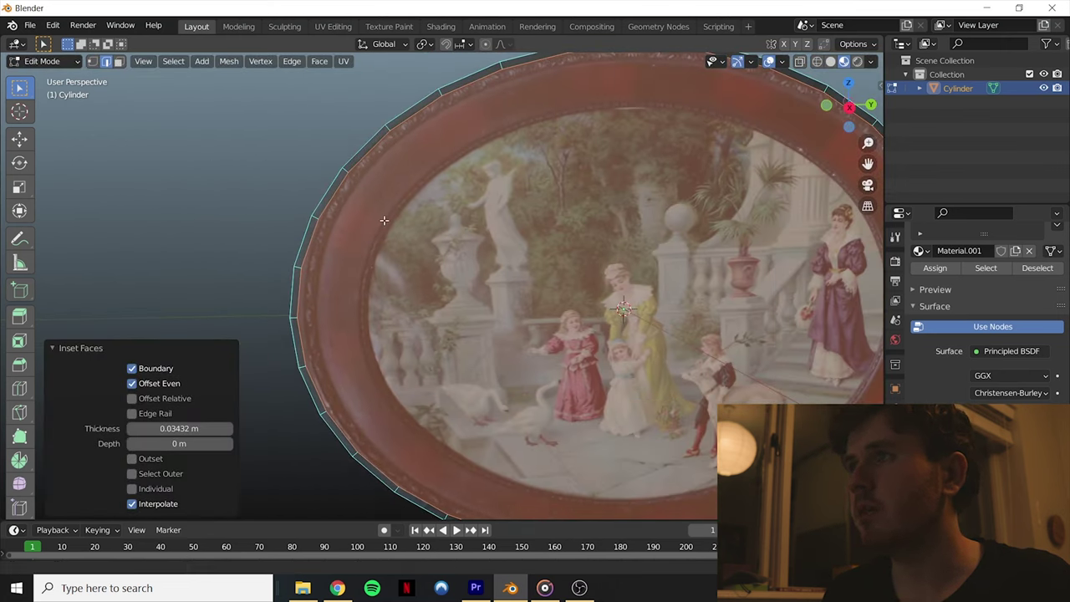
{"action": "key", "text": "i"}
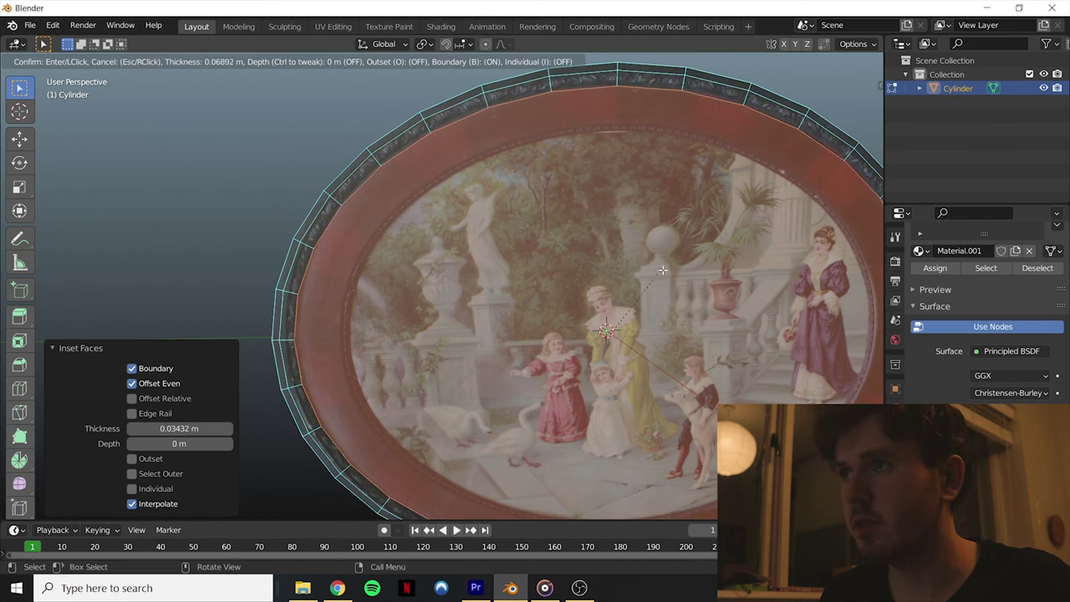
{"action": "left_click", "coordinate": [679, 263]}
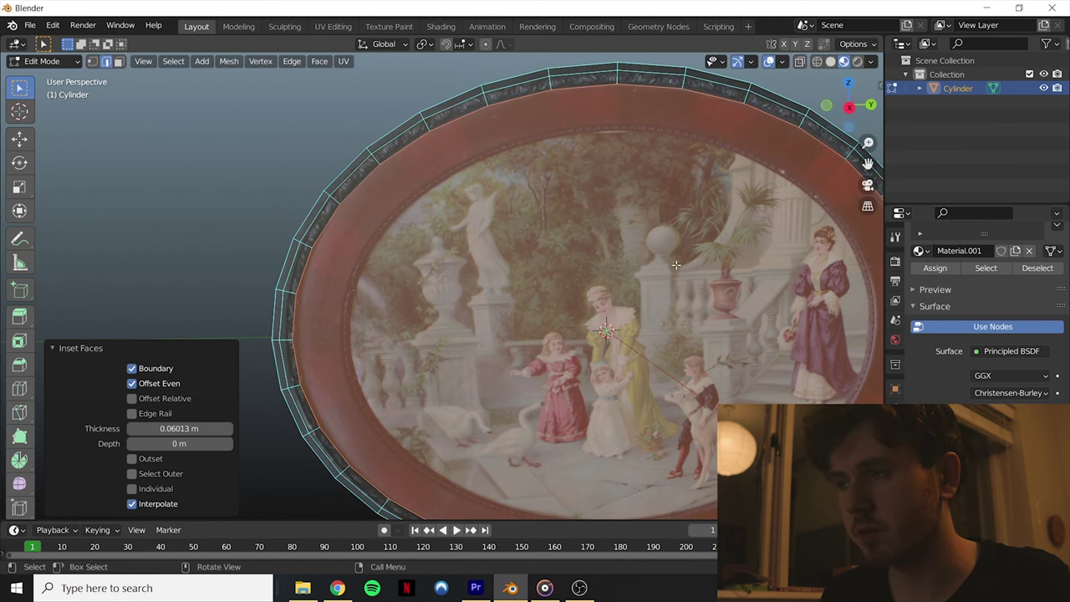
{"action": "key", "text": "i"}
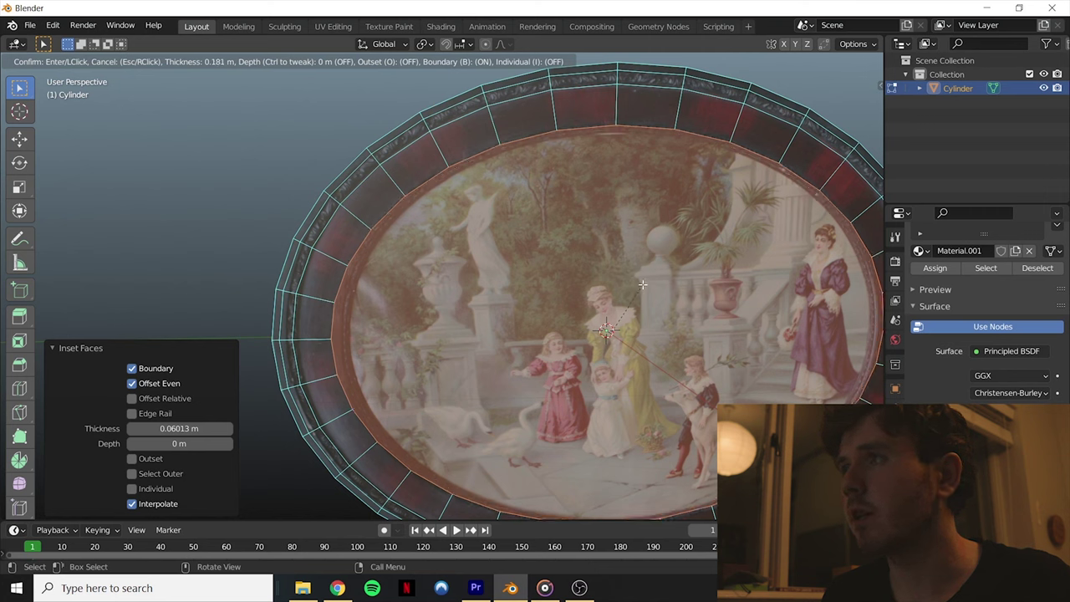
{"action": "left_click", "coordinate": [627, 283]}
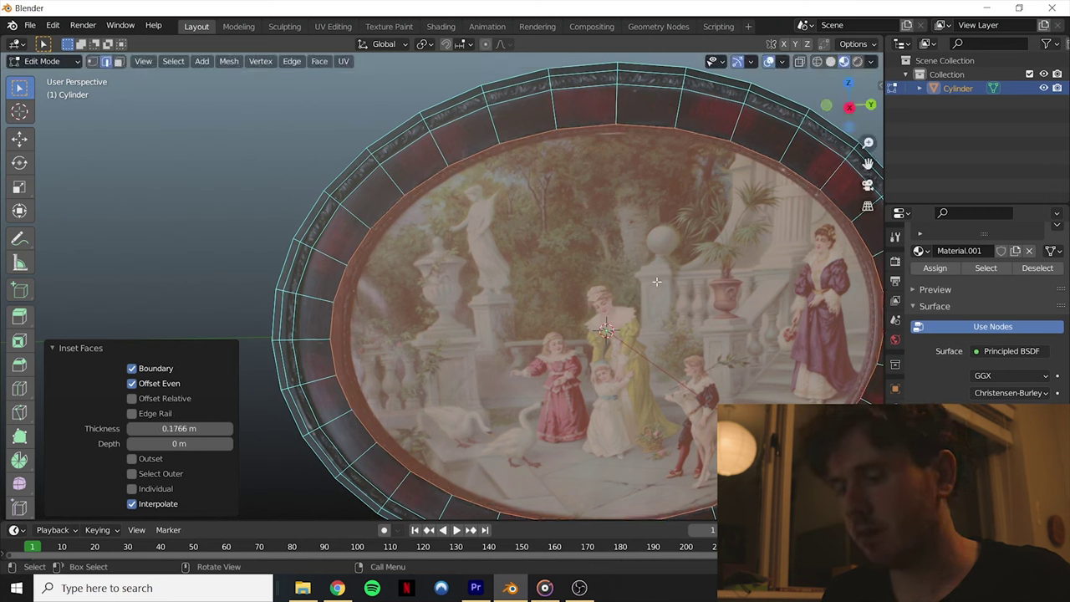
Step: Inset the selected faces again by 0.05163 m
{"action": "key", "text": "i"}
{"action": "left_click", "coordinate": [552, 266]}
{"action": "middle_click_drag", "start_coordinate": [553, 266], "coordinate": [437, 149]}
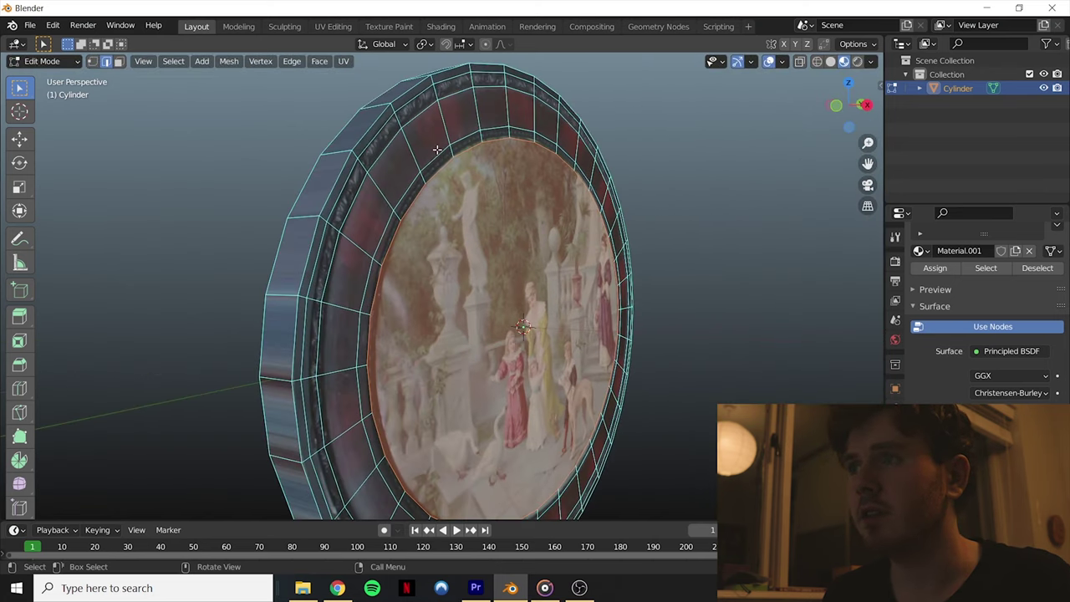
{"action": "scroll", "coordinate": [468, 173], "scroll_direction": "up", "scroll_amount": 3}
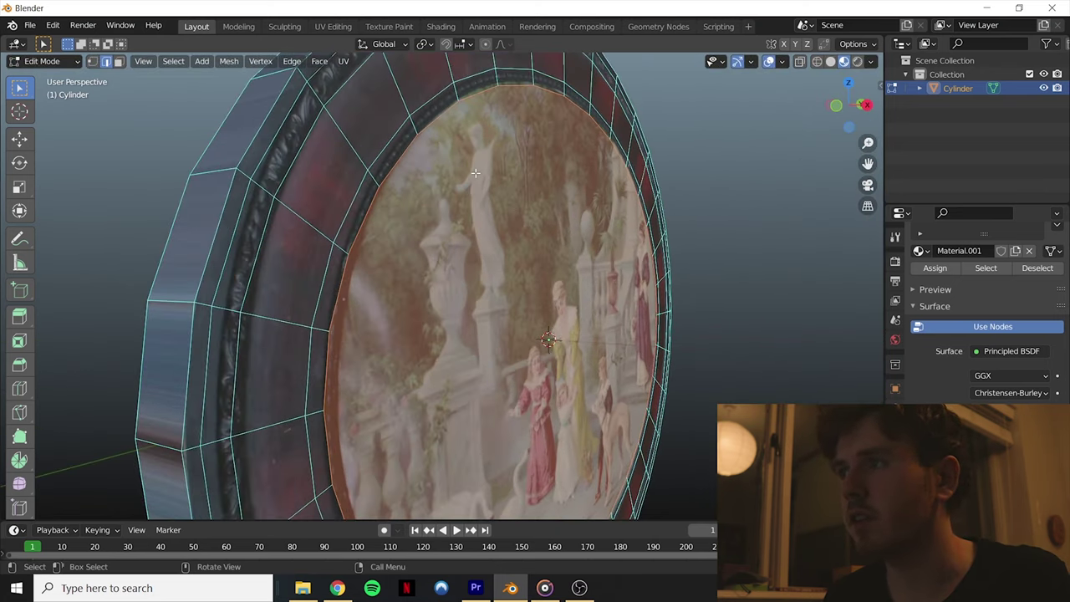
{"action": "scroll", "coordinate": [518, 171], "scroll_direction": "up", "scroll_amount": 4}
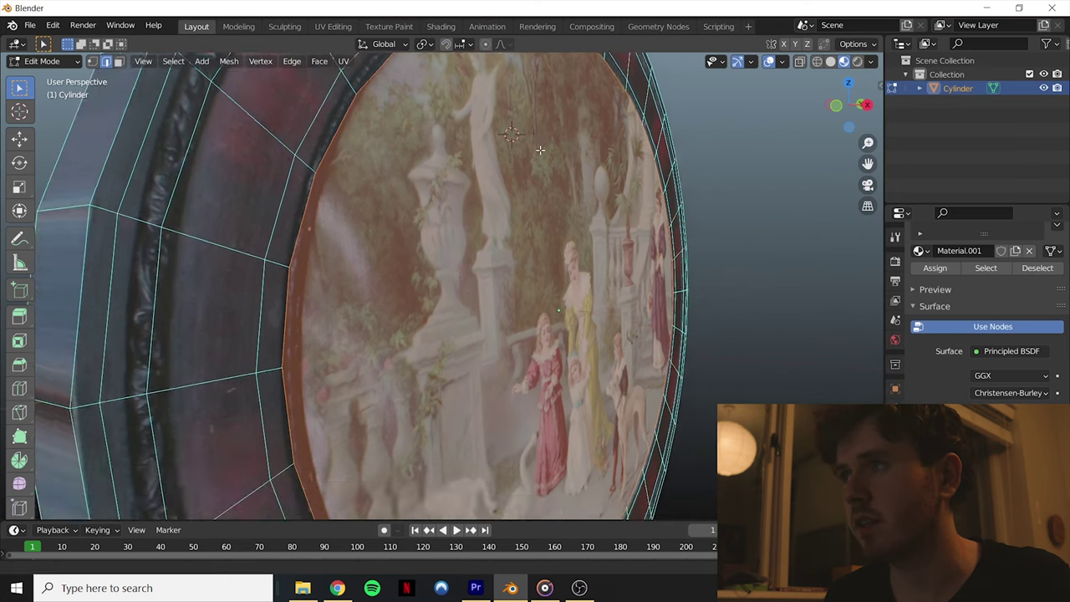
Step: Extrude the inner painting faces about -0.025 m along their normal to recess them
{"action": "key", "text": "e"}
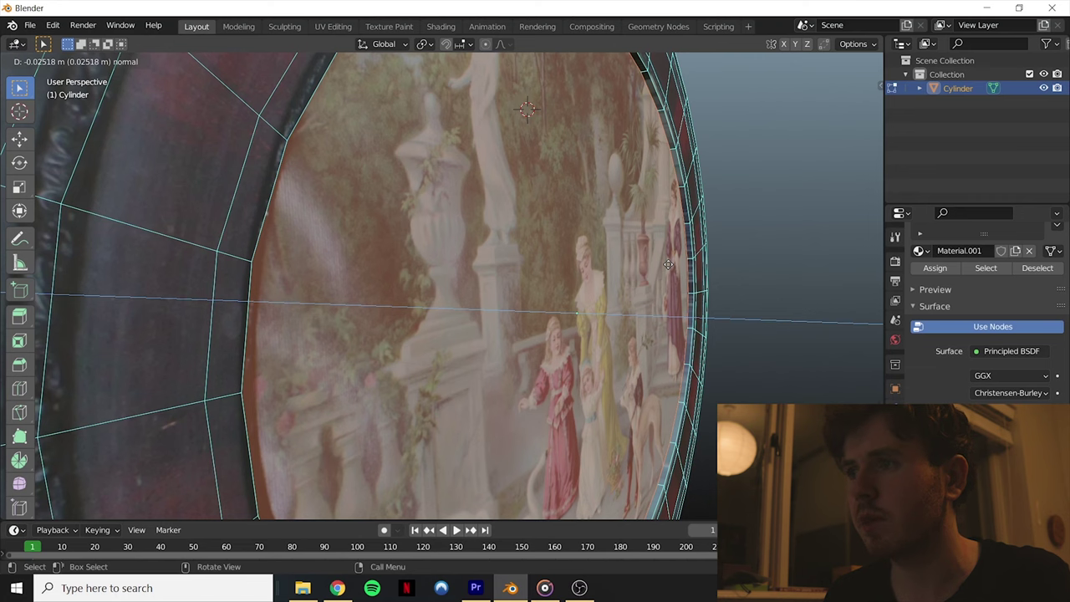
{"action": "left_click", "coordinate": [668, 264]}
{"action": "key", "text": "Tab"}
Step: Inspect the recessed plate in Object Mode from several angles, then return to Edit Mode
{"action": "middle_click_drag", "start_coordinate": [665, 236], "coordinate": [573, 299]}
{"action": "scroll", "coordinate": [574, 246], "scroll_direction": "down", "scroll_amount": 5}
{"action": "middle_click_drag", "start_coordinate": [574, 246], "coordinate": [630, 234]}
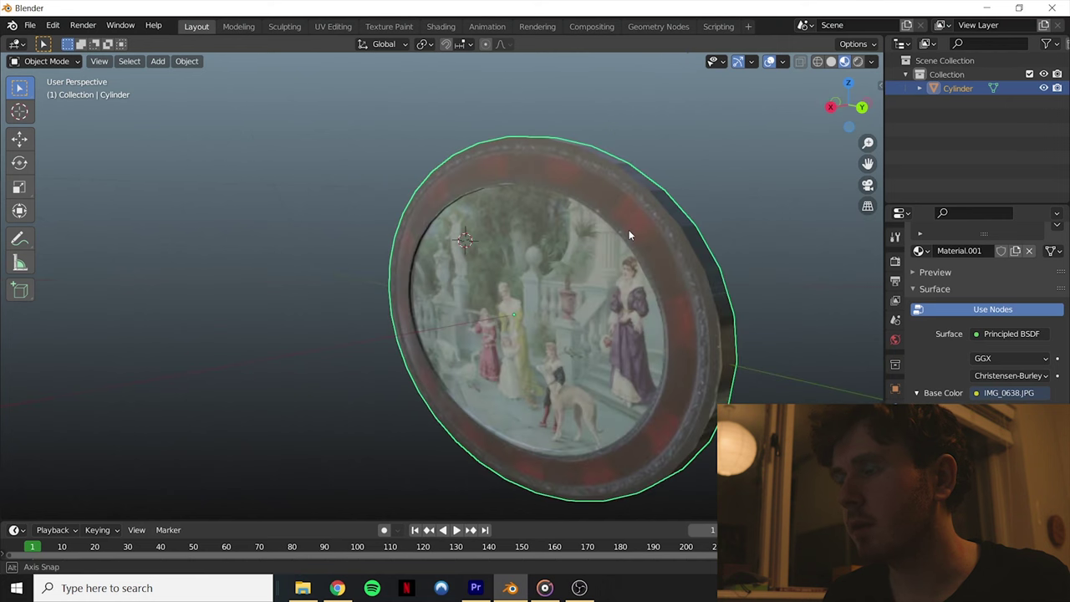
{"action": "scroll", "coordinate": [394, 225], "scroll_direction": "up", "scroll_amount": 4}
{"action": "middle_click_drag", "start_coordinate": [397, 225], "coordinate": [465, 196]}
{"action": "key", "text": "Tab"}
{"action": "scroll", "coordinate": [428, 207], "scroll_direction": "up", "scroll_amount": 2}
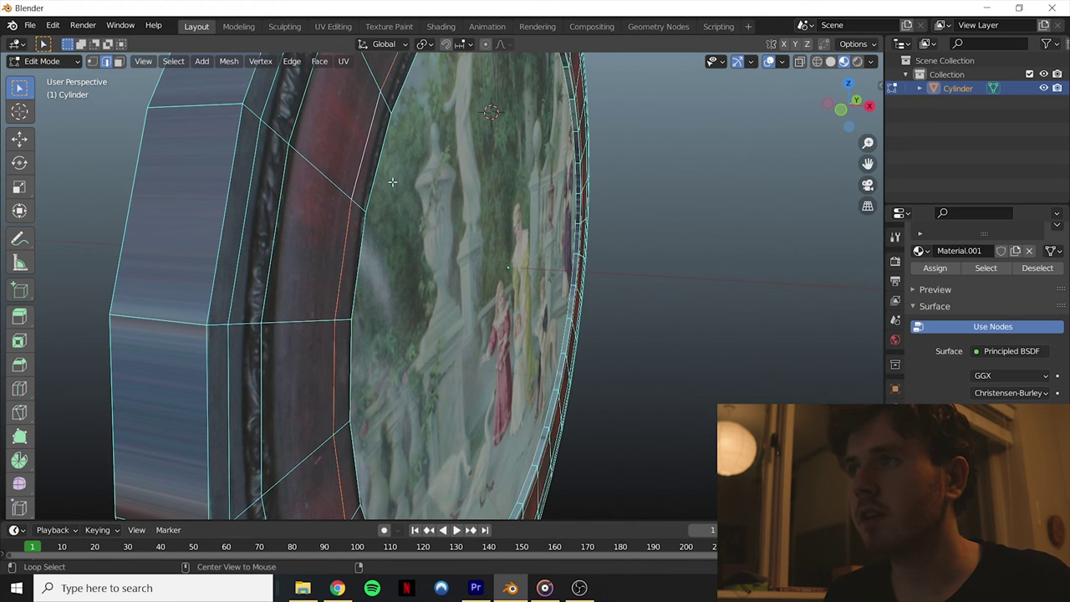
Step: Edge-slide the inner rim edge loop inward by a factor of -0.271
{"action": "scroll", "coordinate": [392, 181], "scroll_direction": "down", "scroll_amount": 4}
{"action": "scroll", "coordinate": [396, 154], "scroll_direction": "up", "scroll_amount": 5}
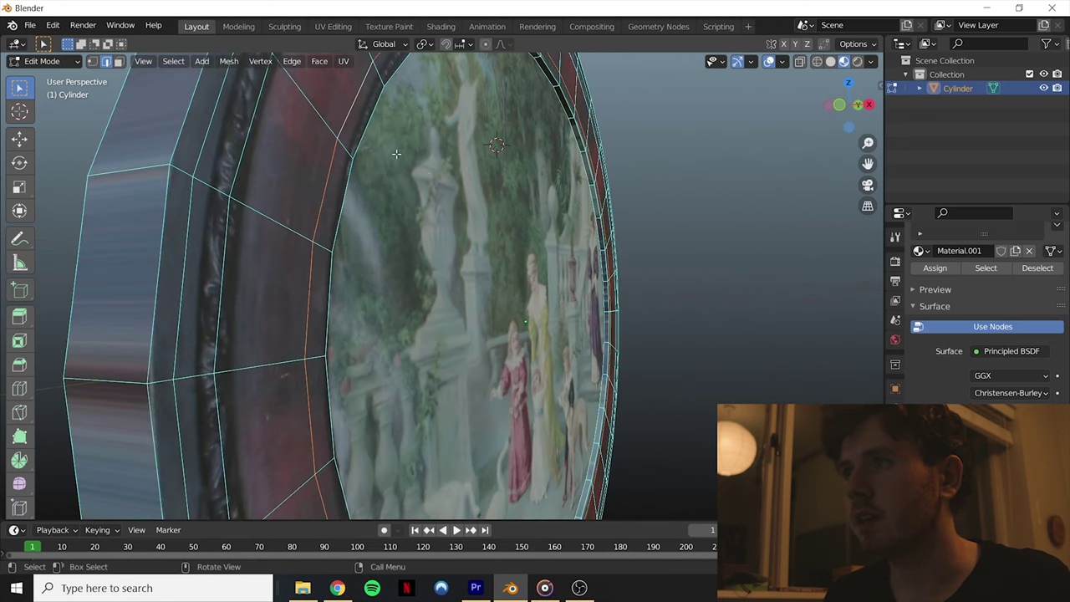
{"action": "middle_click_drag", "start_coordinate": [444, 190], "coordinate": [450, 191]}
{"action": "key", "text": "g"}
{"action": "key", "text": "x"}
{"action": "key", "text": "g"}
{"action": "left_click", "coordinate": [451, 190]}
Step: Bevel the ring edge loops with 5 segments, about 0.0487 m wide, and exit to Object Mode
{"action": "middle_click_drag", "start_coordinate": [452, 190], "coordinate": [411, 122]}
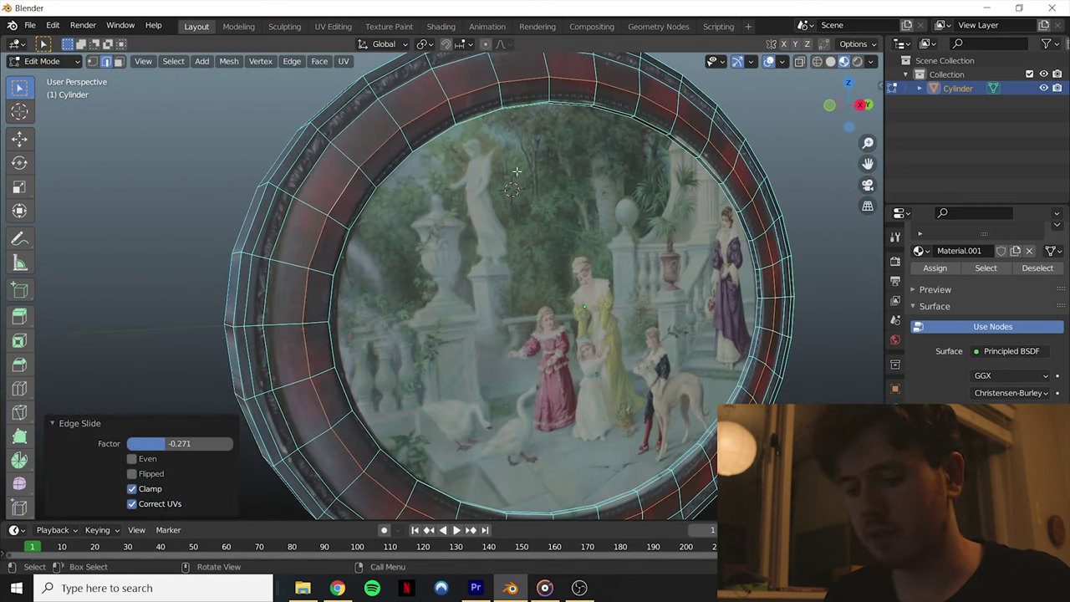
{"action": "key", "text": "ctrl+b"}
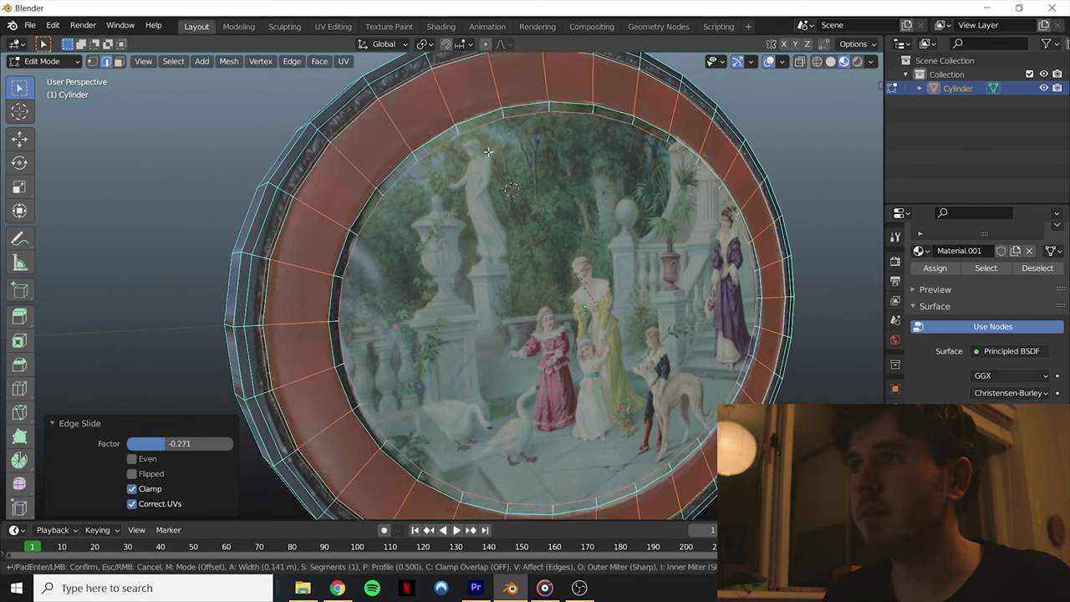
{"action": "scroll", "coordinate": [497, 164], "scroll_direction": "up", "scroll_amount": 3}
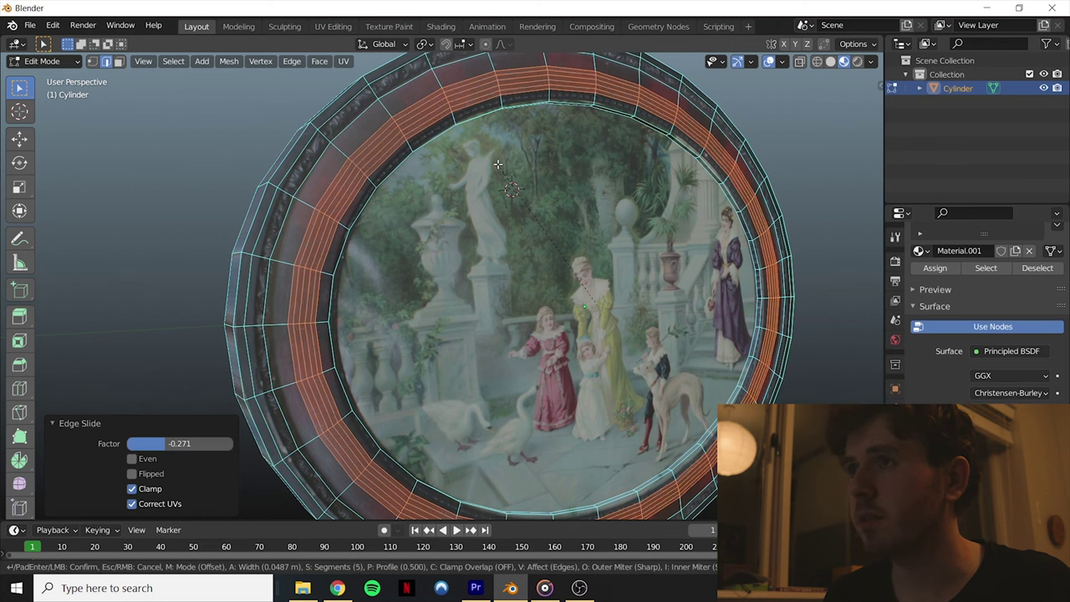
{"action": "left_click", "coordinate": [497, 163]}
{"action": "key", "text": "Tab"}
{"action": "middle_click_drag", "start_coordinate": [497, 168], "coordinate": [379, 239]}
Step: Nudge an inner rim edge loop about 0.0078 m along X with smooth proportional falloff, size 0.12
{"action": "key", "text": "Tab"}
{"action": "scroll", "coordinate": [379, 240], "scroll_direction": "up", "scroll_amount": 3}
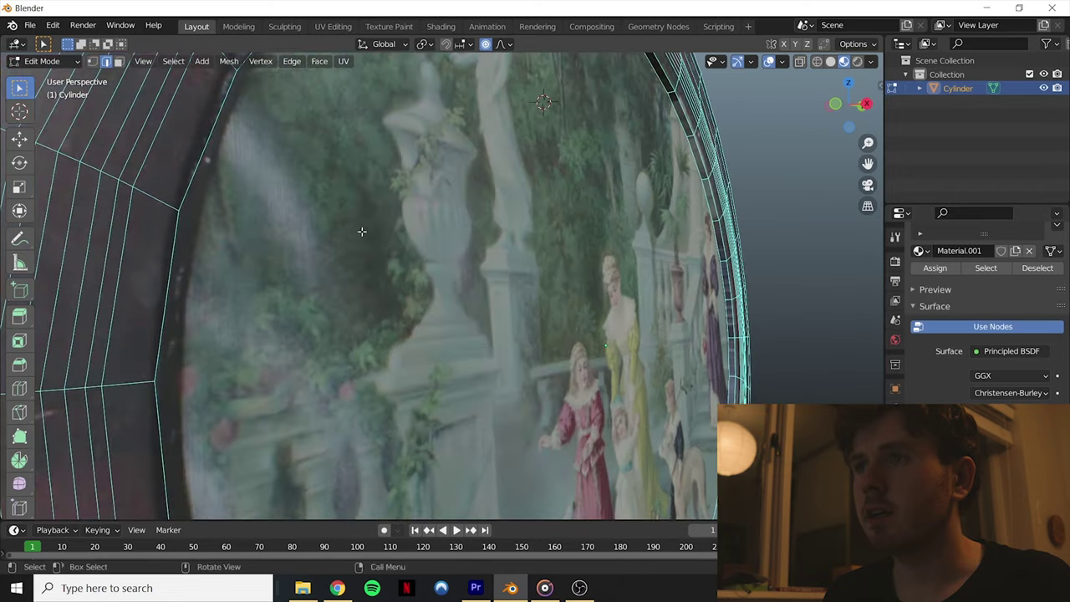
{"action": "scroll", "coordinate": [339, 249], "scroll_direction": "up", "scroll_amount": 3}
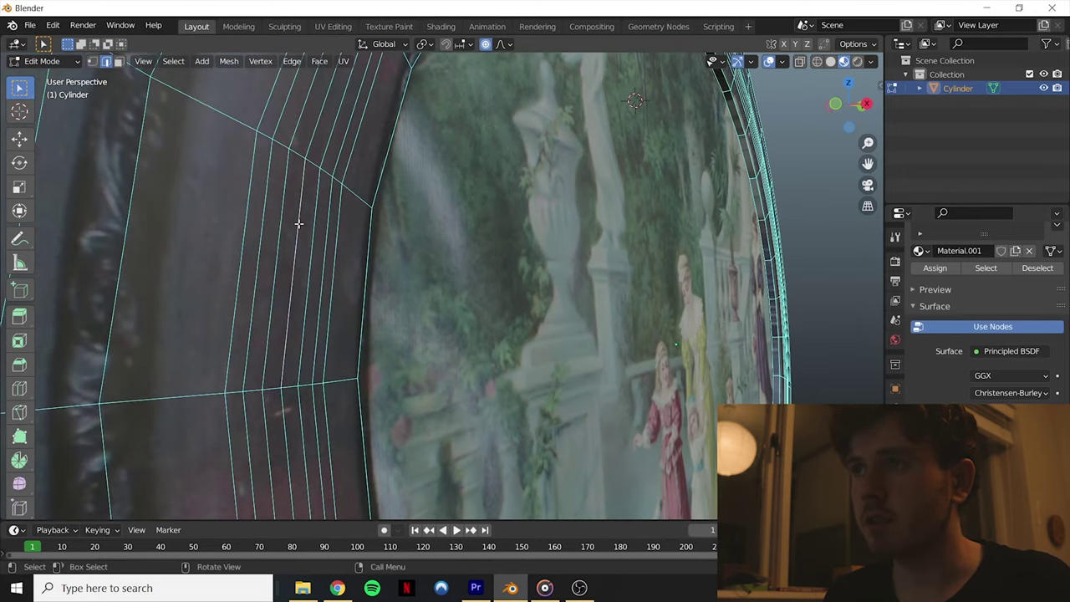
{"action": "left_click", "coordinate": [308, 222], "text": "alt"}
{"action": "middle_click_drag", "start_coordinate": [429, 213], "coordinate": [485, 220]}
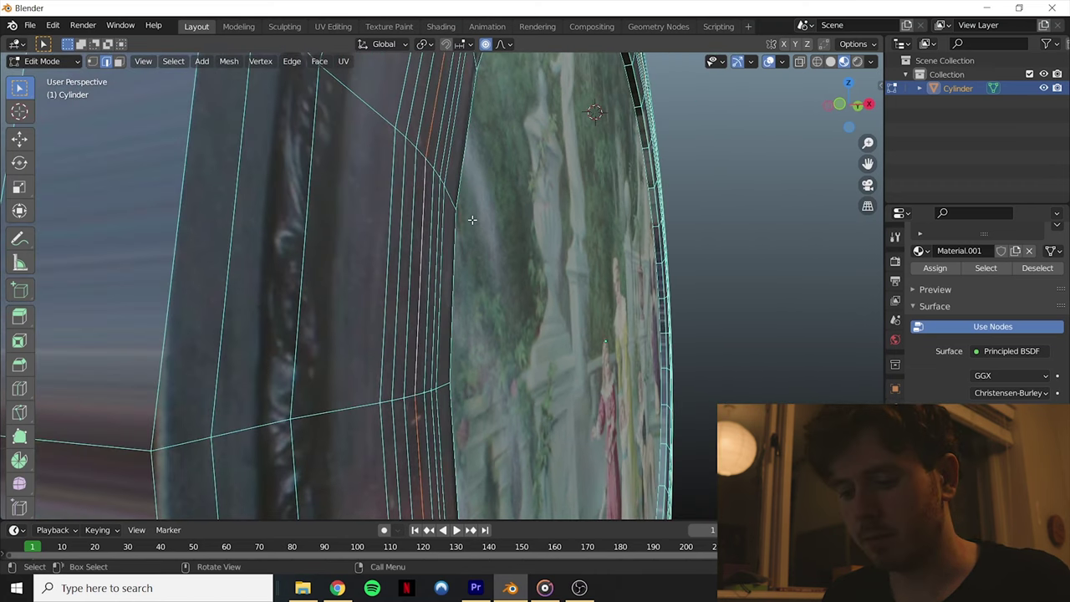
{"action": "key", "text": "g"}
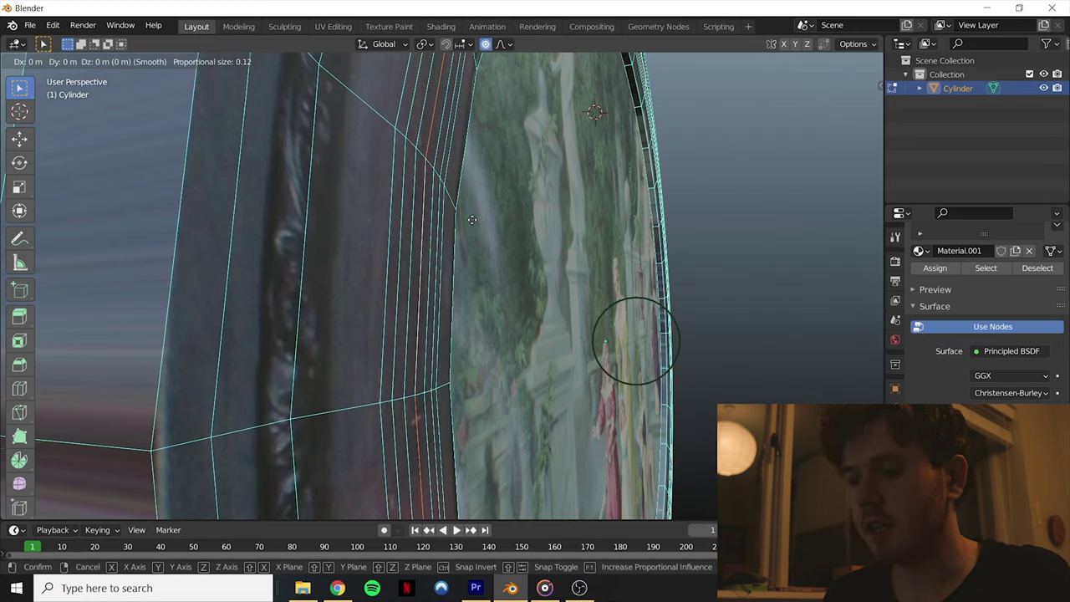
{"action": "key", "text": "x"}
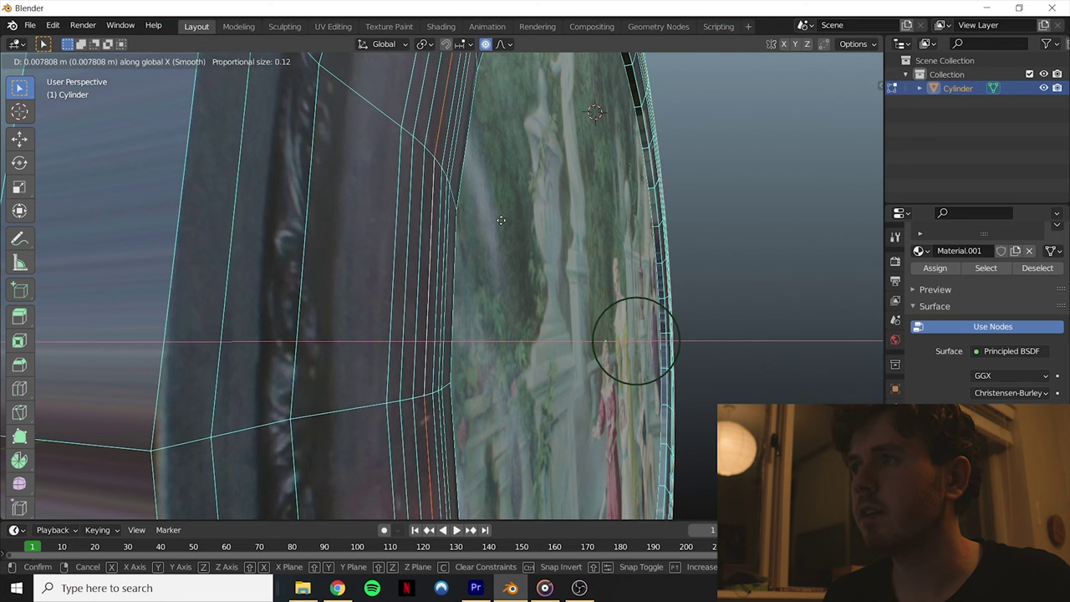
{"action": "left_click", "coordinate": [502, 220]}
Step: Return to Object Mode and select the frame object
{"action": "key", "text": "Tab"}
{"action": "middle_click_drag", "start_coordinate": [670, 235], "coordinate": [384, 246]}
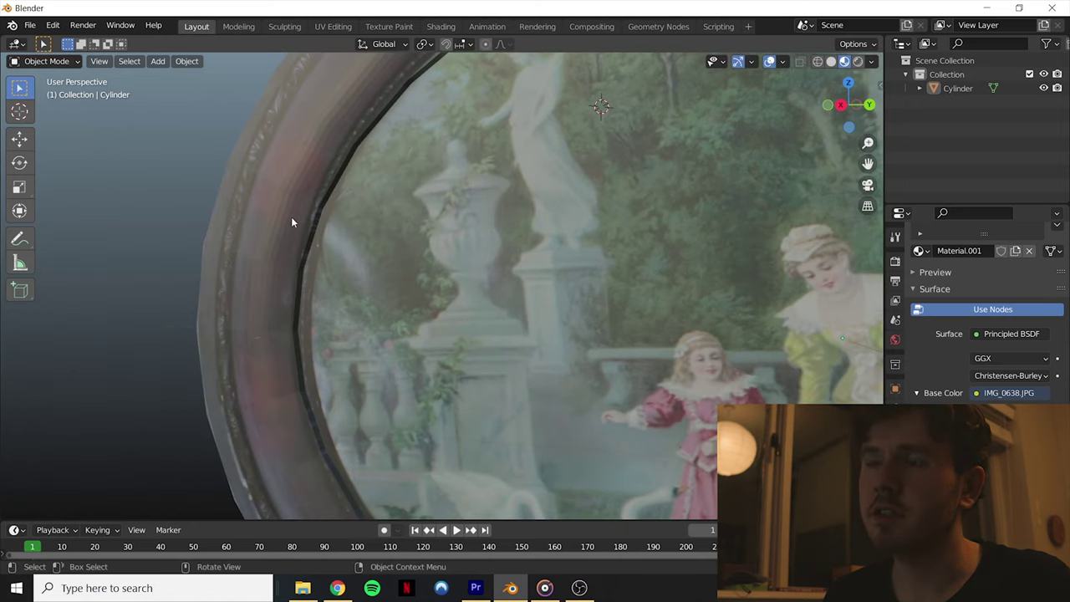
{"action": "left_click", "coordinate": [300, 184]}
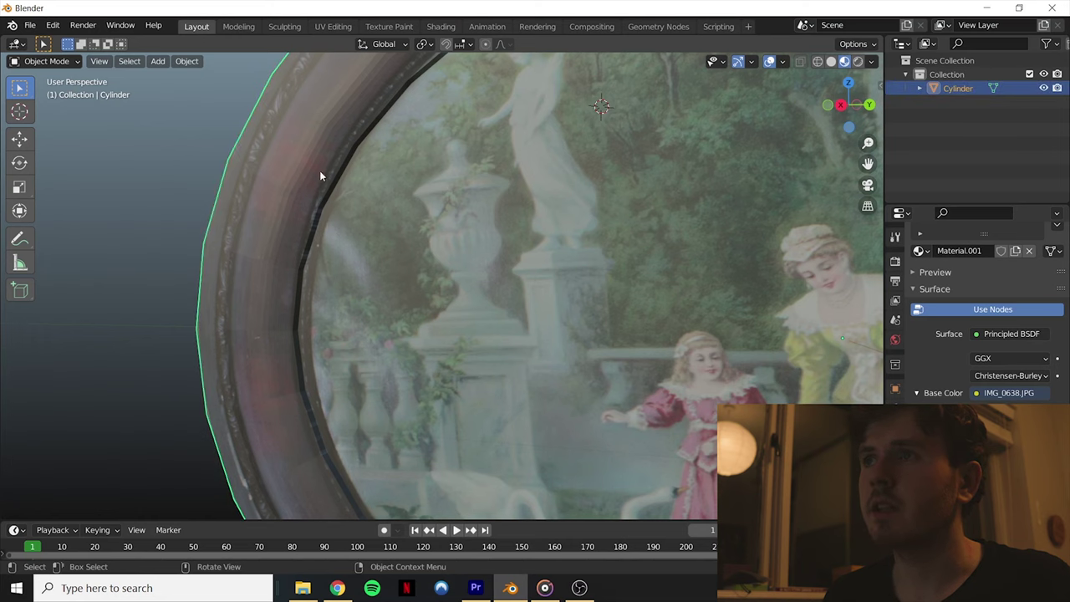
Step: Shade the frame smooth
{"action": "right_click", "coordinate": [319, 170]}
{"action": "left_click", "coordinate": [313, 157]}
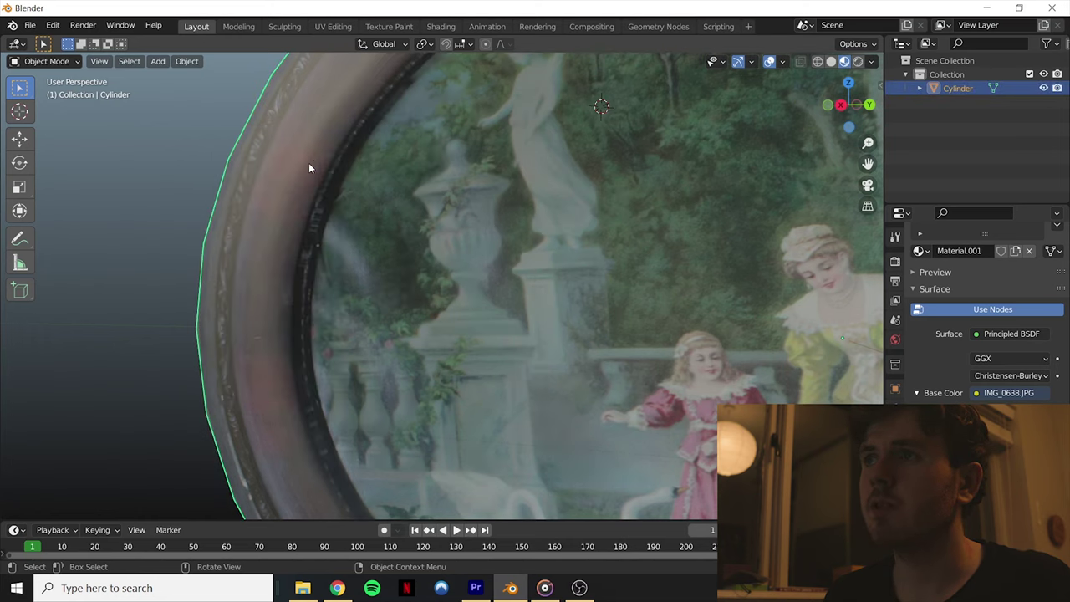
{"action": "middle_click_drag", "start_coordinate": [318, 253], "coordinate": [452, 260]}
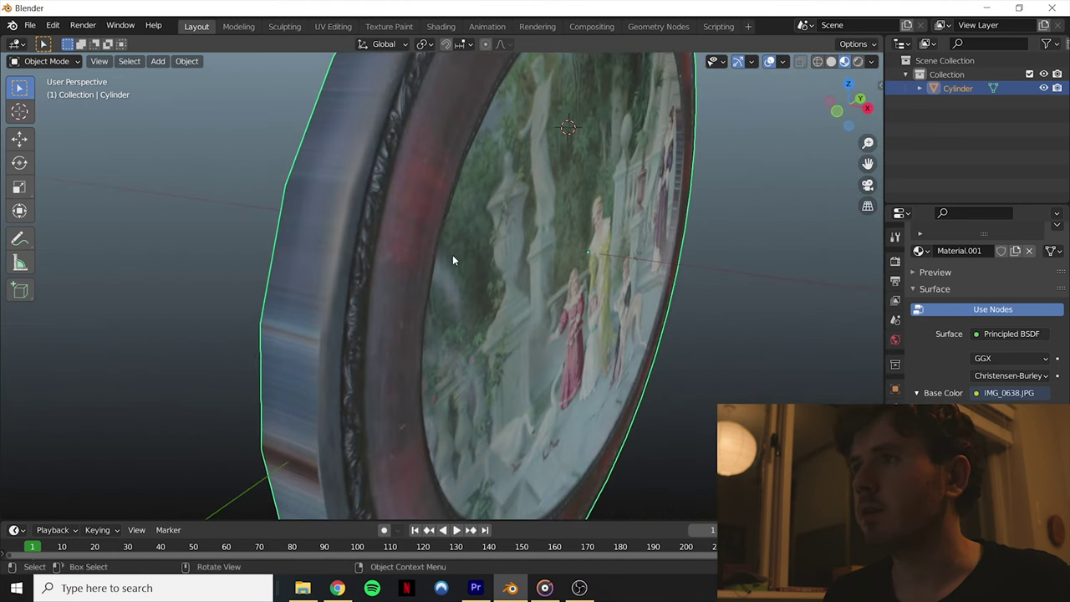
Step: In Edit Mode, extrude the selected edge loop and leave it in place
{"action": "key", "text": "Tab"}
{"action": "scroll", "coordinate": [391, 244], "scroll_direction": "up", "scroll_amount": 1}
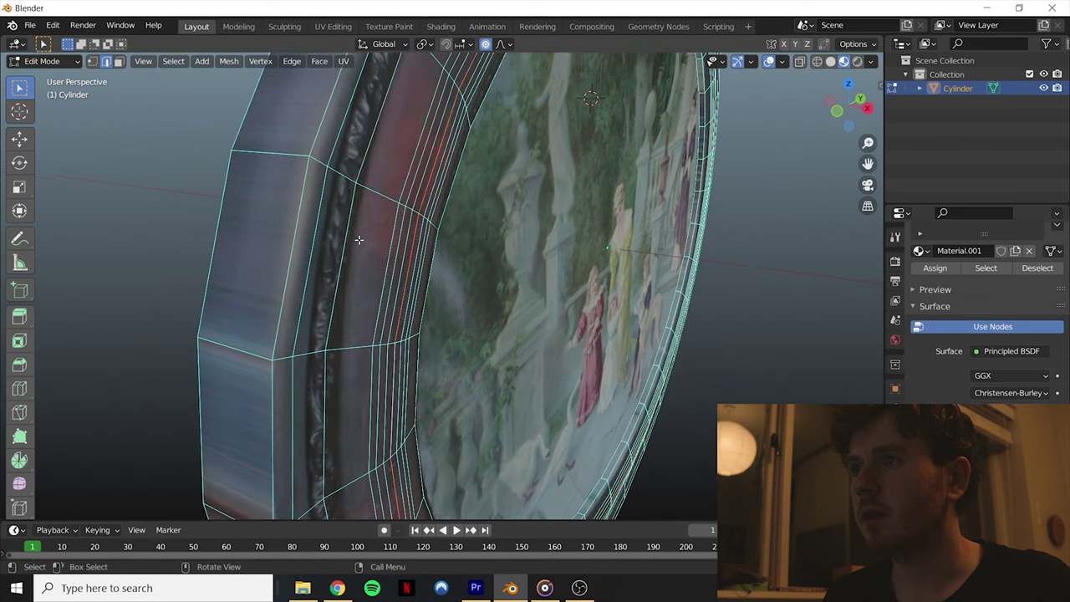
{"action": "key", "text": "e"}
{"action": "right_click", "coordinate": [358, 240]}
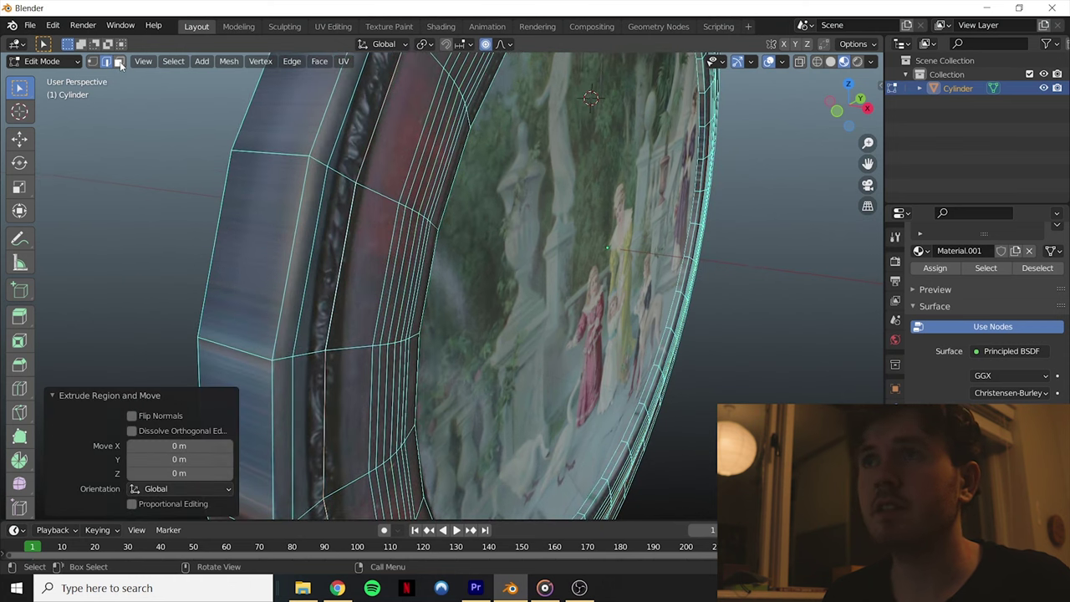
Step: Select the rim face loop and extrude it slightly inward along its normal
{"action": "left_click", "coordinate": [119, 61]}
{"action": "left_click", "coordinate": [337, 192]}
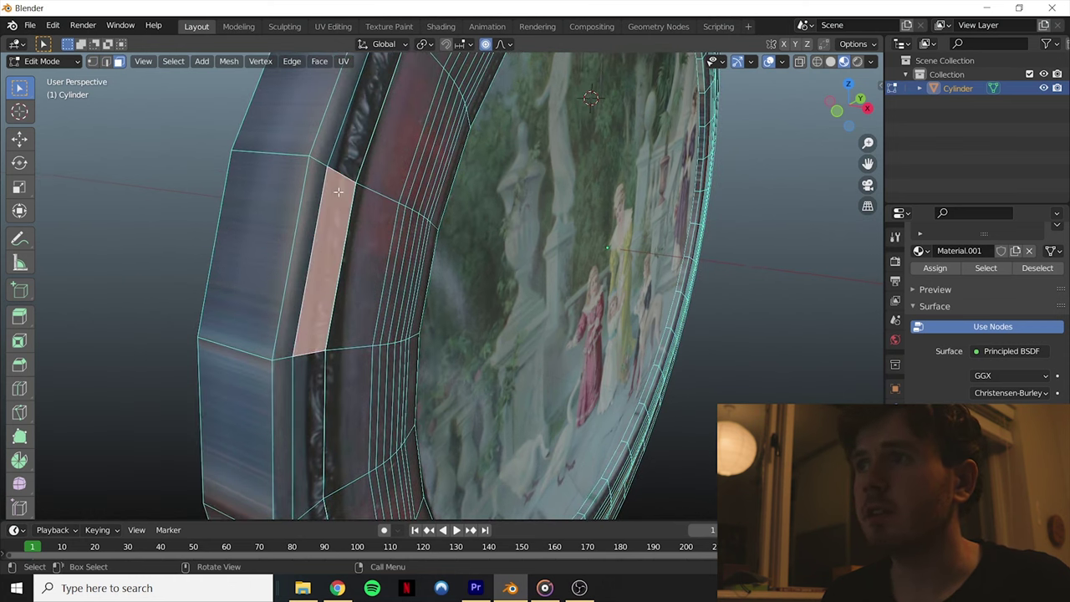
{"action": "left_click", "coordinate": [338, 192], "text": "alt"}
{"action": "middle_click_drag", "start_coordinate": [377, 206], "coordinate": [348, 177]}
{"action": "scroll", "coordinate": [349, 176], "scroll_direction": "down", "scroll_amount": 5}
{"action": "scroll", "coordinate": [349, 177], "scroll_direction": "up", "scroll_amount": 5}
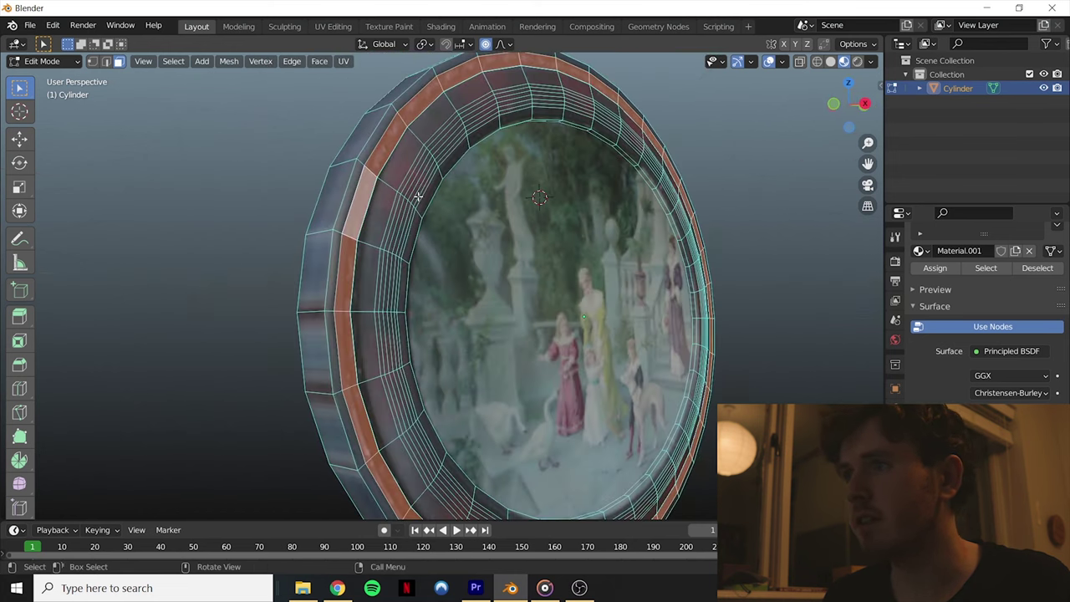
{"action": "scroll", "coordinate": [477, 232], "scroll_direction": "up", "scroll_amount": 3}
{"action": "scroll", "coordinate": [526, 267], "scroll_direction": "up", "scroll_amount": 3}
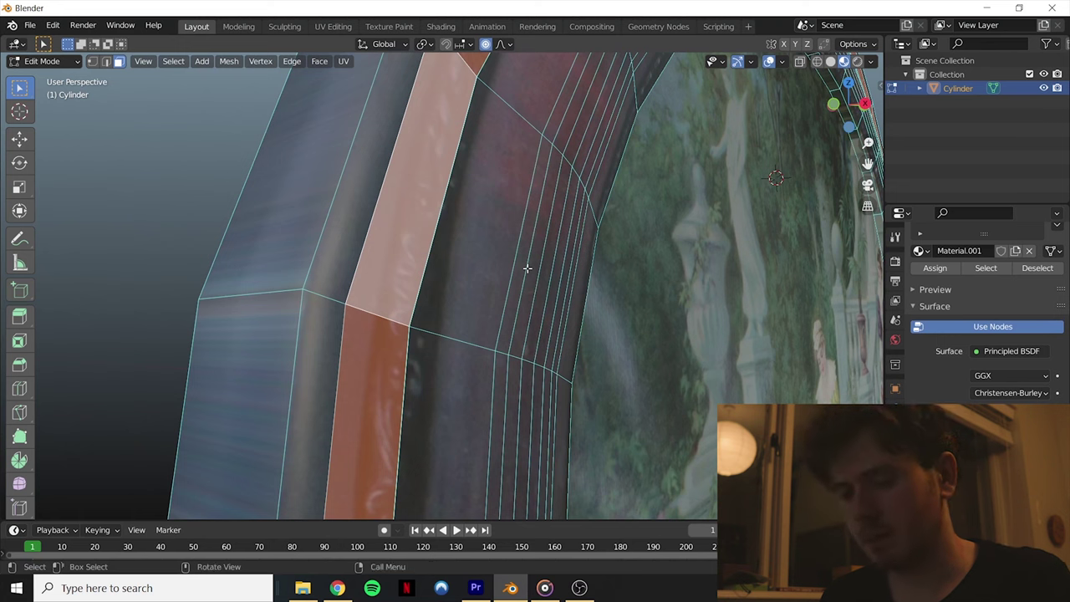
{"action": "key", "text": "e"}
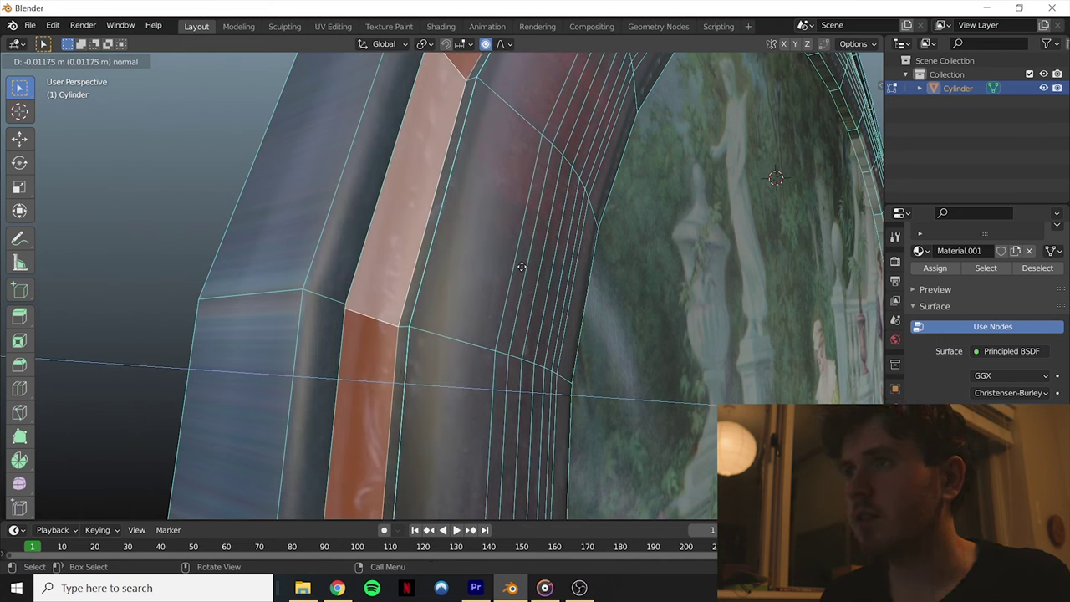
{"action": "left_click", "coordinate": [522, 267]}
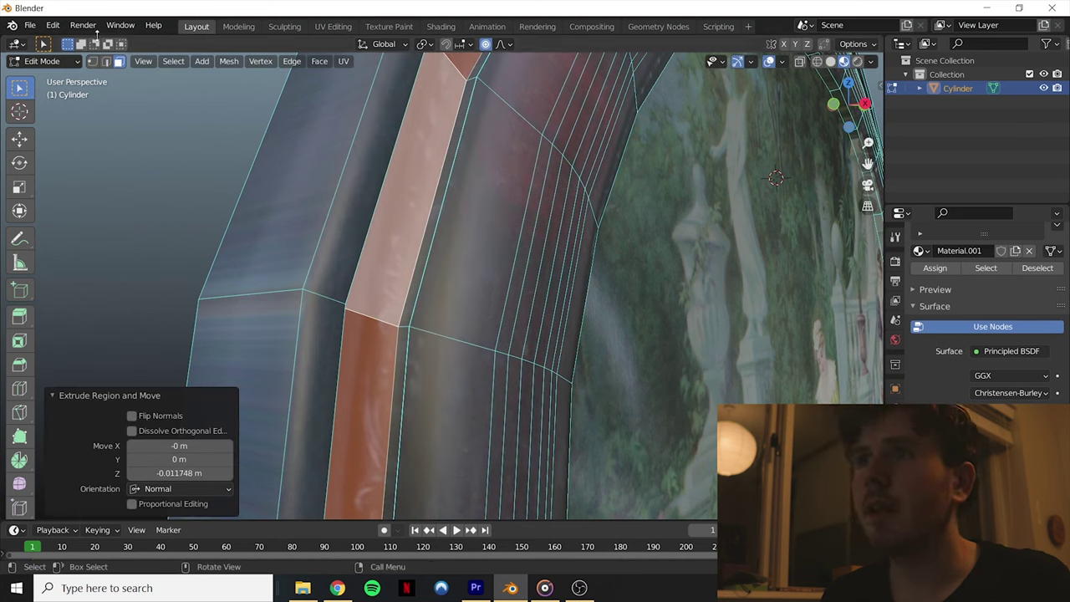
Step: Bevel the outer rim edge loop with 6 segments, about 0.027 m wide, and exit to Object Mode
{"action": "left_click", "coordinate": [106, 62]}
{"action": "key", "text": "alt+a"}
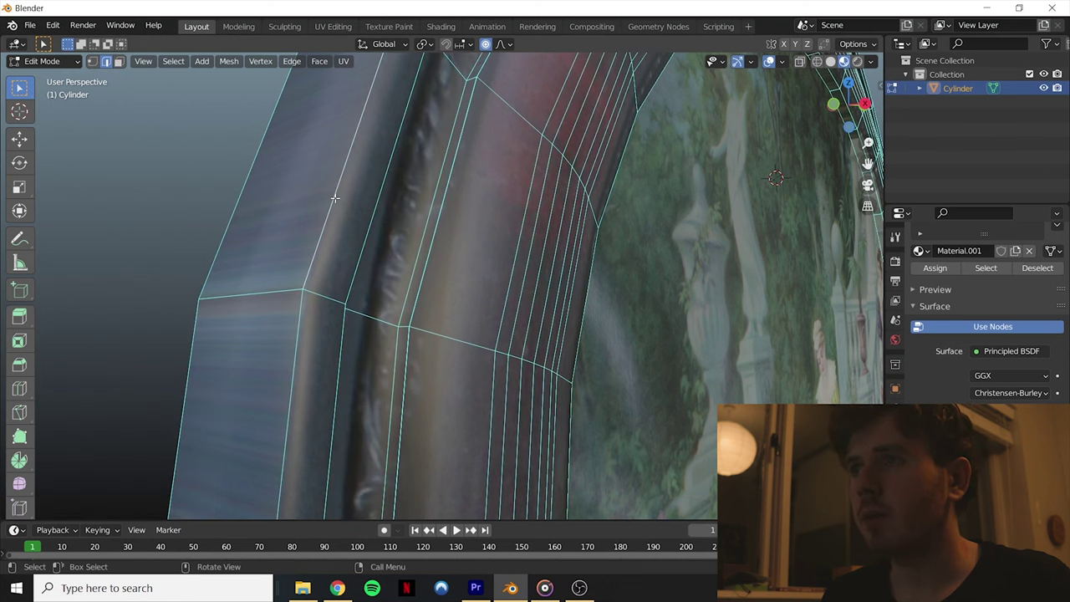
{"action": "middle_click", "coordinate": [334, 198], "text": "alt"}
{"action": "left_click", "coordinate": [513, 232], "text": "alt"}
{"action": "key", "text": "ctrl+b"}
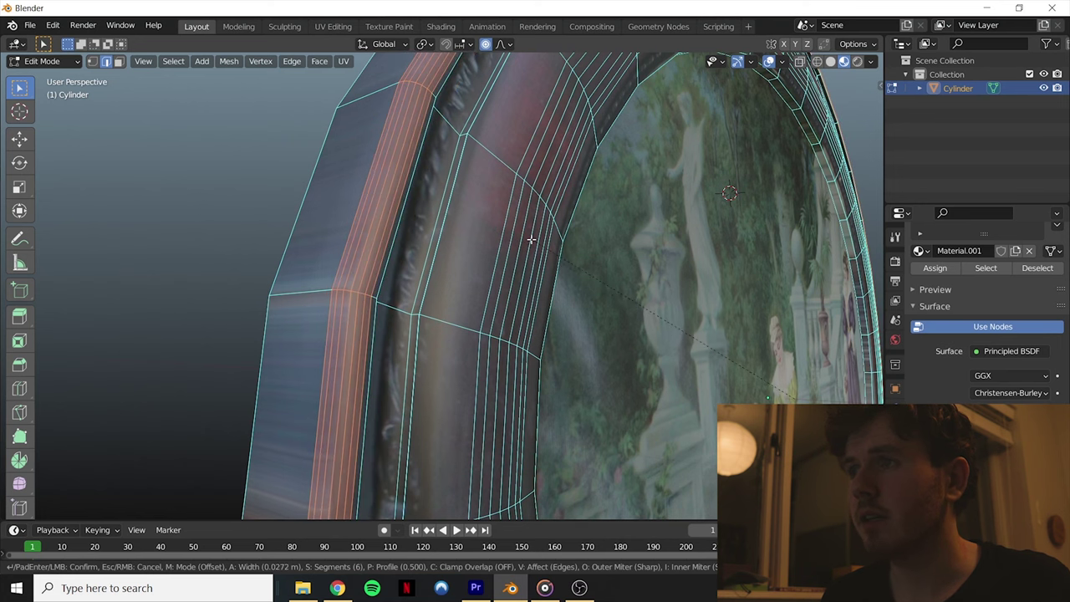
{"action": "left_click", "coordinate": [527, 237]}
{"action": "key", "text": "Tab"}
{"action": "left_click", "coordinate": [264, 188]}
{"action": "middle_click_drag", "start_coordinate": [621, 237], "coordinate": [675, 220]}
{"action": "scroll", "coordinate": [519, 230], "scroll_direction": "up", "scroll_amount": 1}
{"action": "scroll", "coordinate": [518, 230], "scroll_direction": "up", "scroll_amount": 1}
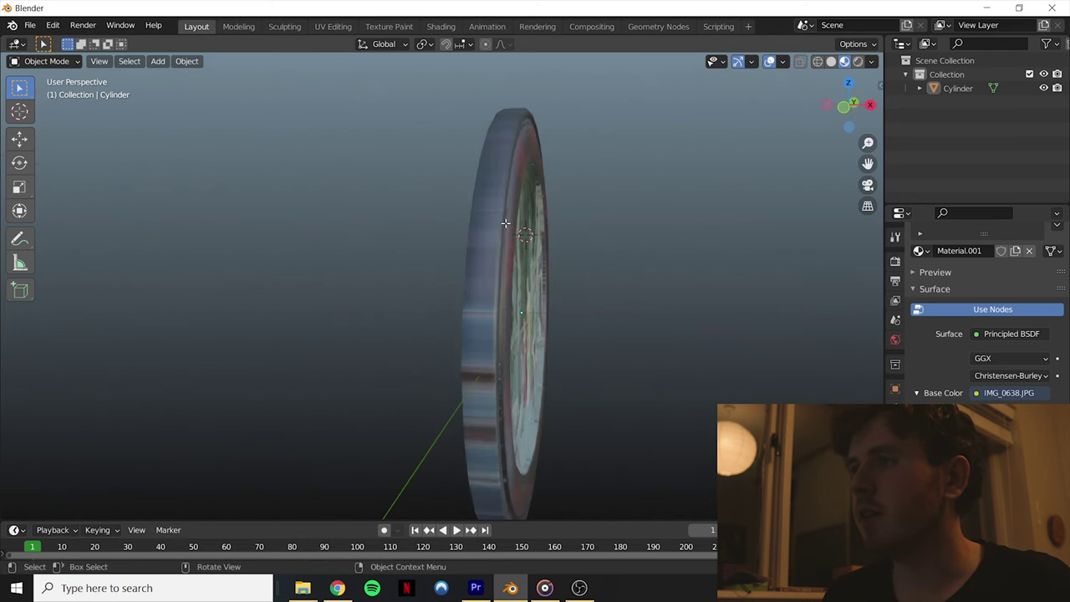
{"action": "key", "text": "Tab"}
{"action": "left_click", "coordinate": [120, 61]}
{"action": "key", "text": "Tab"}
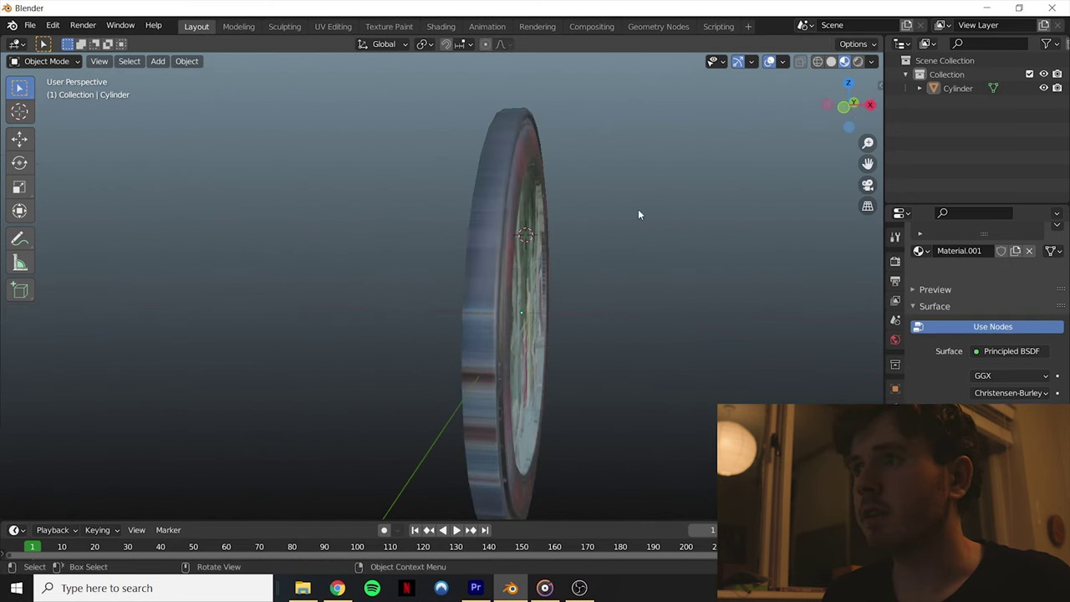
{"action": "scroll", "coordinate": [499, 215], "scroll_direction": "up", "scroll_amount": 2}
{"action": "middle_click_drag", "start_coordinate": [498, 216], "coordinate": [407, 187]}
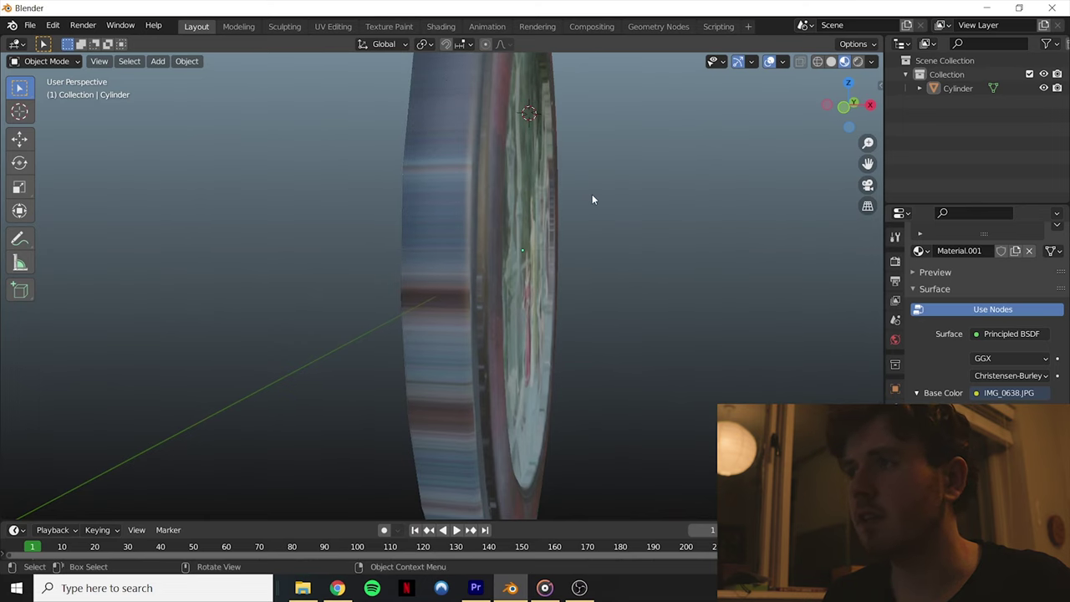
{"action": "middle_click_drag", "start_coordinate": [636, 196], "coordinate": [444, 181]}
{"action": "scroll", "coordinate": [525, 207], "scroll_direction": "down", "scroll_amount": 1}
{"action": "mouse_move", "coordinate": [525, 207]}
{"action": "middle_mouse_down"}
{"action": "mouse_move", "coordinate": [382, 151]}
{"action": "mouse_move", "coordinate": [434, 174]}
{"action": "mouse_move", "coordinate": [576, 185]}
{"action": "mouse_move", "coordinate": [561, 168]}
{"action": "mouse_move", "coordinate": [535, 164]}
{"action": "middle_mouse_up"}
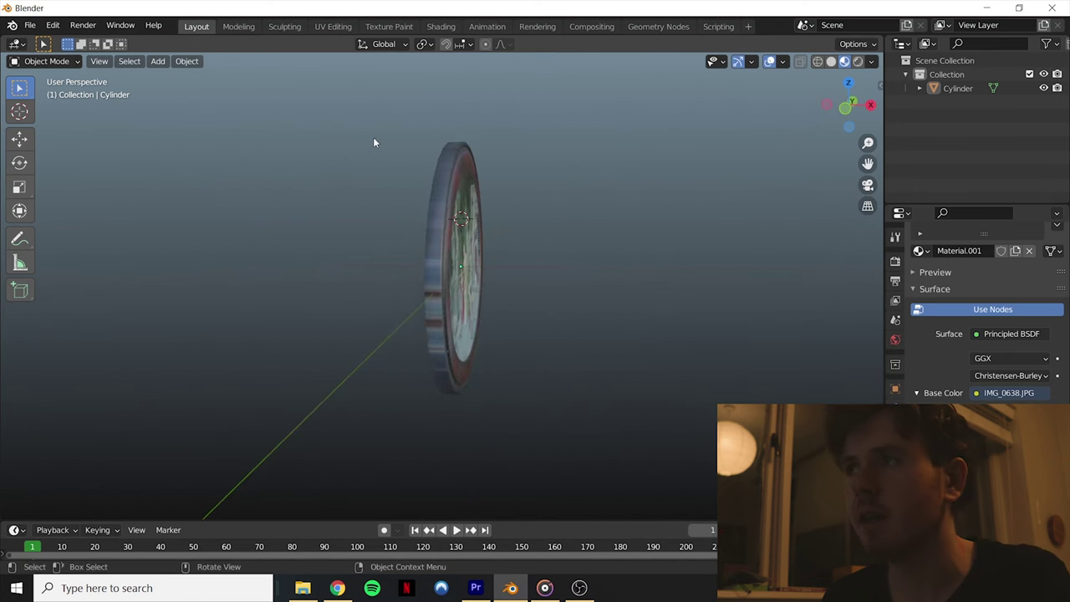
Step: In the UV Editing workspace, select the ring of outer side faces on the disc
{"action": "left_click", "coordinate": [331, 27]}
{"action": "middle_click_drag", "start_coordinate": [634, 226], "coordinate": [699, 237]}
{"action": "scroll", "coordinate": [700, 237], "scroll_direction": "up", "scroll_amount": 6}
{"action": "scroll", "coordinate": [631, 219], "scroll_direction": "down", "scroll_amount": 2}
{"action": "middle_click_drag", "start_coordinate": [631, 218], "coordinate": [681, 220]}
{"action": "left_click", "coordinate": [682, 219]}
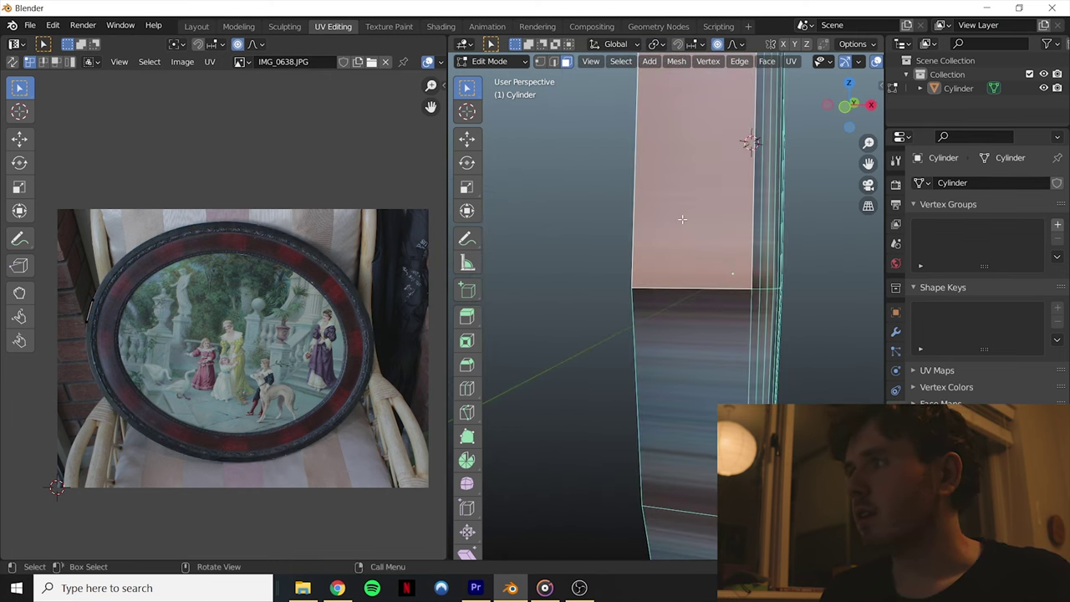
{"action": "scroll", "coordinate": [675, 197], "scroll_direction": "down", "scroll_amount": 4}
{"action": "left_click", "coordinate": [673, 262], "text": "alt"}
{"action": "mouse_move", "coordinate": [673, 262]}
{"action": "middle_mouse_down"}
{"action": "mouse_move", "coordinate": [544, 210]}
{"action": "mouse_move", "coordinate": [618, 180]}
{"action": "mouse_move", "coordinate": [628, 308]}
{"action": "mouse_move", "coordinate": [613, 136]}
{"action": "mouse_move", "coordinate": [657, 263]}
{"action": "middle_mouse_up"}
{"action": "scroll", "coordinate": [618, 179], "scroll_direction": "down", "scroll_amount": 5}
{"action": "scroll", "coordinate": [613, 136], "scroll_direction": "up", "scroll_amount": 5}
Step: Cube-project the side ring and scale its UV strip down to 0.22
{"action": "key", "text": "u"}
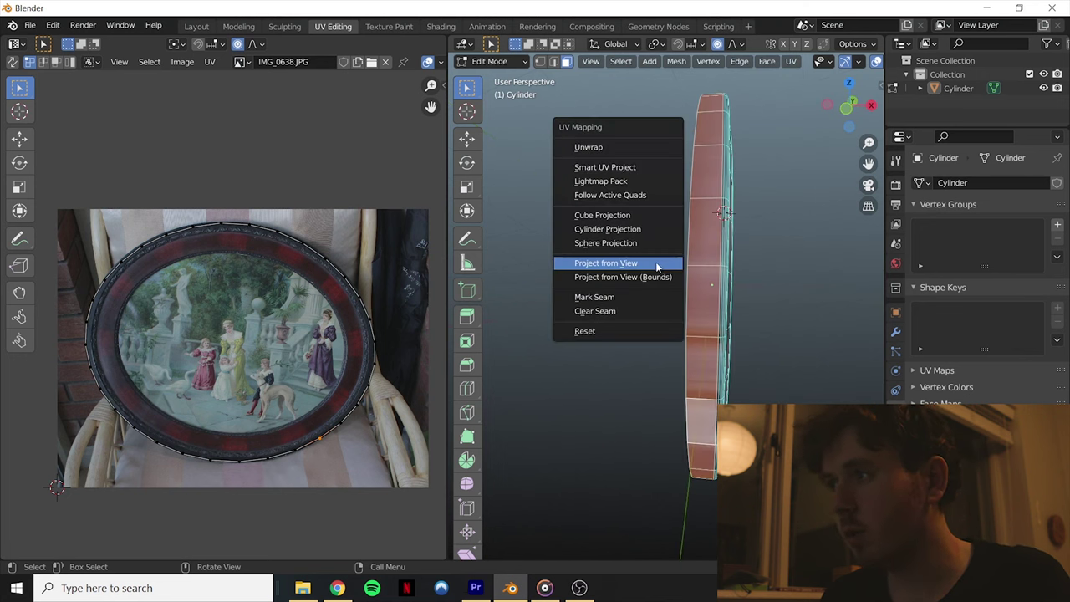
{"action": "left_click", "coordinate": [616, 217]}
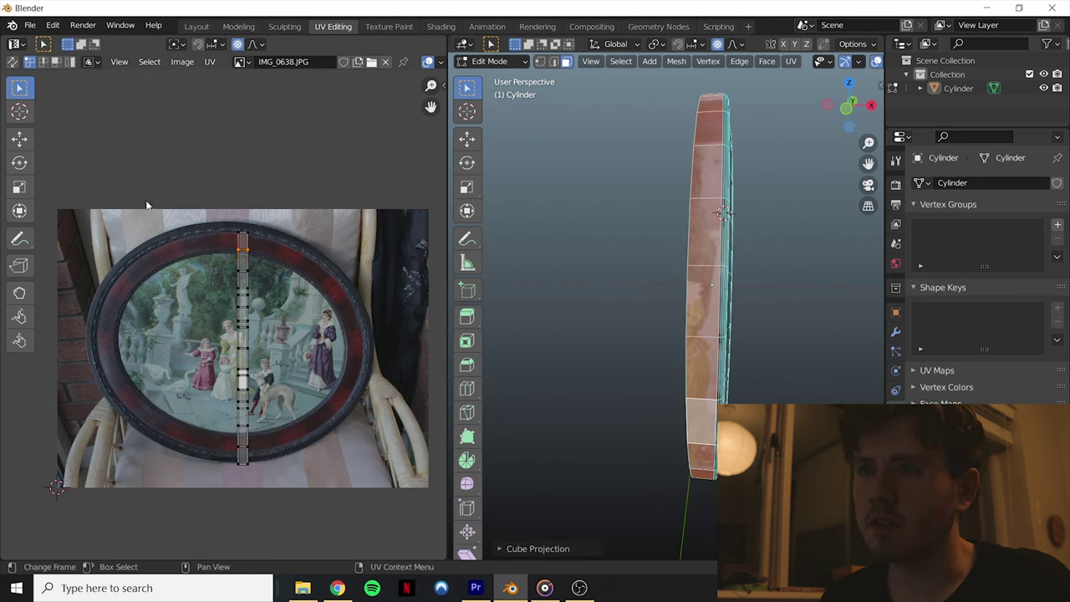
{"action": "left_click_drag", "start_coordinate": [176, 182], "coordinate": [320, 494]}
{"action": "scroll", "coordinate": [312, 389], "scroll_direction": "up", "scroll_amount": 2}
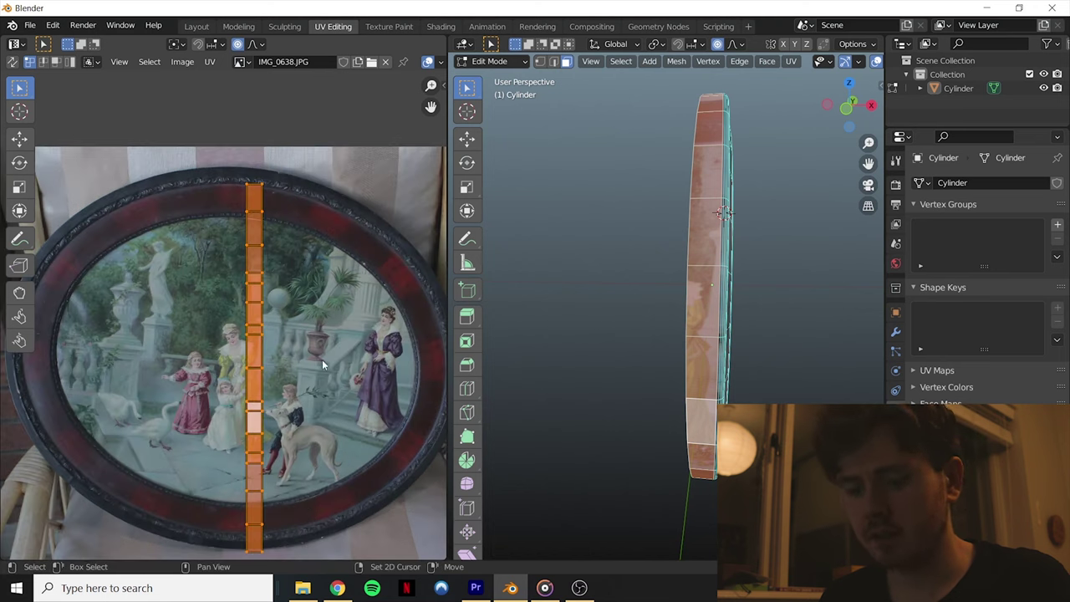
{"action": "scroll", "coordinate": [349, 368], "scroll_direction": "down", "scroll_amount": 2}
{"action": "scroll", "coordinate": [349, 367], "scroll_direction": "right", "scroll_amount": 2}
{"action": "key", "text": "s"}
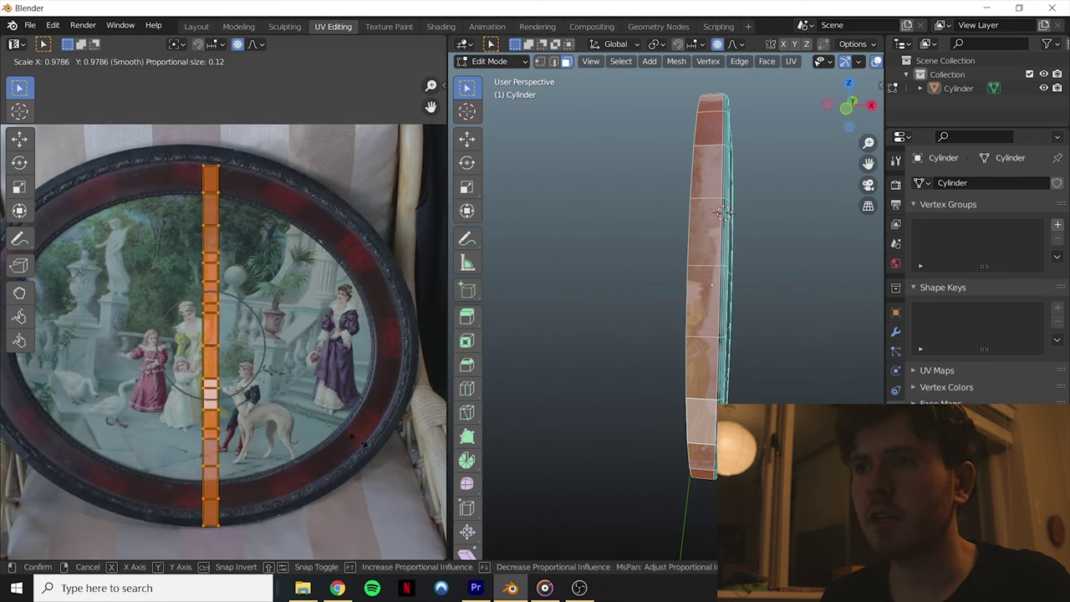
{"action": "key", "text": "Escape"}
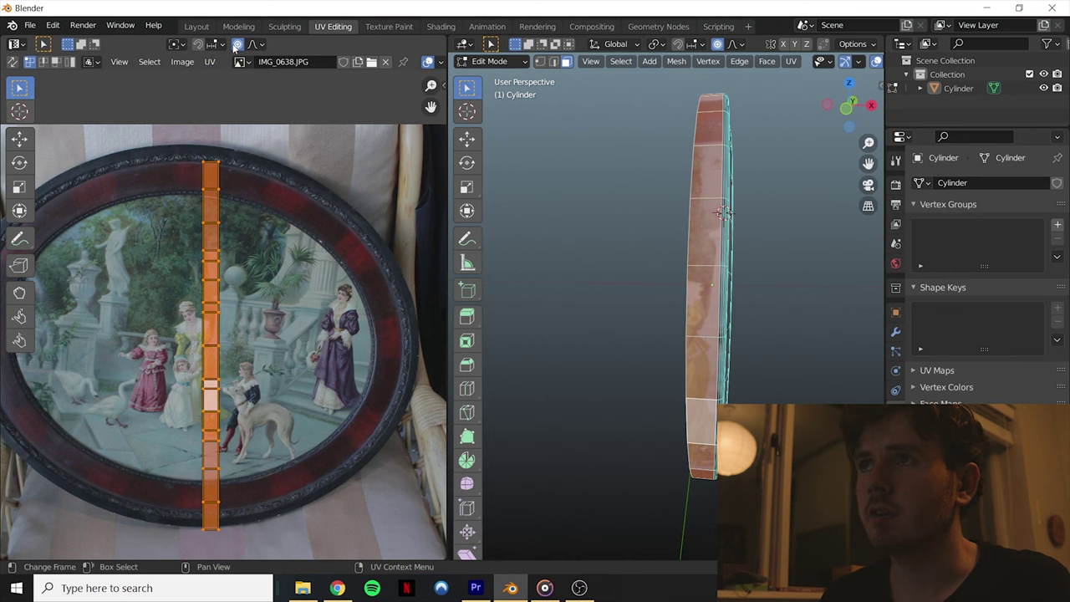
{"action": "key", "text": "s"}
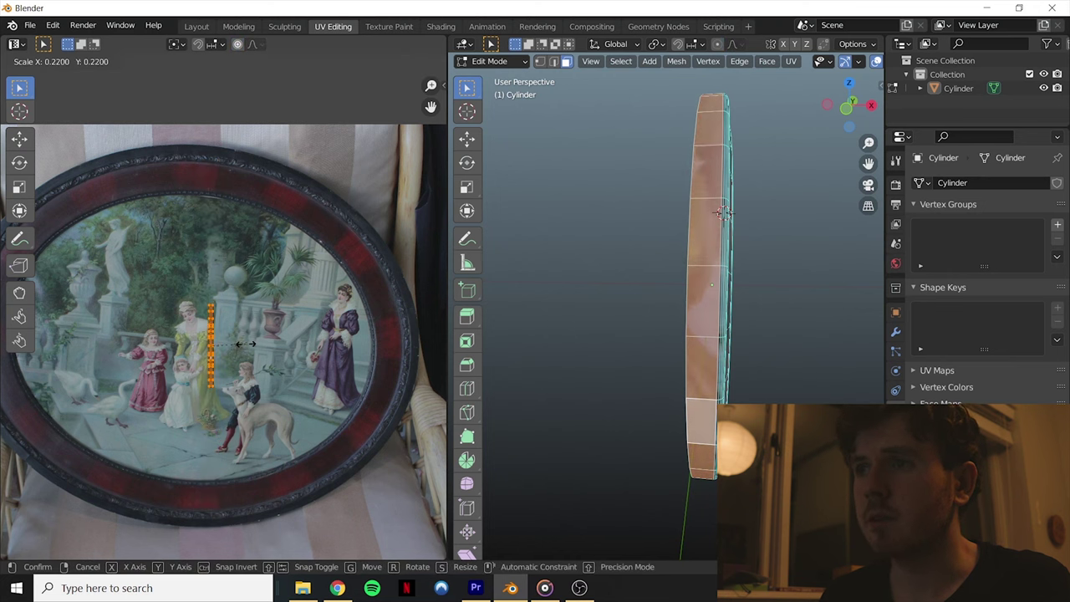
{"action": "left_click", "coordinate": [247, 347]}
Step: Move and rotate the UV strip onto the photo's dark rim
{"action": "key", "text": "g"}
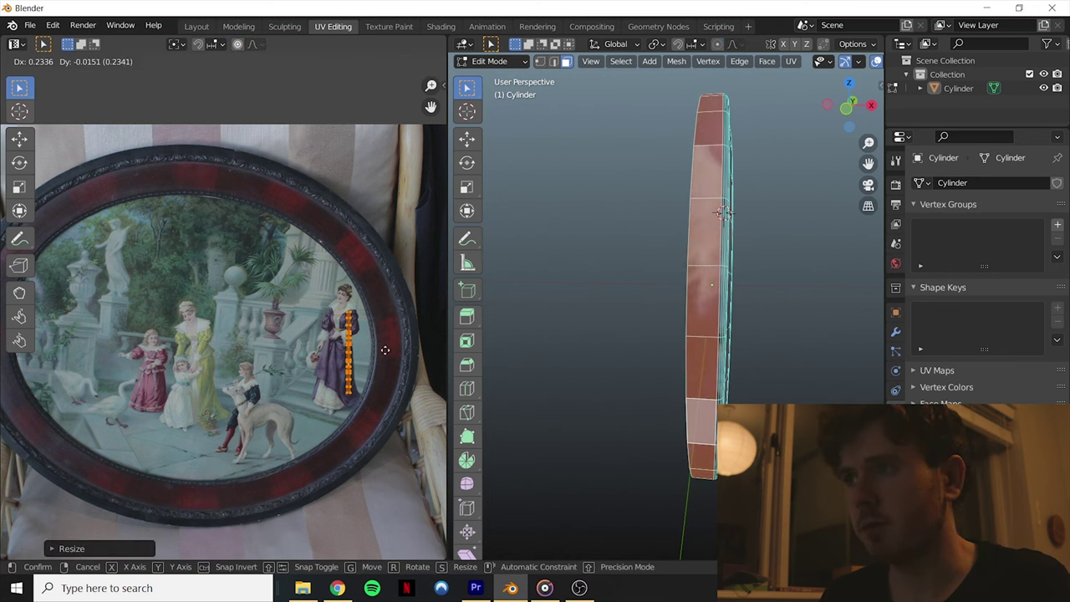
{"action": "left_click", "coordinate": [405, 302]}
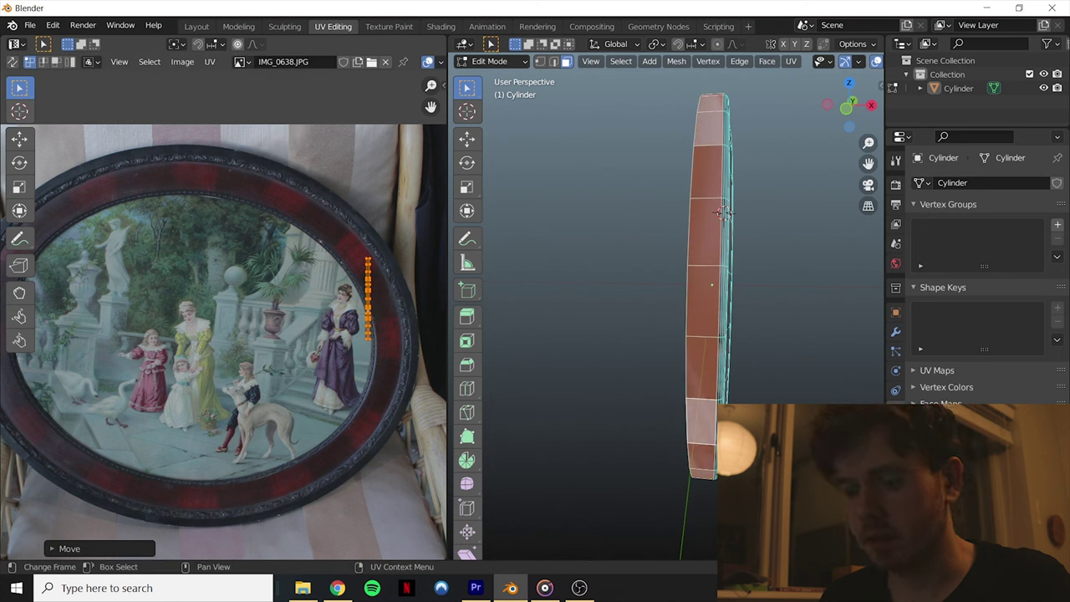
{"action": "key", "text": "r"}
{"action": "left_click", "coordinate": [430, 298]}
{"action": "key", "text": "g"}
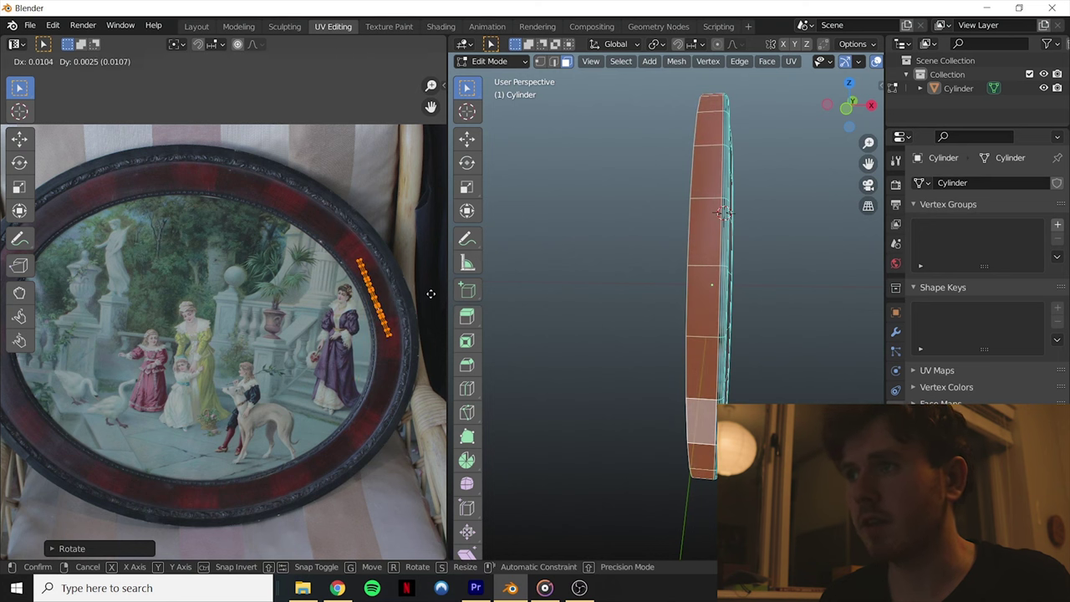
{"action": "left_click", "coordinate": [430, 294]}
Step: Check the textured frame in Object Mode, select it, and re-enter Edit Mode
{"action": "key", "text": "Tab"}
{"action": "middle_click_drag", "start_coordinate": [651, 281], "coordinate": [484, 283]}
{"action": "middle_click_drag", "start_coordinate": [546, 313], "coordinate": [736, 323]}
{"action": "left_click", "coordinate": [659, 236]}
{"action": "scroll", "coordinate": [701, 257], "scroll_direction": "up", "scroll_amount": 5}
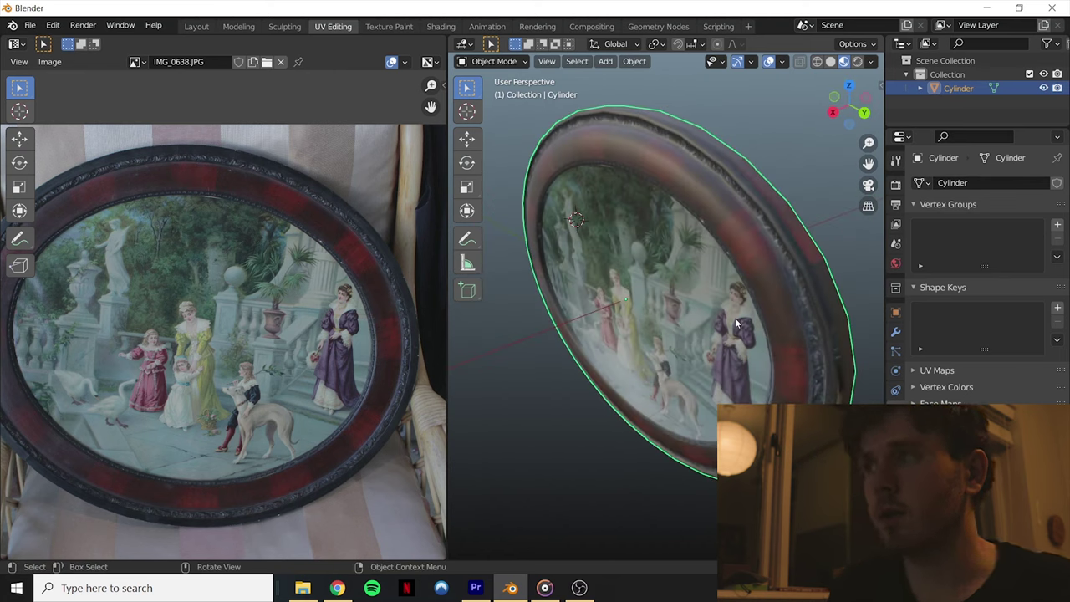
{"action": "middle_click_drag", "start_coordinate": [598, 231], "coordinate": [628, 317]}
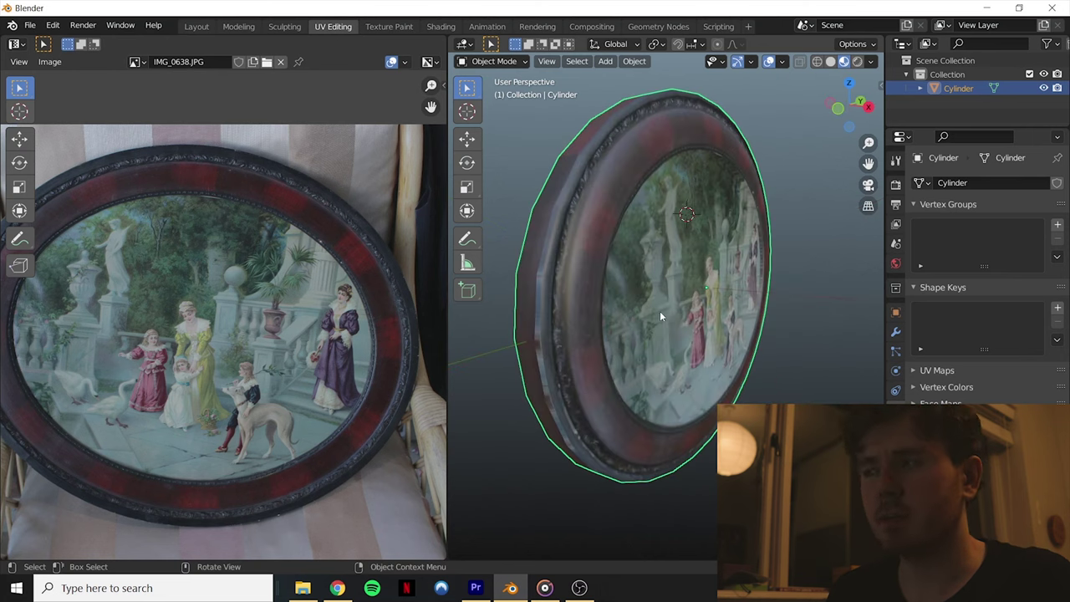
{"action": "key", "text": "Tab"}
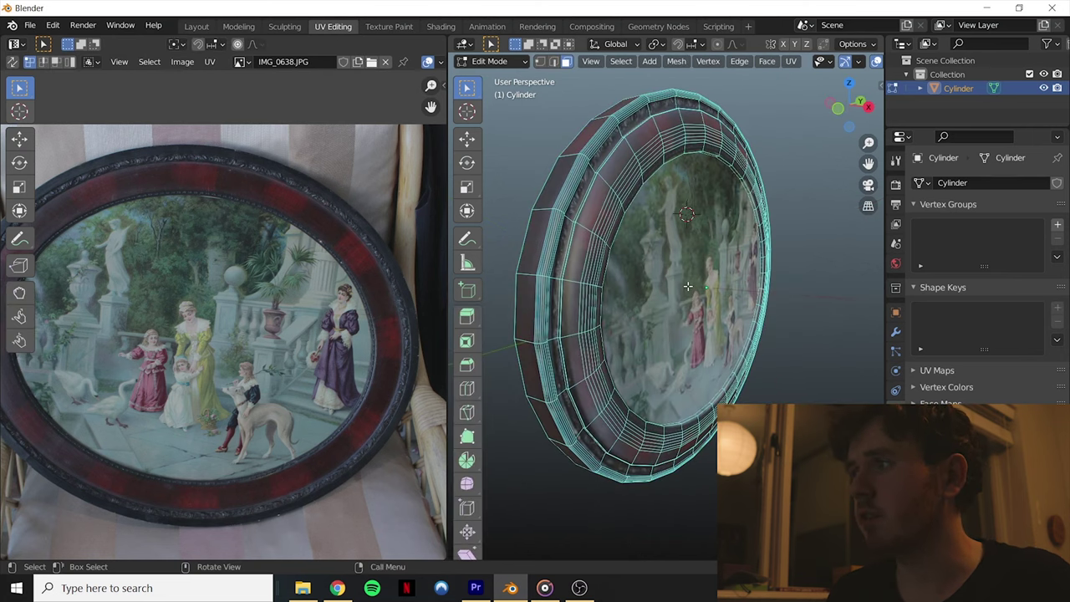
Step: In the Shading workspace, preview the frame material's Roughness at 0 and at 1
{"action": "left_click", "coordinate": [895, 262]}
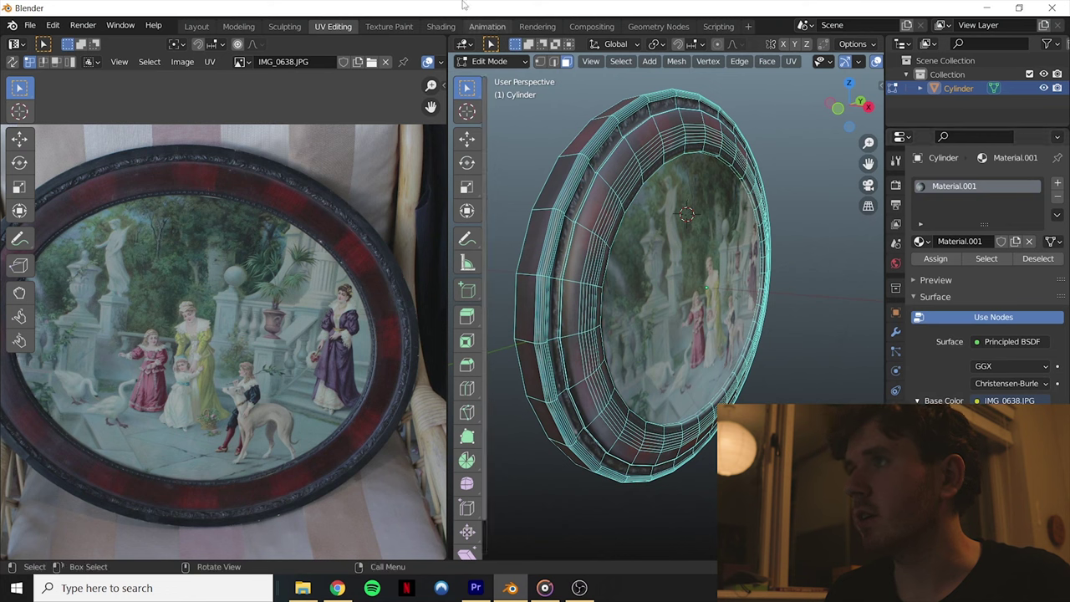
{"action": "left_click", "coordinate": [440, 26]}
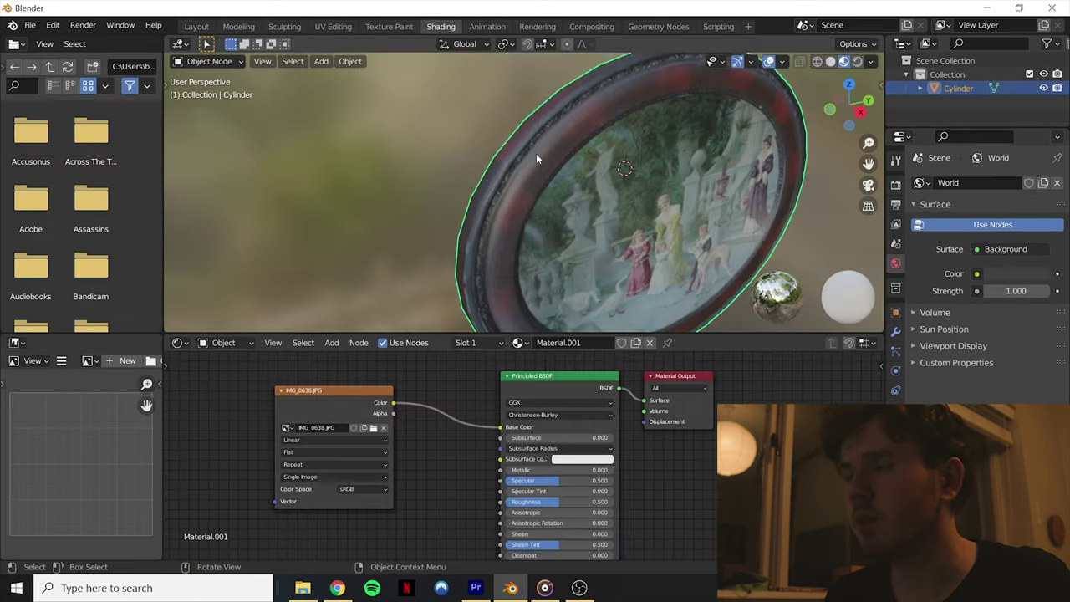
{"action": "scroll", "coordinate": [534, 148], "scroll_direction": "up", "scroll_amount": 3}
{"action": "middle_click_drag", "start_coordinate": [557, 143], "coordinate": [502, 117], "text": "shift"}
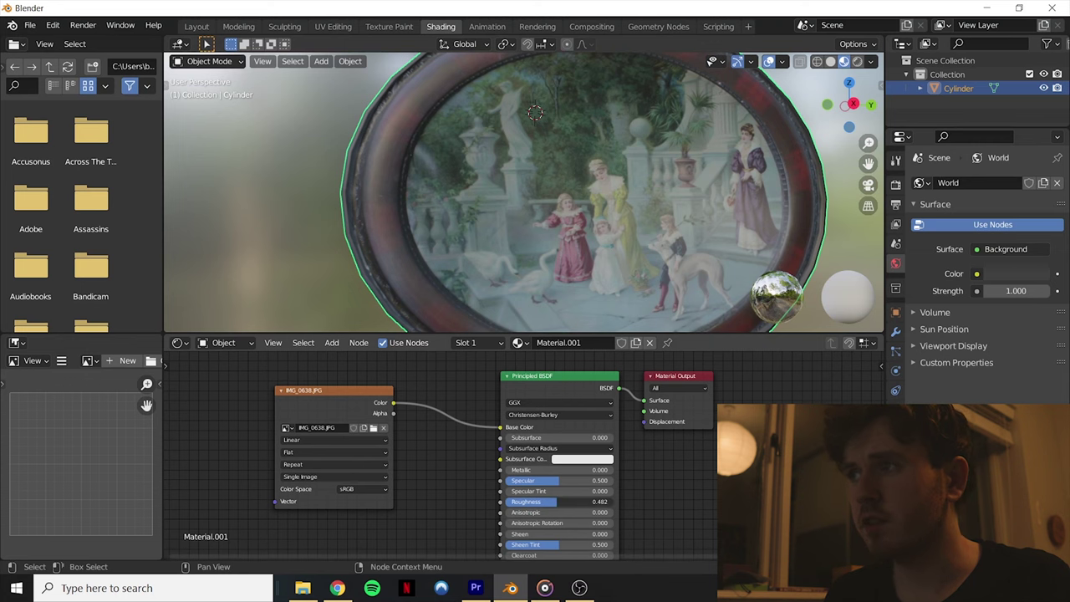
{"action": "left_click_drag", "start_coordinate": [556, 501], "coordinate": [509, 501]}
{"action": "mouse_move", "coordinate": [460, 168]}
{"action": "middle_mouse_down"}
{"action": "mouse_move", "coordinate": [517, 176]}
{"action": "mouse_move", "coordinate": [550, 149]}
{"action": "mouse_move", "coordinate": [556, 122]}
{"action": "mouse_move", "coordinate": [370, 137]}
{"action": "mouse_move", "coordinate": [470, 362]}
{"action": "middle_mouse_up"}
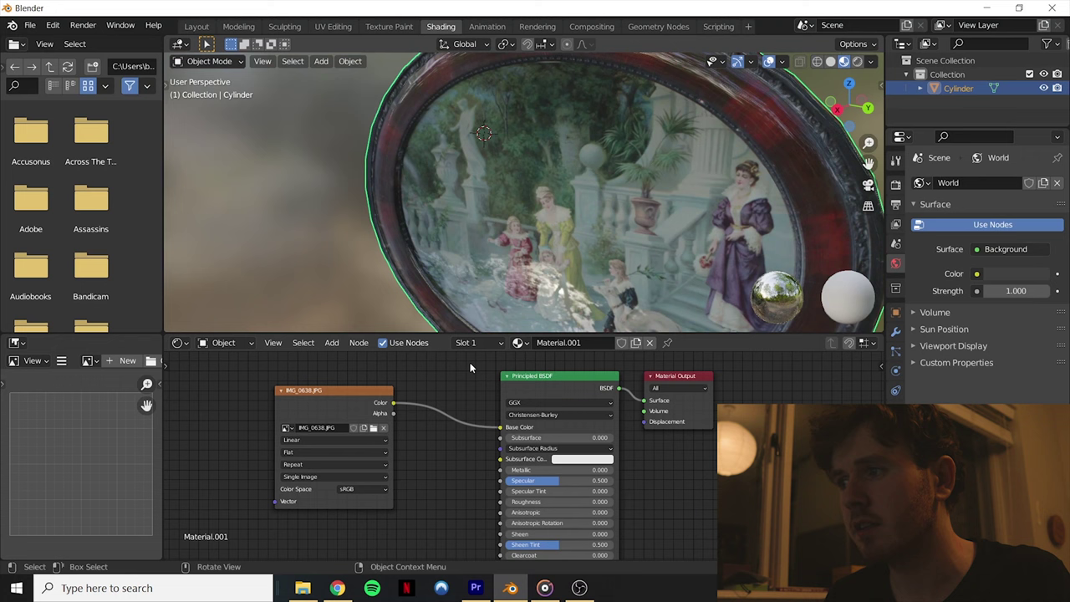
{"action": "left_click_drag", "start_coordinate": [556, 501], "coordinate": [610, 502]}
{"action": "middle_click_drag", "start_coordinate": [290, 85], "coordinate": [539, 167]}
Step: Set the material's Roughness to 0.5
{"action": "left_click", "coordinate": [564, 500]}
{"action": "key", "text": "BackSpace"}
{"action": "type", "text": "0.5"}
{"action": "key", "text": "Return"}
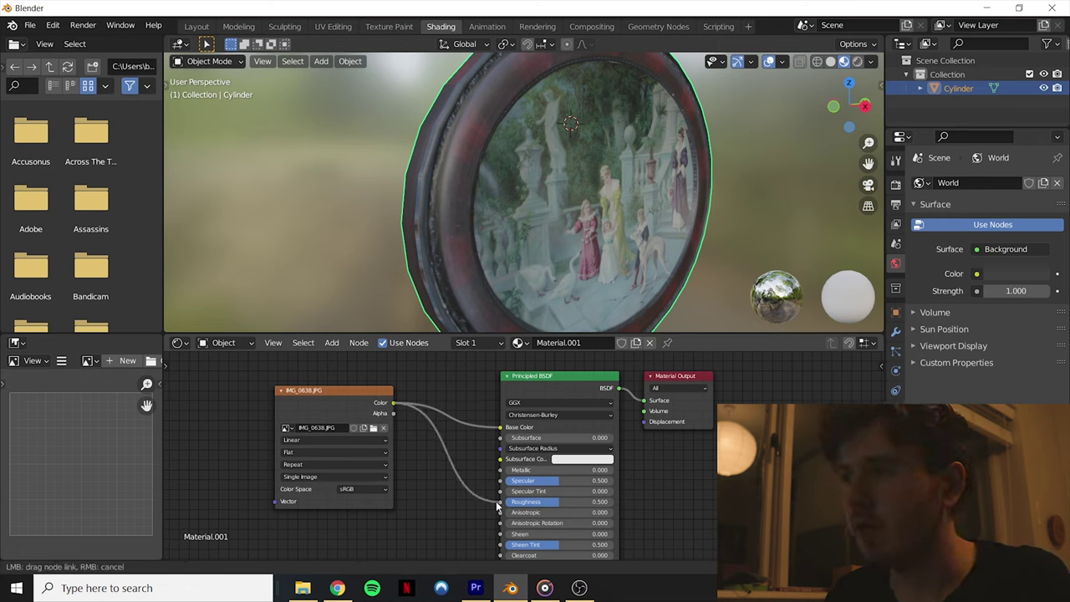
Step: Connect the image texture's Color output to the Principled BSDF Roughness
{"action": "left_click_drag", "start_coordinate": [497, 507], "coordinate": [500, 501]}
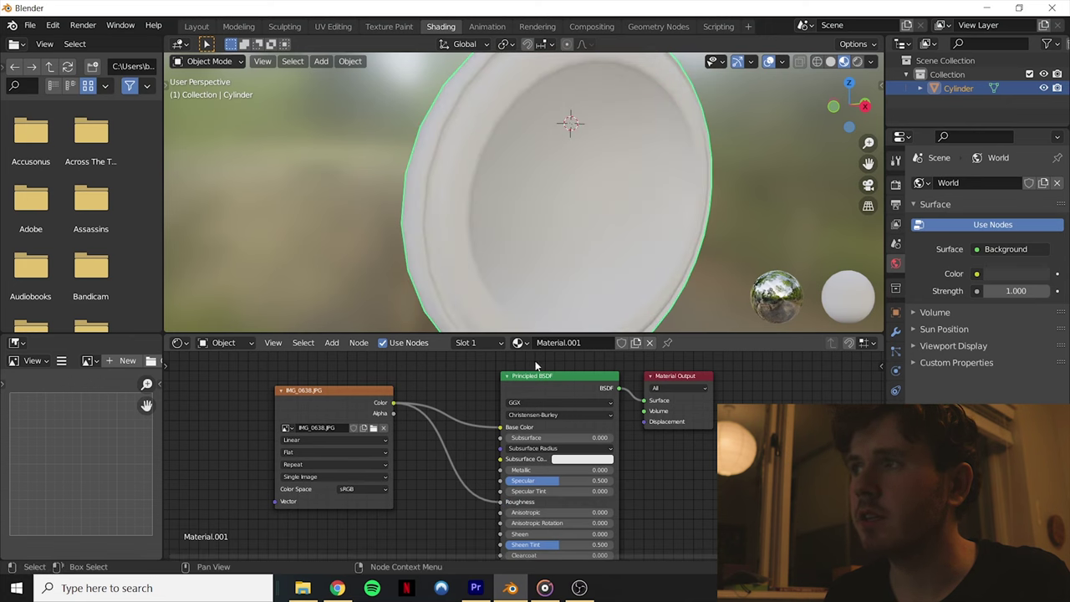
{"action": "mouse_move", "coordinate": [607, 198]}
{"action": "middle_mouse_down"}
{"action": "mouse_move", "coordinate": [582, 158]}
{"action": "mouse_move", "coordinate": [557, 155]}
{"action": "mouse_move", "coordinate": [479, 191]}
{"action": "mouse_move", "coordinate": [399, 196]}
{"action": "mouse_move", "coordinate": [420, 256]}
{"action": "mouse_move", "coordinate": [506, 270]}
{"action": "mouse_move", "coordinate": [576, 206]}
{"action": "mouse_move", "coordinate": [632, 175]}
{"action": "mouse_move", "coordinate": [507, 170]}
{"action": "mouse_move", "coordinate": [390, 239]}
{"action": "mouse_move", "coordinate": [476, 282]}
{"action": "mouse_move", "coordinate": [453, 240]}
{"action": "mouse_move", "coordinate": [469, 199]}
{"action": "mouse_move", "coordinate": [458, 257]}
{"action": "mouse_move", "coordinate": [410, 275]}
{"action": "mouse_move", "coordinate": [455, 149]}
{"action": "mouse_move", "coordinate": [491, 180]}
{"action": "mouse_move", "coordinate": [475, 154]}
{"action": "mouse_move", "coordinate": [489, 350]}
{"action": "middle_mouse_up"}
{"action": "scroll", "coordinate": [630, 175], "scroll_direction": "up", "scroll_amount": 5}
Step: Insert a ColorRamp into the image-to-Roughness link and move its white stop to 0.196
{"action": "key", "text": "shift+a"}
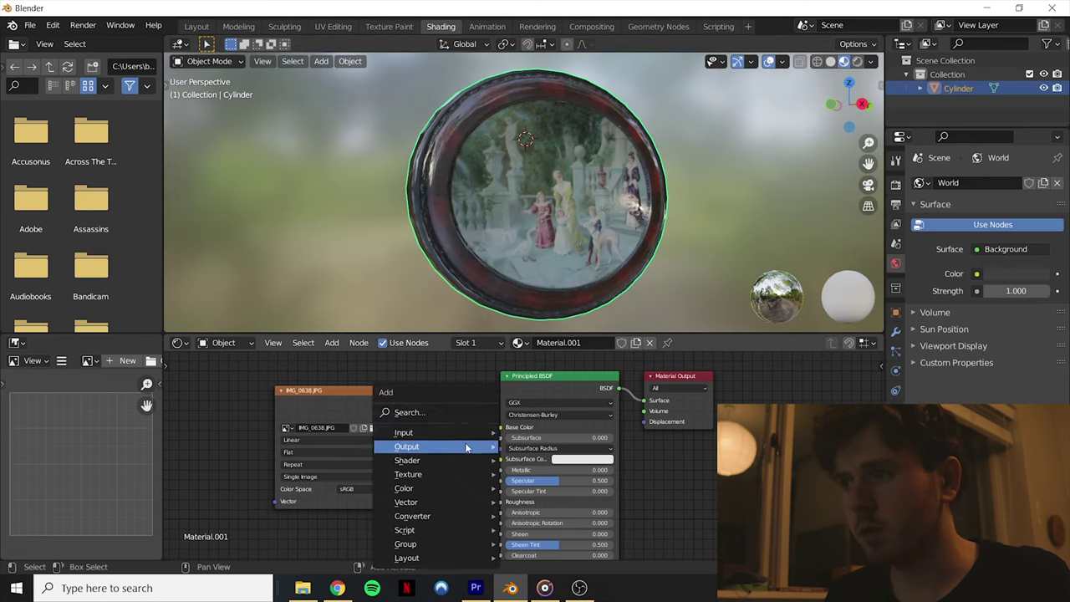
{"action": "mouse_move", "coordinate": [488, 431]}
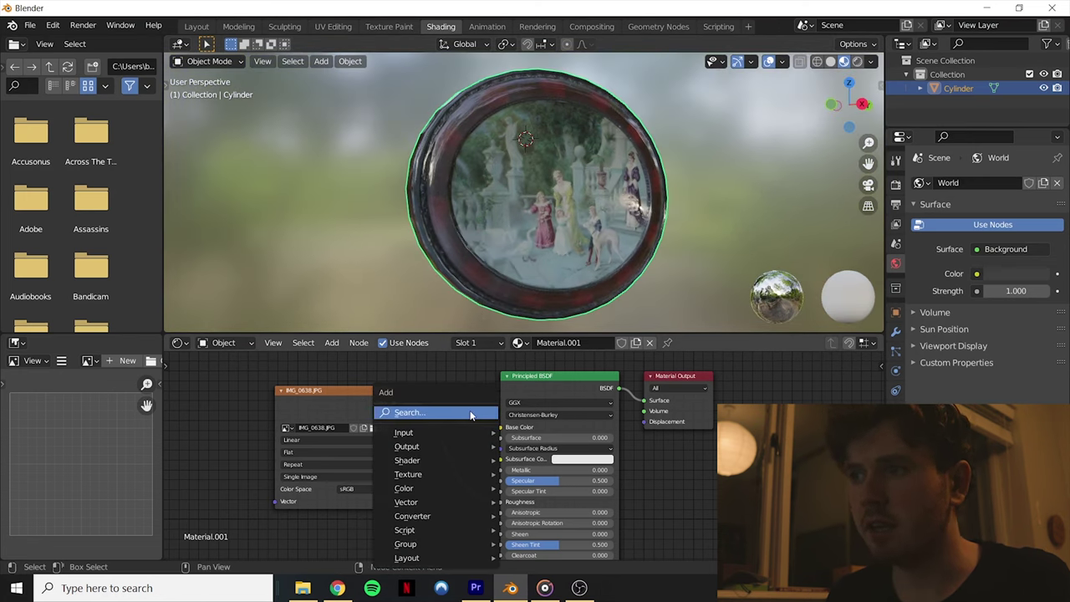
{"action": "left_click", "coordinate": [470, 413]}
{"action": "type", "text": "color"}
{"action": "key", "text": "Return"}
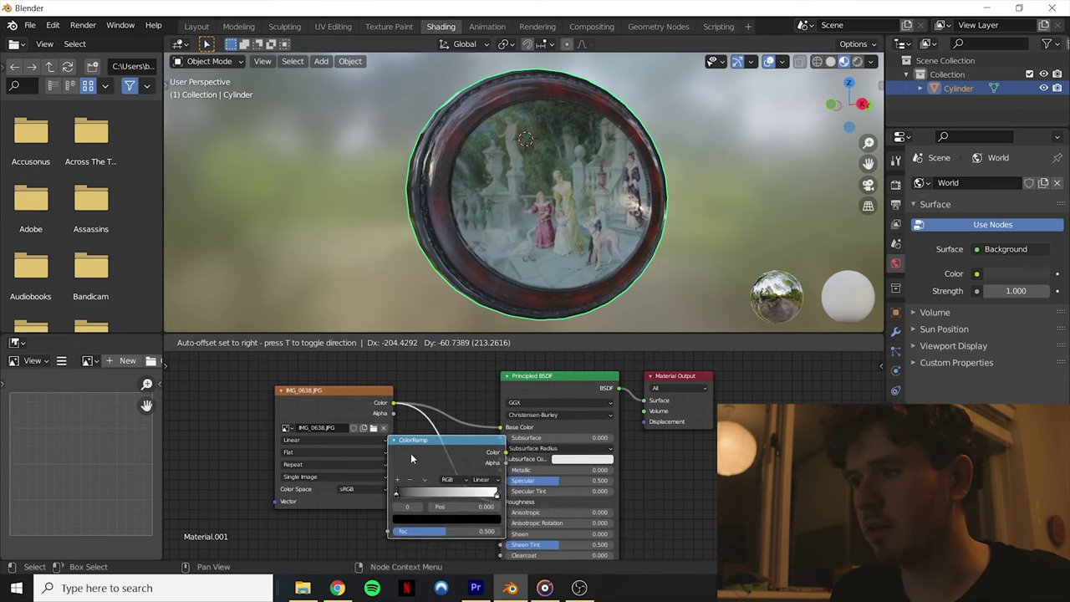
{"action": "left_click", "coordinate": [412, 458]}
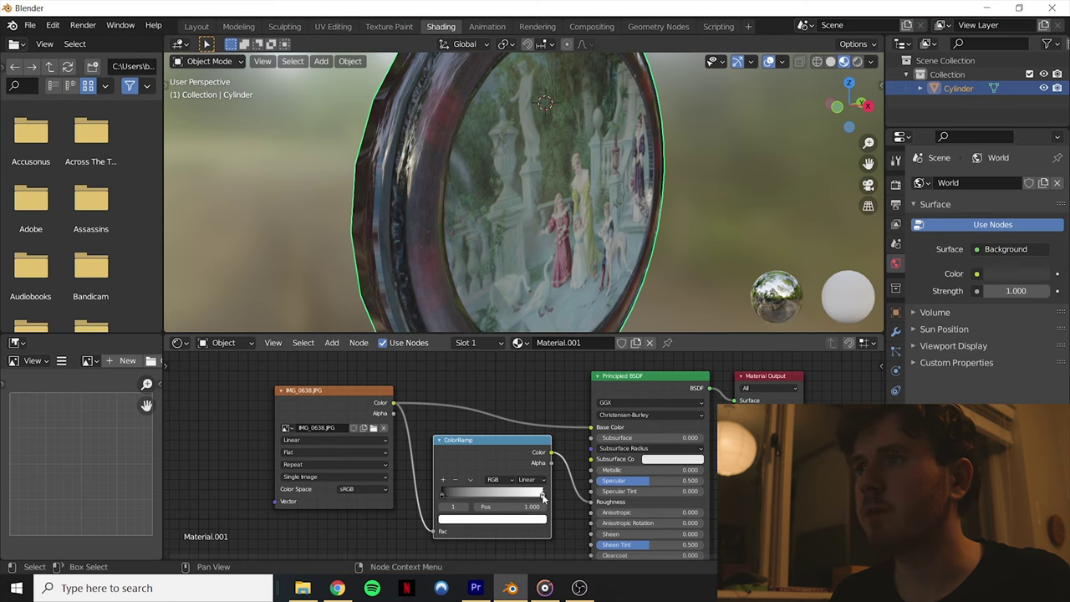
{"action": "mouse_move", "coordinate": [463, 529]}
{"action": "left_mouse_down"}
{"action": "mouse_move", "coordinate": [438, 533]}
{"action": "mouse_move", "coordinate": [456, 532]}
{"action": "left_mouse_up"}
{"action": "mouse_move", "coordinate": [679, 157]}
{"action": "middle_mouse_down"}
{"action": "mouse_move", "coordinate": [564, 174]}
{"action": "mouse_move", "coordinate": [574, 164]}
{"action": "mouse_move", "coordinate": [510, 206]}
{"action": "mouse_move", "coordinate": [546, 201]}
{"action": "mouse_move", "coordinate": [508, 197]}
{"action": "mouse_move", "coordinate": [543, 204]}
{"action": "mouse_move", "coordinate": [480, 201]}
{"action": "mouse_move", "coordinate": [530, 184]}
{"action": "mouse_move", "coordinate": [525, 192]}
{"action": "mouse_move", "coordinate": [613, 222]}
{"action": "mouse_move", "coordinate": [529, 252]}
{"action": "mouse_move", "coordinate": [550, 235]}
{"action": "middle_mouse_up"}
{"action": "scroll", "coordinate": [574, 164], "scroll_direction": "up", "scroll_amount": 6}
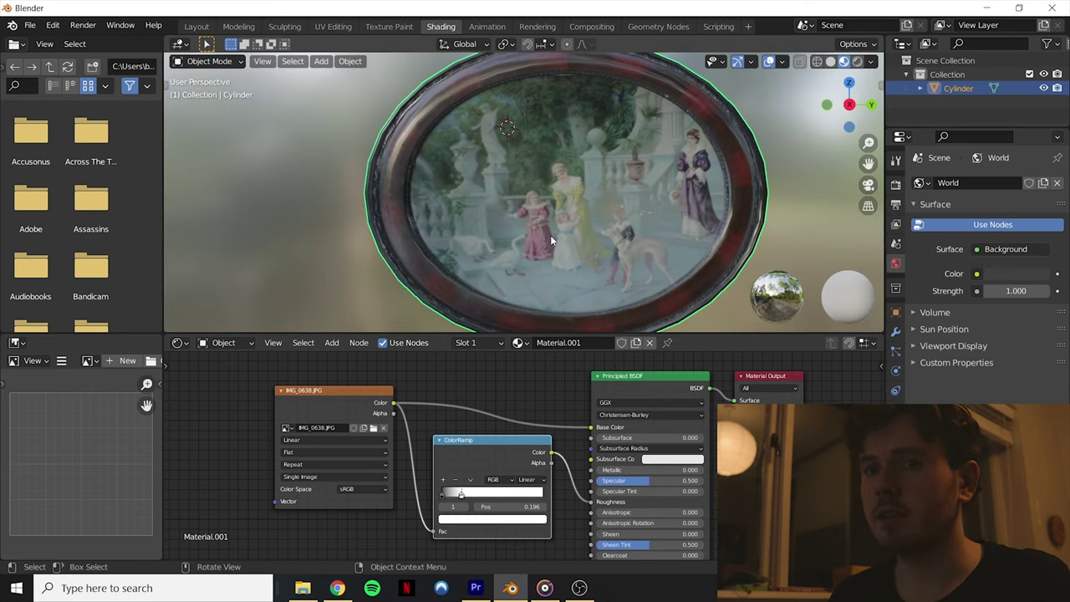
Step: Select the outer ring faces and assign them to a new second material slot
{"action": "key", "text": "Tab"}
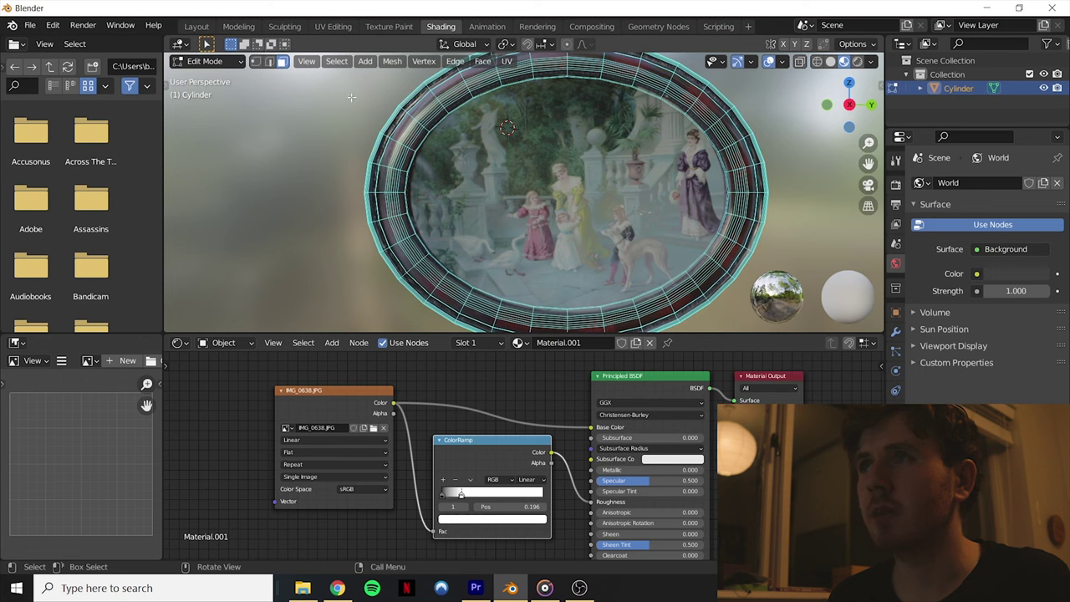
{"action": "left_click", "coordinate": [895, 311]}
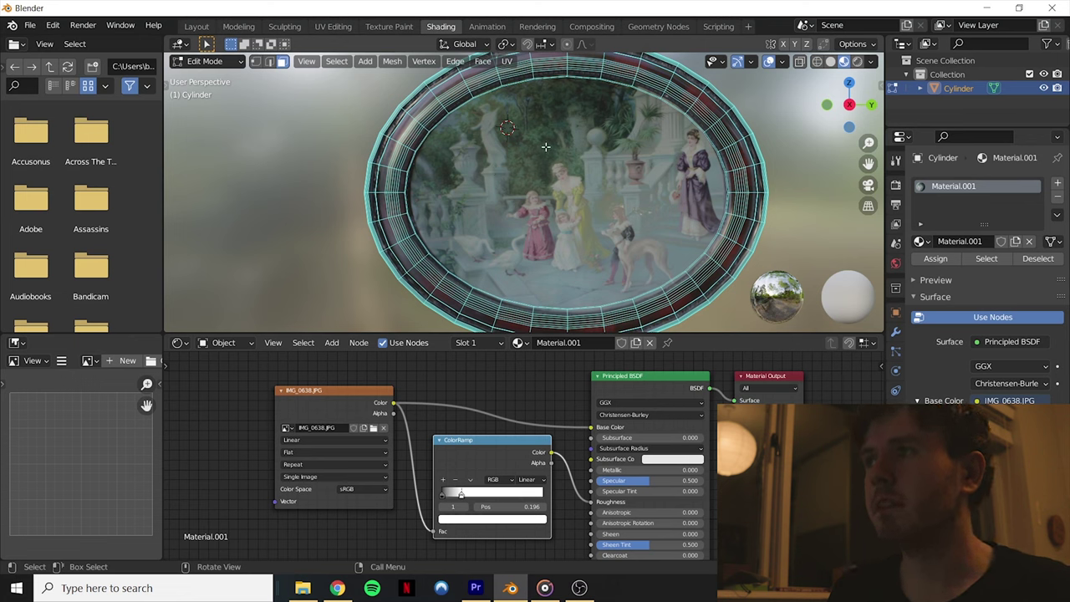
{"action": "left_click", "coordinate": [511, 178]}
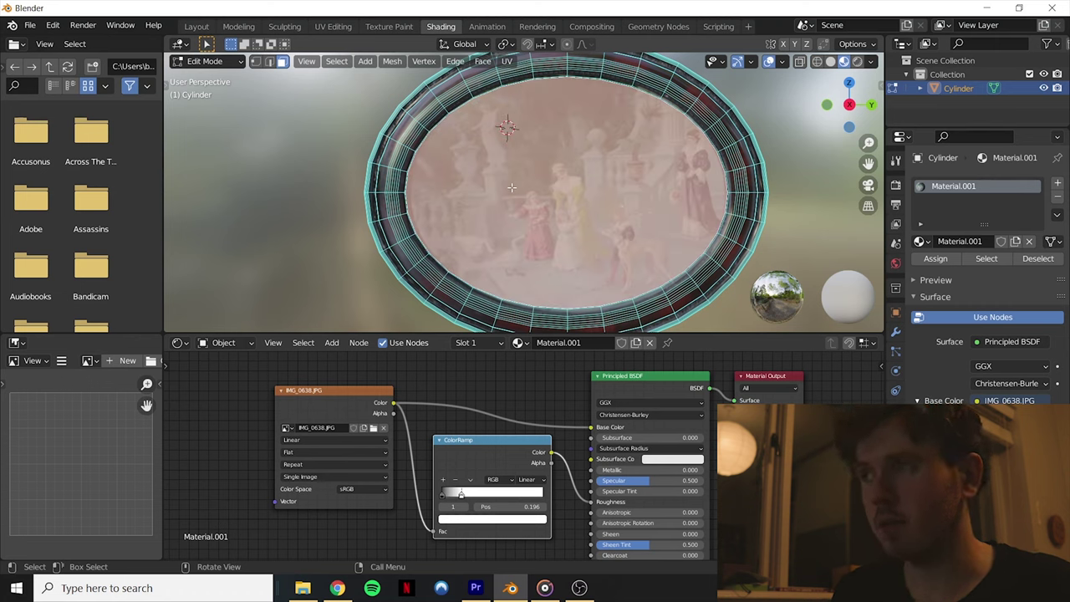
{"action": "key", "text": "ctrl+i"}
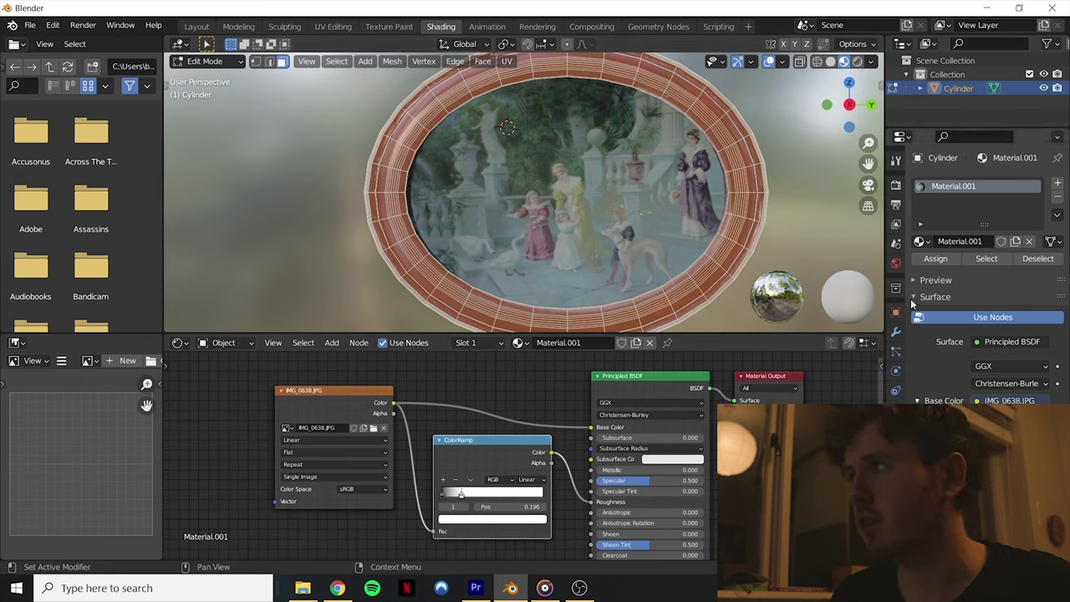
{"action": "left_click", "coordinate": [1057, 186]}
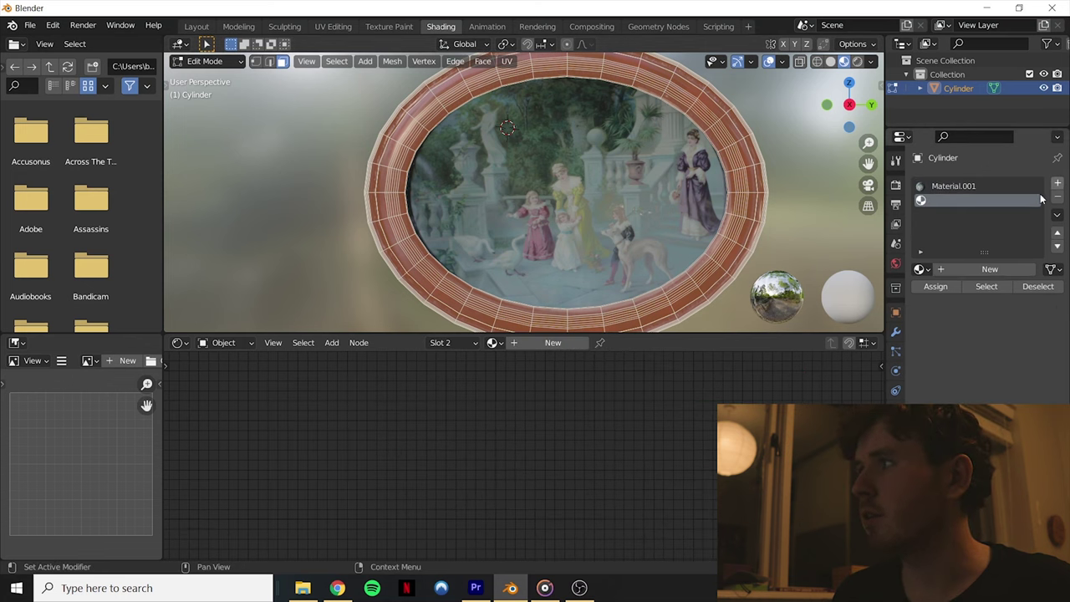
{"action": "left_click", "coordinate": [926, 288]}
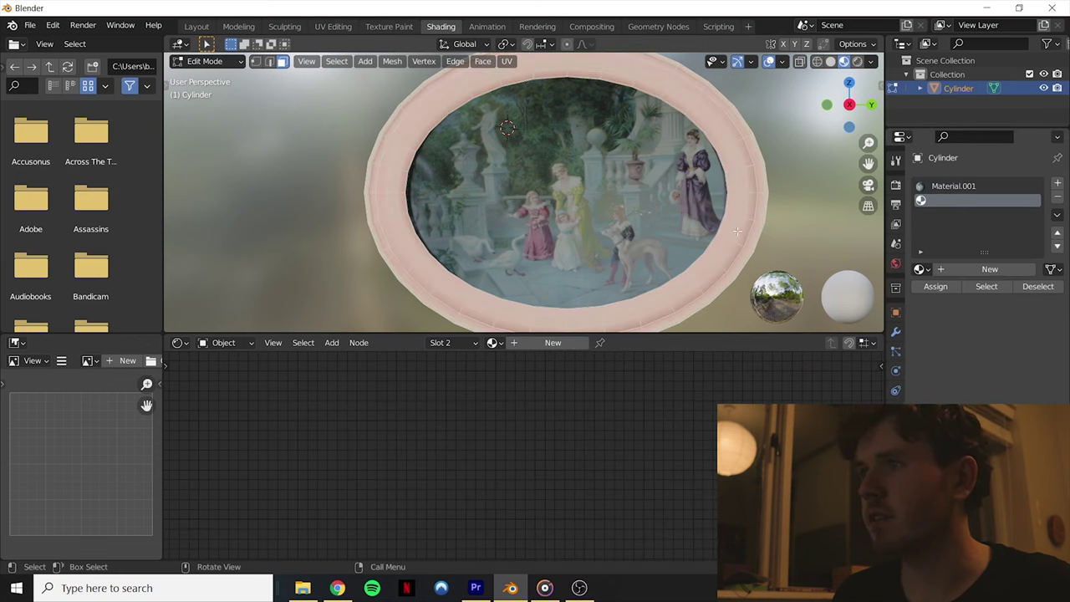
Step: Create Material.002 and replace its default nodes with Material.001's image, ColorRamp and BSDF setup
{"action": "left_click", "coordinate": [953, 186]}
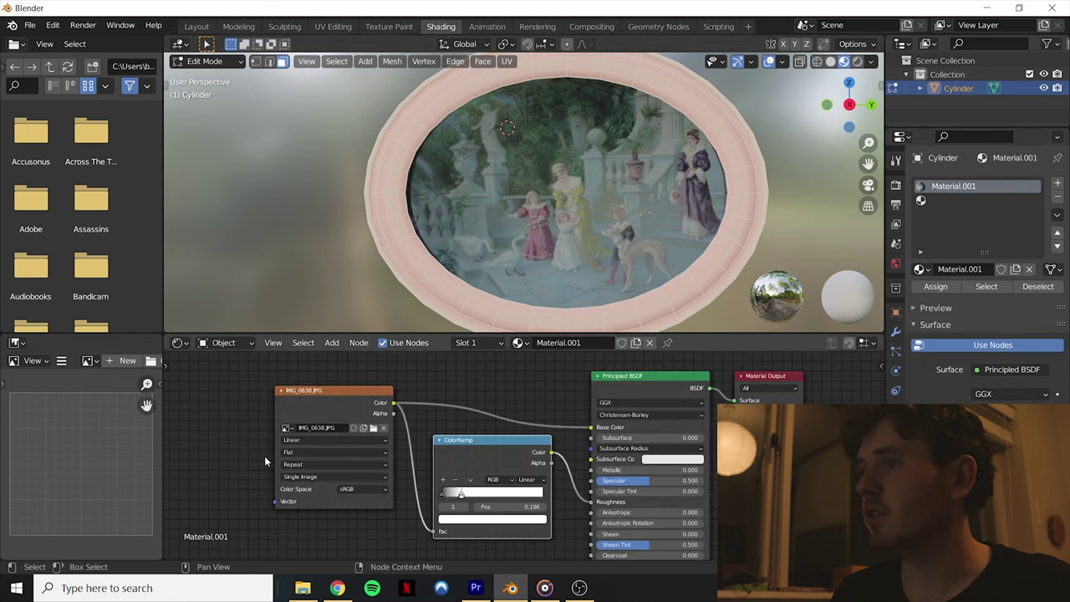
{"action": "scroll", "coordinate": [264, 455], "scroll_direction": "down", "scroll_amount": 2}
{"action": "left_click_drag", "start_coordinate": [330, 382], "coordinate": [702, 445]}
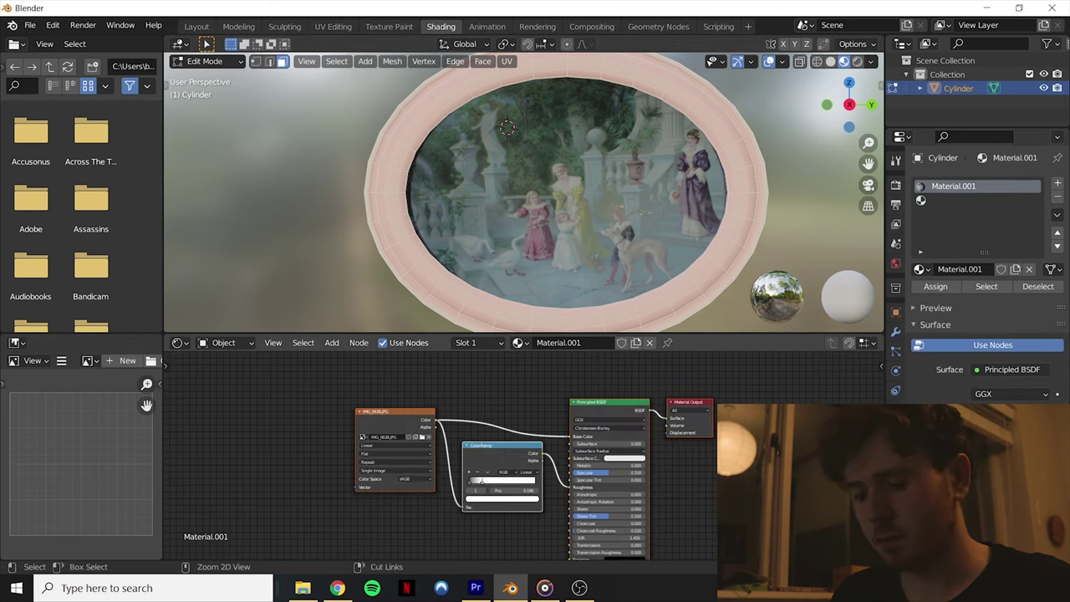
{"action": "left_click", "coordinate": [967, 203]}
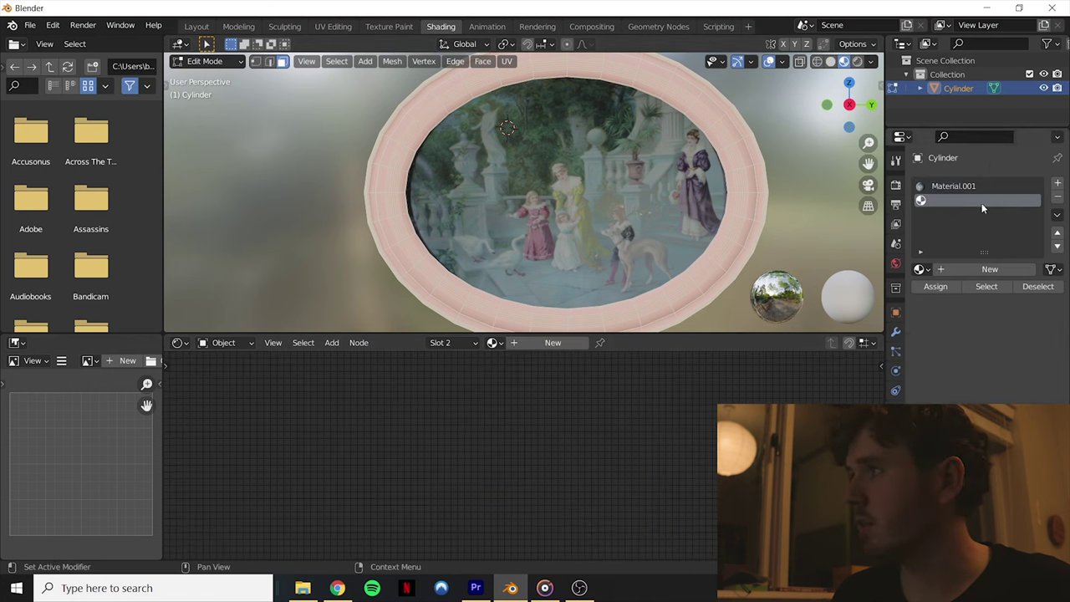
{"action": "left_click", "coordinate": [525, 343]}
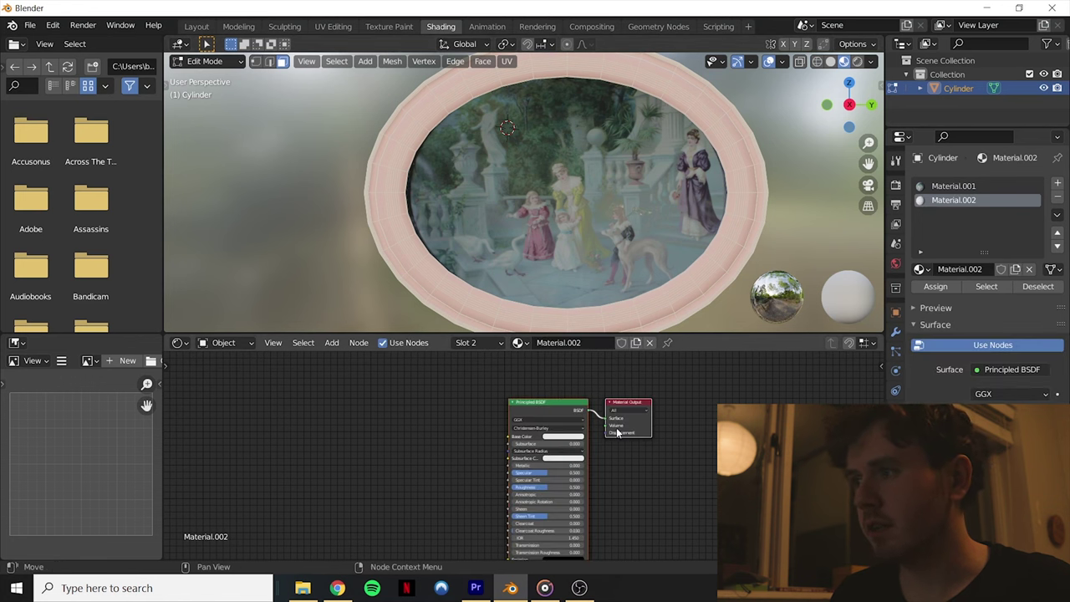
{"action": "key", "text": "a"}
{"action": "key", "text": "x"}
{"action": "key", "text": "ctrl+v"}
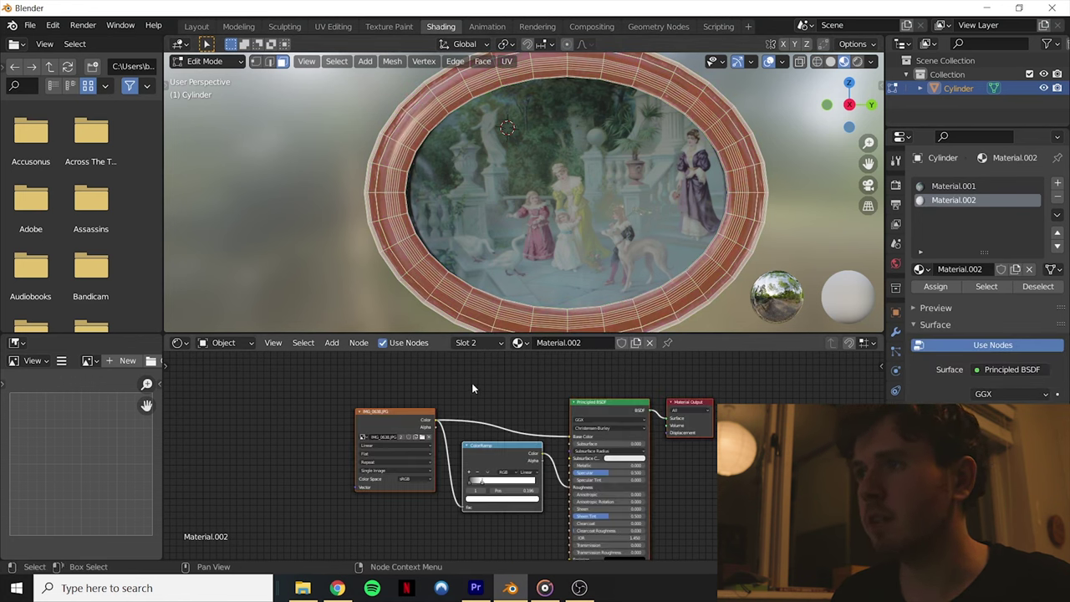
Step: Return to Object Mode and shift Material.002's ColorRamp stop to position 0.091
{"action": "key", "text": "Tab"}
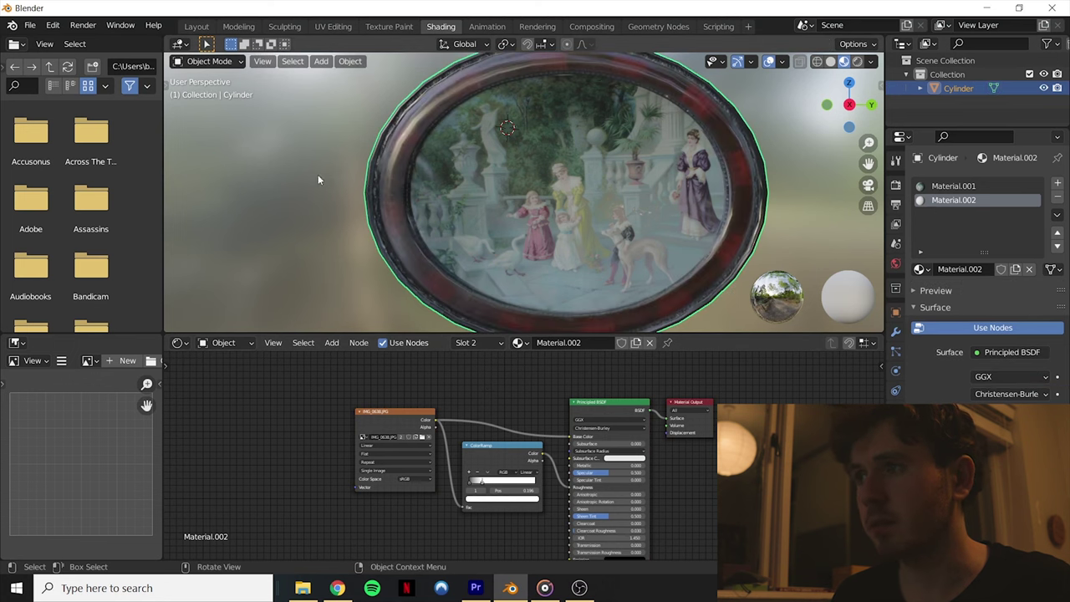
{"action": "scroll", "coordinate": [446, 198], "scroll_direction": "up", "scroll_amount": 4}
{"action": "middle_click_drag", "start_coordinate": [446, 198], "coordinate": [471, 220]}
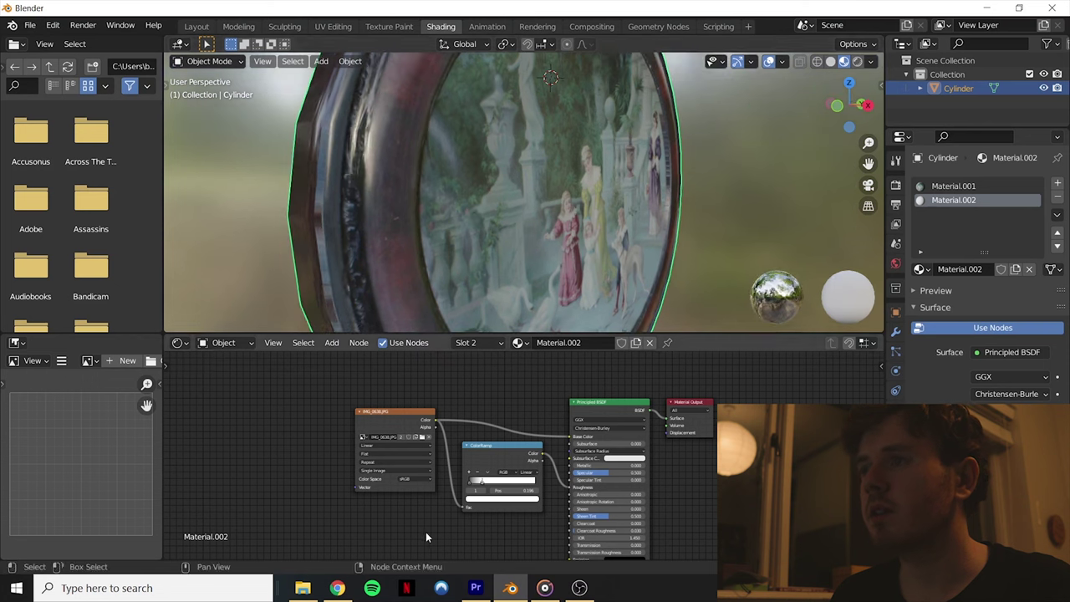
{"action": "scroll", "coordinate": [468, 493], "scroll_direction": "up", "scroll_amount": 3}
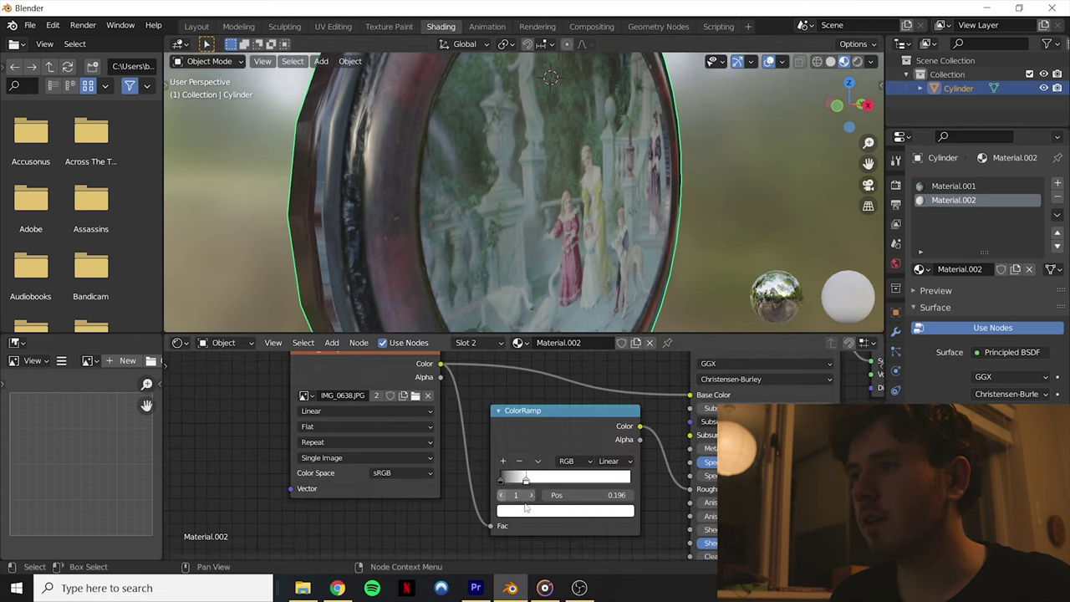
{"action": "left_click_drag", "start_coordinate": [520, 490], "coordinate": [512, 511]}
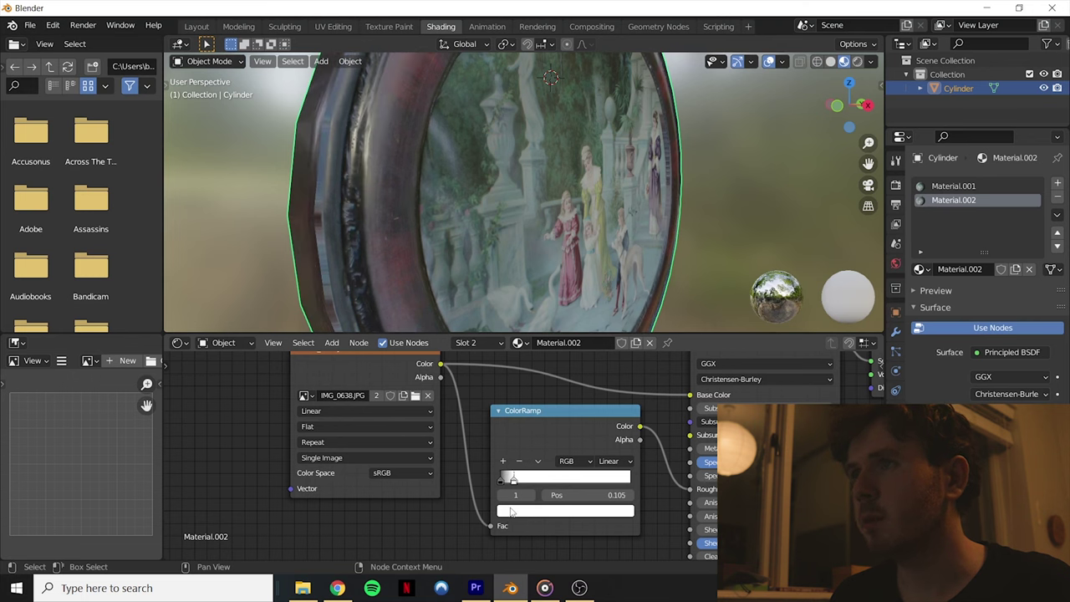
Step: Orbit and zoom toward the painted face, toggling the viewport overlays off and back on
{"action": "mouse_move", "coordinate": [437, 262]}
{"action": "middle_mouse_down"}
{"action": "mouse_move", "coordinate": [387, 247]}
{"action": "mouse_move", "coordinate": [500, 276]}
{"action": "mouse_move", "coordinate": [450, 261]}
{"action": "mouse_move", "coordinate": [449, 246]}
{"action": "mouse_move", "coordinate": [509, 295]}
{"action": "mouse_move", "coordinate": [532, 284]}
{"action": "mouse_move", "coordinate": [470, 278]}
{"action": "mouse_move", "coordinate": [550, 272]}
{"action": "mouse_move", "coordinate": [545, 279]}
{"action": "mouse_move", "coordinate": [555, 260]}
{"action": "mouse_move", "coordinate": [477, 268]}
{"action": "mouse_move", "coordinate": [484, 285]}
{"action": "mouse_move", "coordinate": [513, 277]}
{"action": "middle_mouse_up"}
{"action": "scroll", "coordinate": [370, 292], "scroll_direction": "down", "scroll_amount": 4}
{"action": "left_click", "coordinate": [769, 62]}
{"action": "left_click", "coordinate": [769, 63]}
{"action": "middle_click_drag", "start_coordinate": [421, 239], "coordinate": [337, 242]}
{"action": "scroll", "coordinate": [359, 232], "scroll_direction": "up", "scroll_amount": 4}
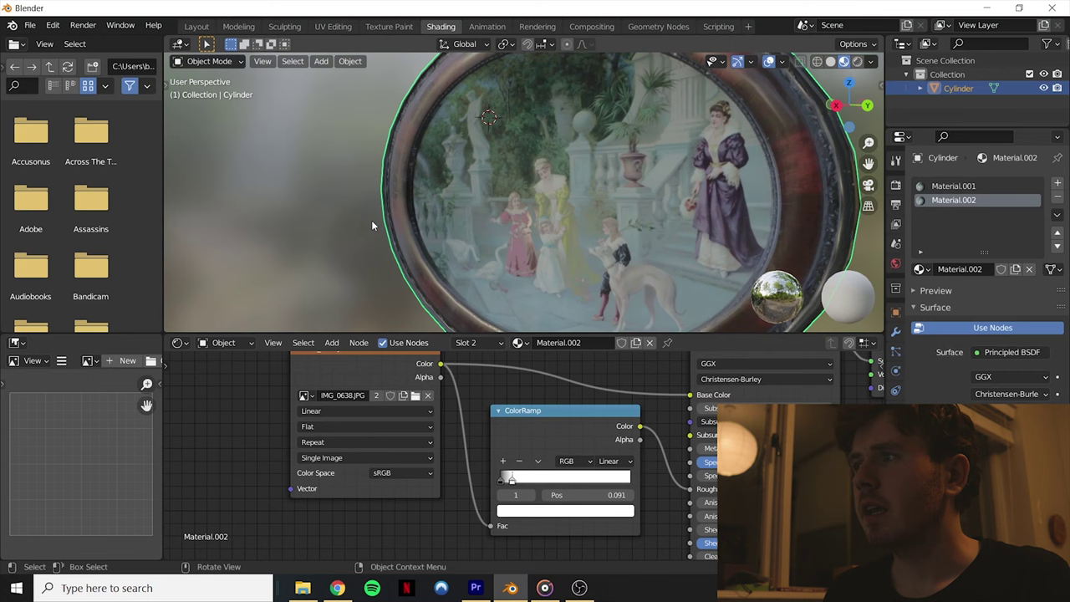
{"action": "mouse_move", "coordinate": [388, 216]}
{"action": "middle_mouse_down"}
{"action": "mouse_move", "coordinate": [435, 194]}
{"action": "mouse_move", "coordinate": [339, 233]}
{"action": "mouse_move", "coordinate": [499, 184]}
{"action": "mouse_move", "coordinate": [458, 194]}
{"action": "middle_mouse_up"}
{"action": "scroll", "coordinate": [391, 216], "scroll_direction": "up", "scroll_amount": 5}
Step: Select the cylinder frame and orbit in close on its painted face
{"action": "left_click", "coordinate": [458, 194]}
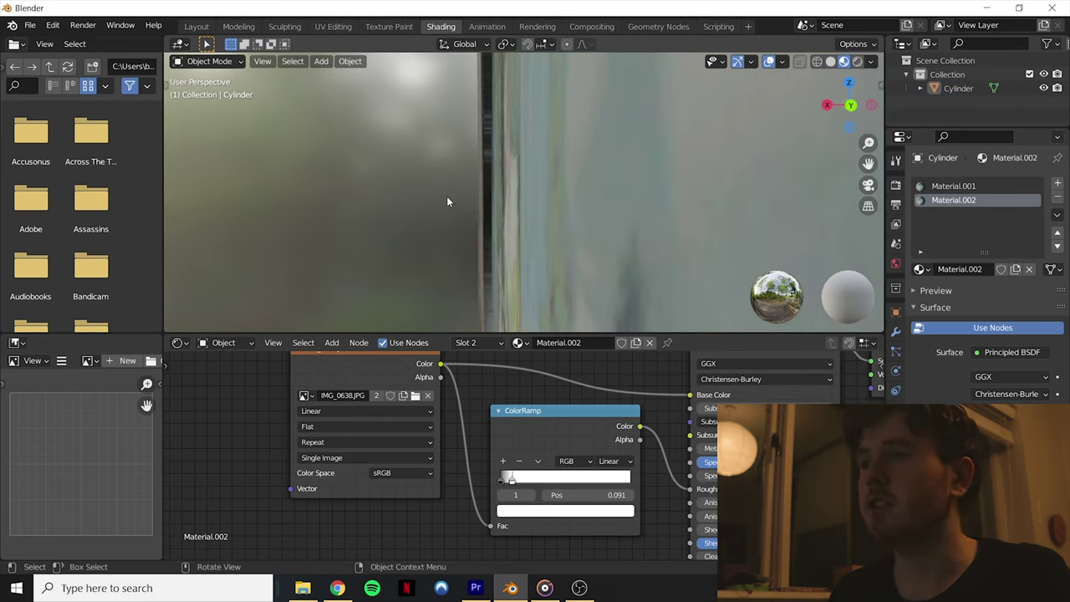
{"action": "scroll", "coordinate": [505, 182], "scroll_direction": "down", "scroll_amount": 3}
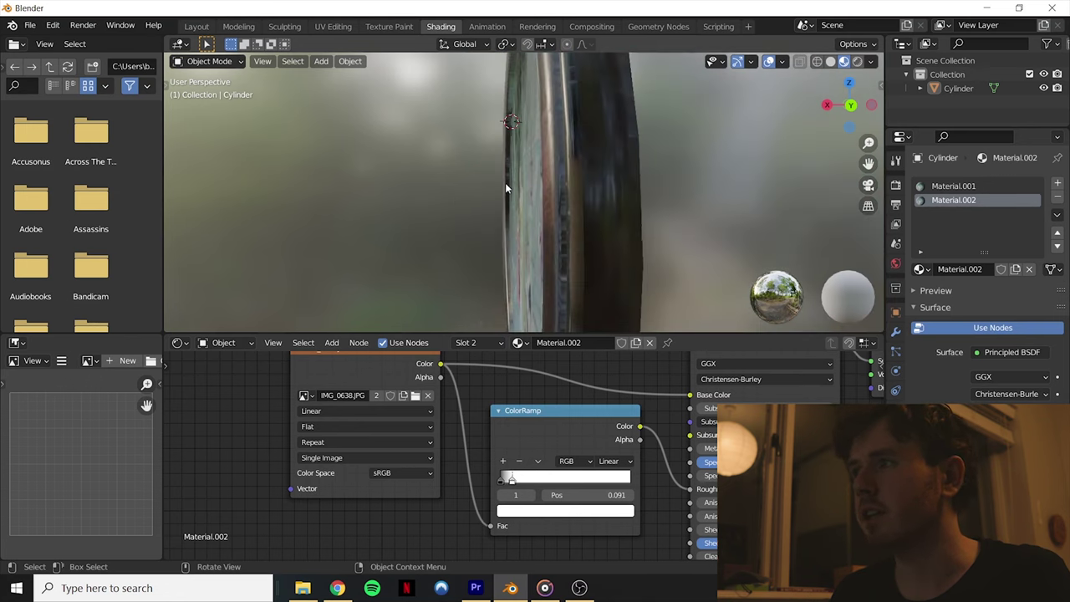
{"action": "left_click", "coordinate": [566, 143]}
{"action": "mouse_move", "coordinate": [574, 146]}
{"action": "middle_mouse_down"}
{"action": "mouse_move", "coordinate": [647, 160]}
{"action": "mouse_move", "coordinate": [662, 183]}
{"action": "mouse_move", "coordinate": [612, 214]}
{"action": "mouse_move", "coordinate": [645, 219]}
{"action": "mouse_move", "coordinate": [780, 153]}
{"action": "mouse_move", "coordinate": [828, 149]}
{"action": "middle_mouse_up"}
{"action": "scroll", "coordinate": [572, 155], "scroll_direction": "up", "scroll_amount": 5}
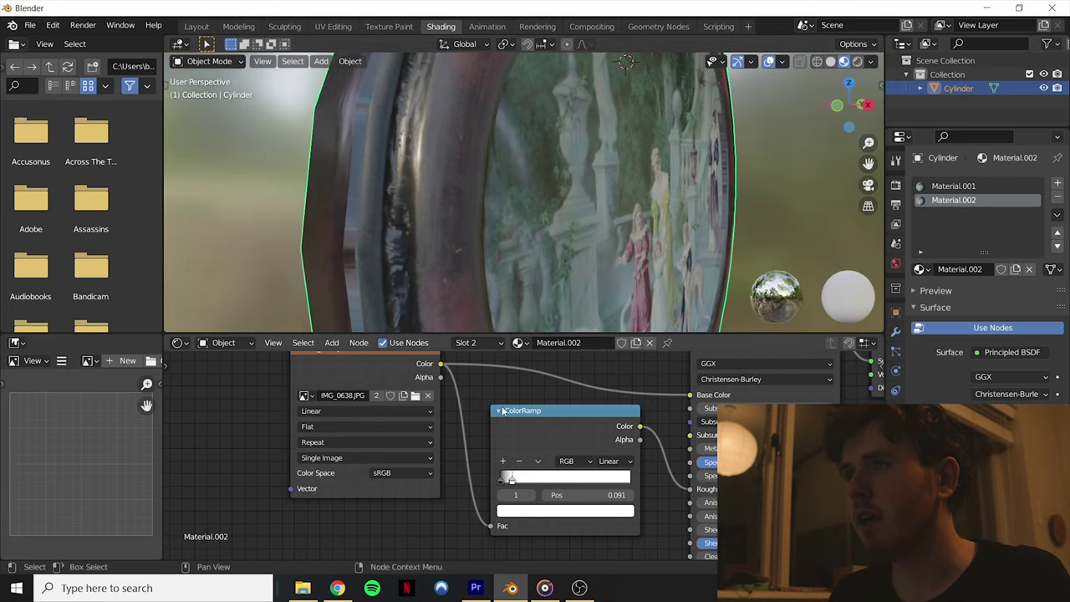
Step: Connect Material.002's Image Texture Color output to the Principled BSDF Normal input
{"action": "left_click", "coordinate": [951, 186]}
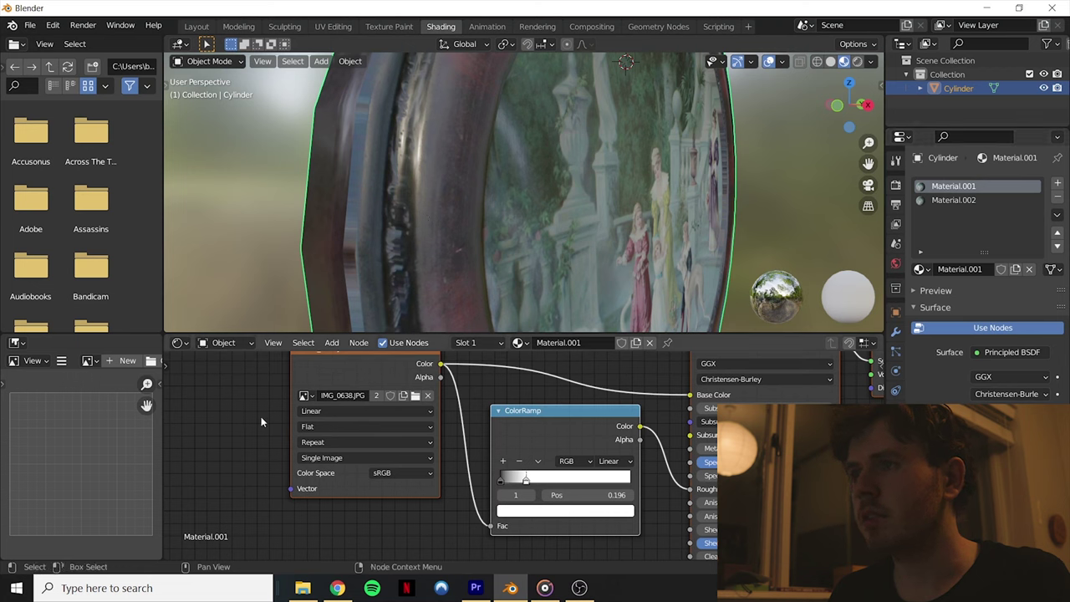
{"action": "scroll", "coordinate": [260, 416], "scroll_direction": "down", "scroll_amount": 4}
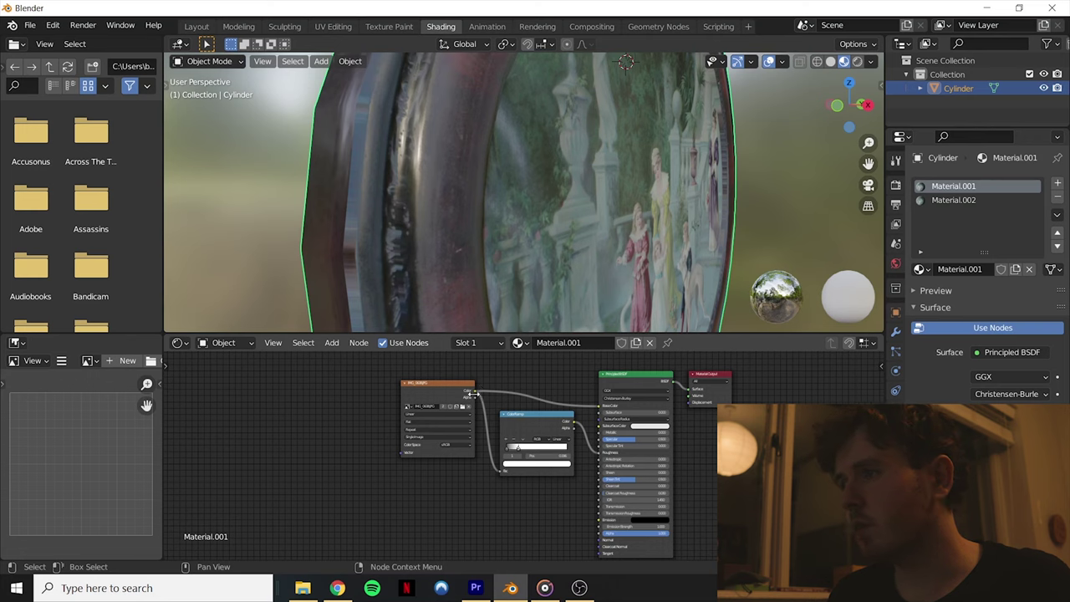
{"action": "left_click_drag", "start_coordinate": [474, 392], "coordinate": [485, 415]}
{"action": "key", "text": "ctrl+z"}
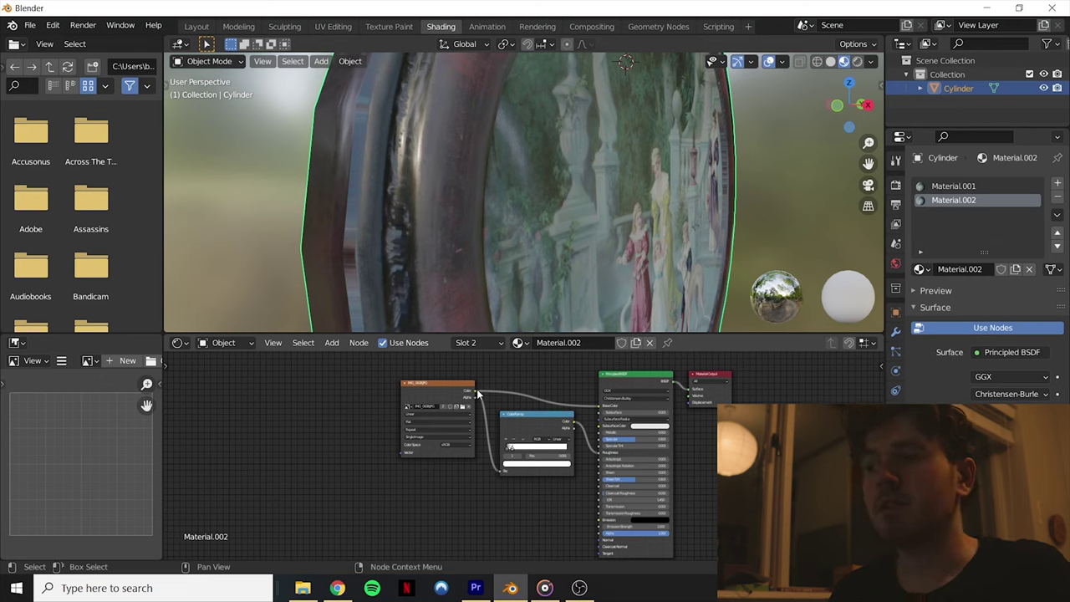
{"action": "left_click_drag", "start_coordinate": [475, 395], "coordinate": [602, 548]}
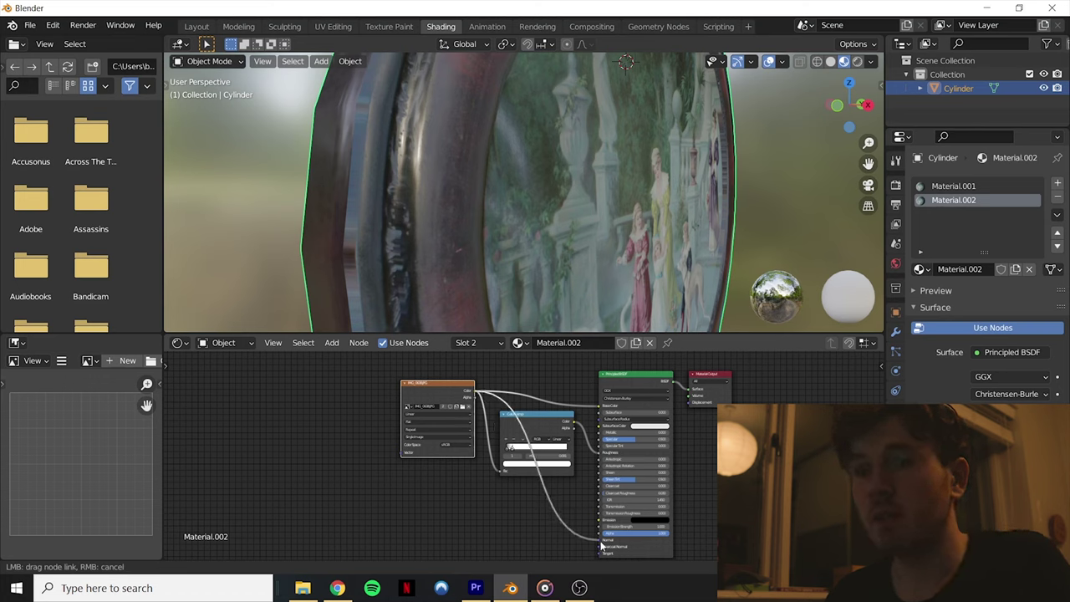
{"action": "left_click_drag", "start_coordinate": [602, 544], "coordinate": [602, 545]}
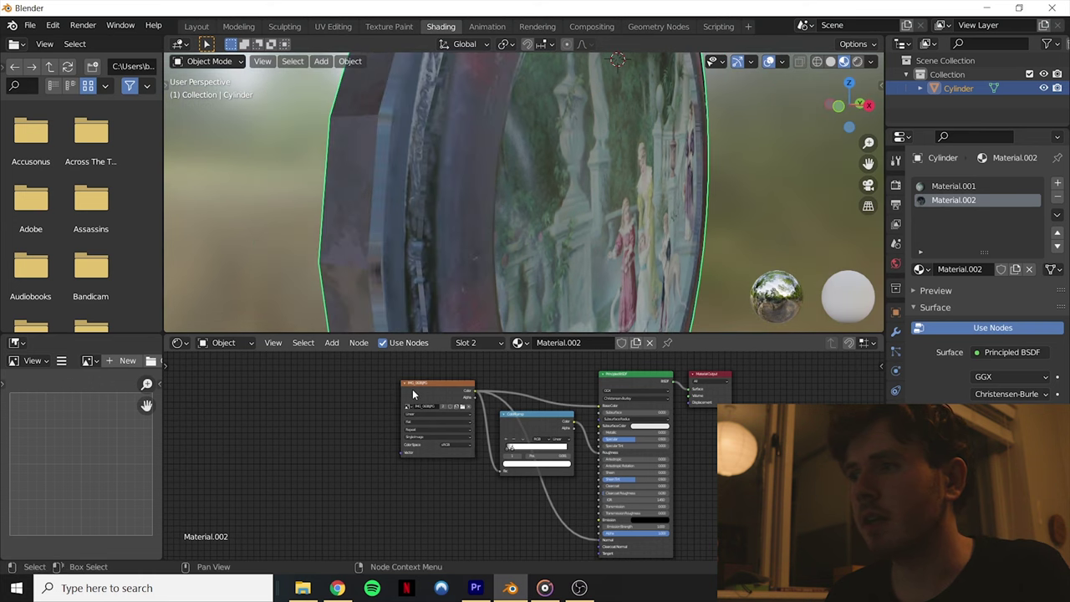
Step: Move the ColorRamp aside and drop a Bump node onto the image-to-Normal link
{"action": "left_click", "coordinate": [542, 410]}
{"action": "left_click_drag", "start_coordinate": [541, 409], "coordinate": [538, 320]}
{"action": "key", "text": "shift+a"}
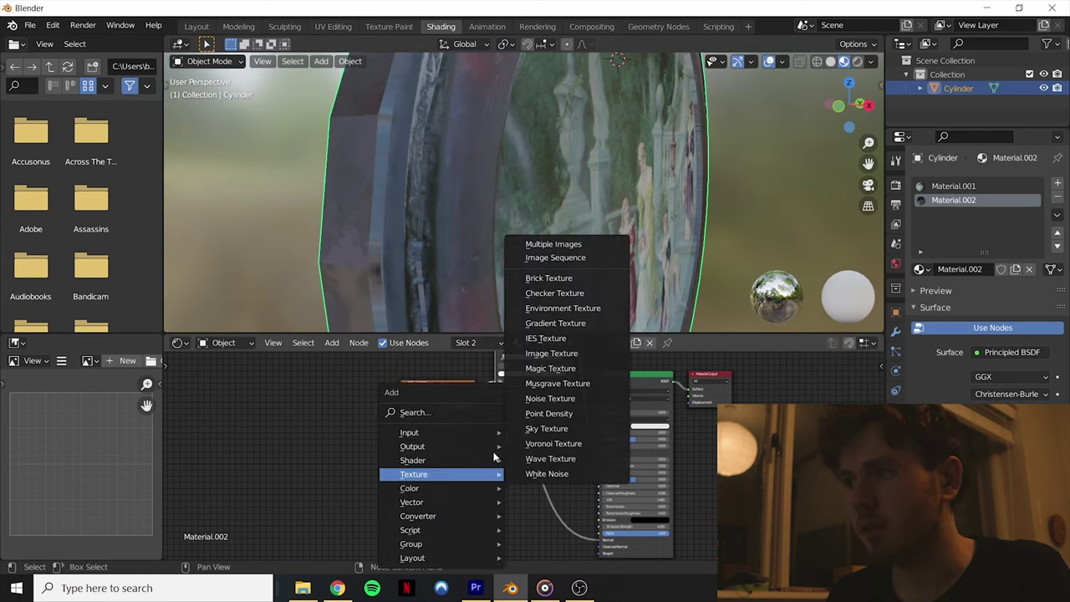
{"action": "key", "text": "Escape"}
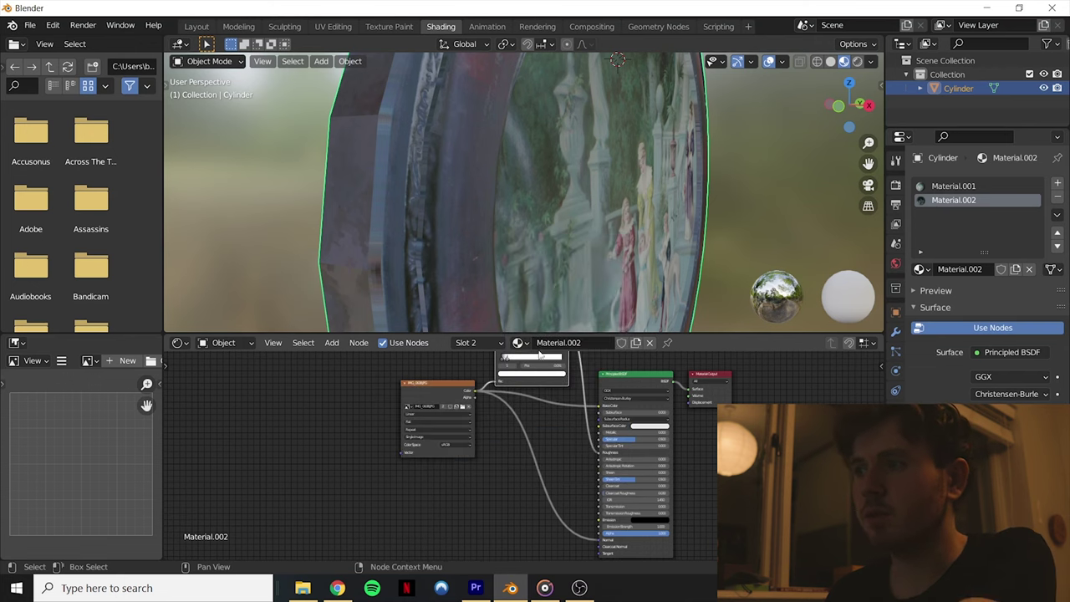
{"action": "key", "text": "shift+a"}
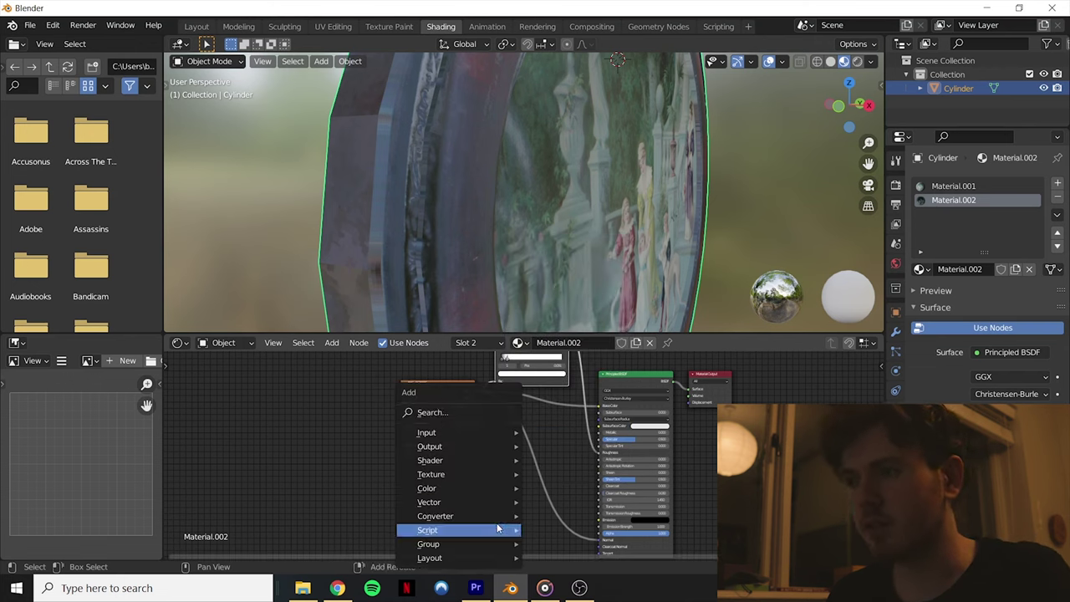
{"action": "left_click", "coordinate": [441, 413]}
{"action": "type", "text": "bump"}
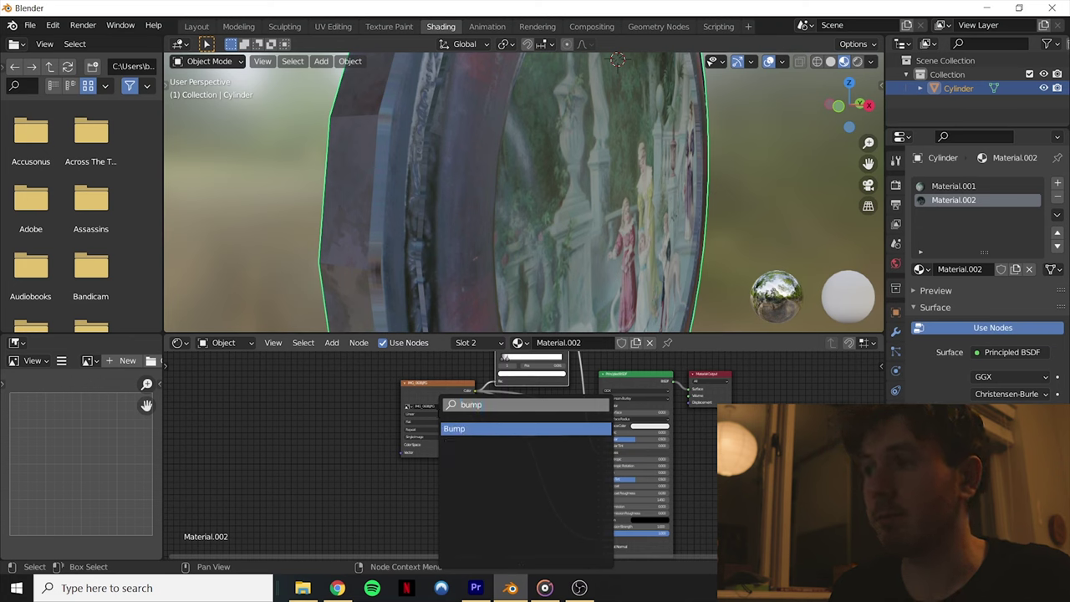
{"action": "key", "text": "Return"}
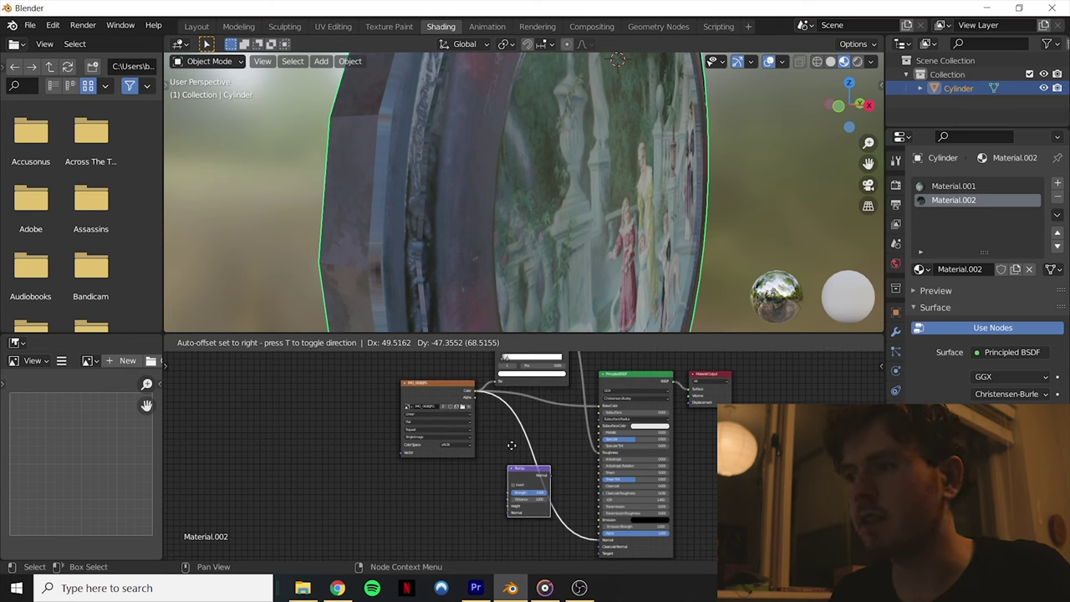
{"action": "left_click", "coordinate": [524, 438]}
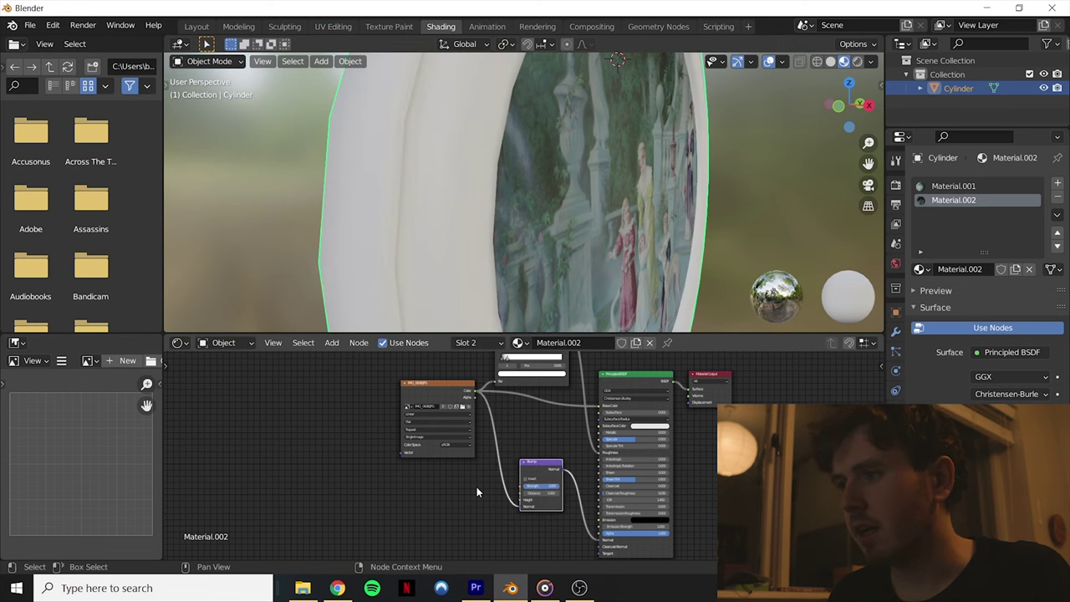
Step: Route the image colour into the Bump node's Height input and inspect the bumpy rim
{"action": "scroll", "coordinate": [516, 505], "scroll_direction": "up", "scroll_amount": 5}
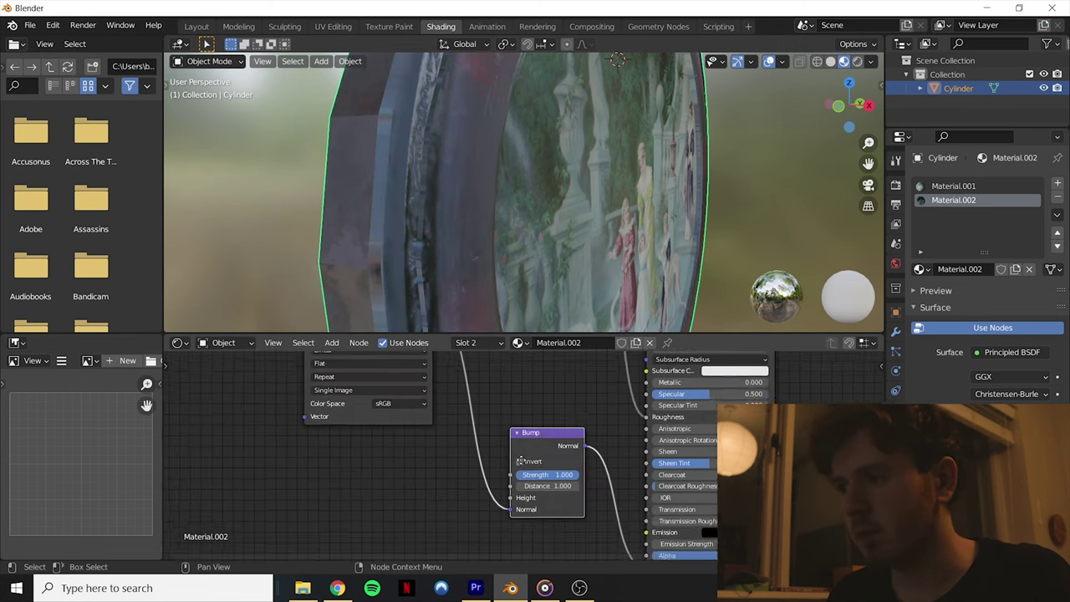
{"action": "left_click_drag", "start_coordinate": [506, 532], "coordinate": [507, 514]}
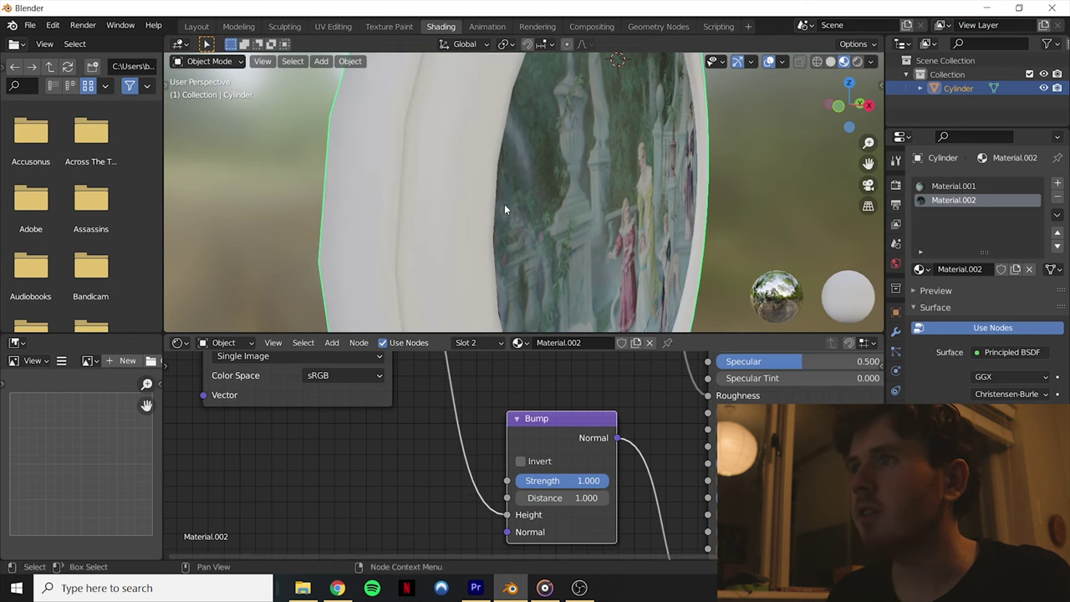
{"action": "mouse_move", "coordinate": [487, 182]}
{"action": "middle_mouse_down"}
{"action": "mouse_move", "coordinate": [496, 163]}
{"action": "mouse_move", "coordinate": [490, 206]}
{"action": "mouse_move", "coordinate": [507, 245]}
{"action": "mouse_move", "coordinate": [520, 212]}
{"action": "mouse_move", "coordinate": [488, 181]}
{"action": "middle_mouse_up"}
{"action": "scroll", "coordinate": [496, 164], "scroll_direction": "up", "scroll_amount": 3}
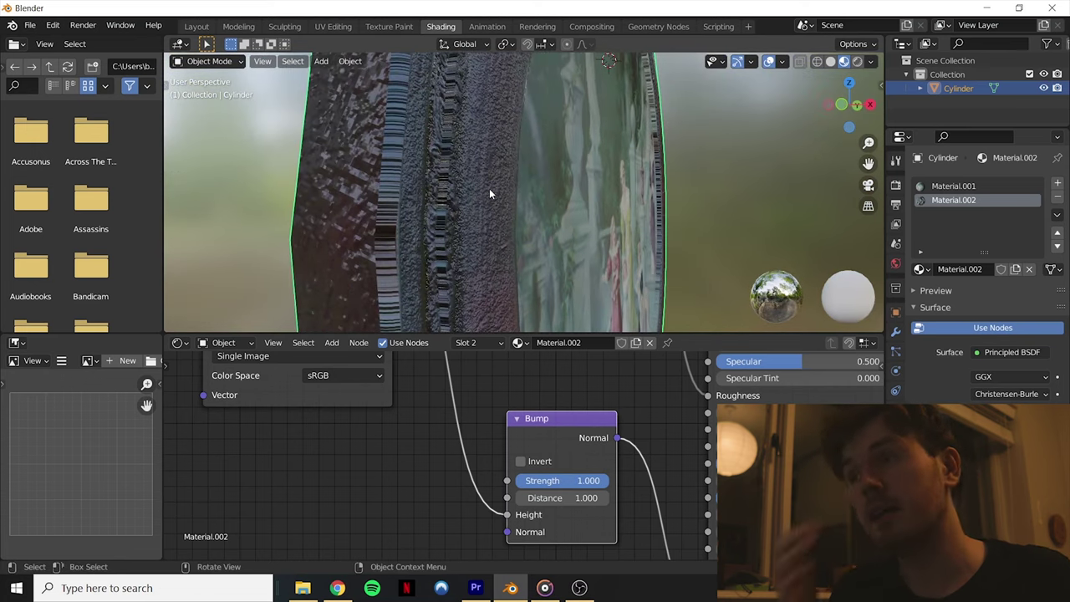
{"action": "scroll", "coordinate": [472, 188], "scroll_direction": "up", "scroll_amount": 2}
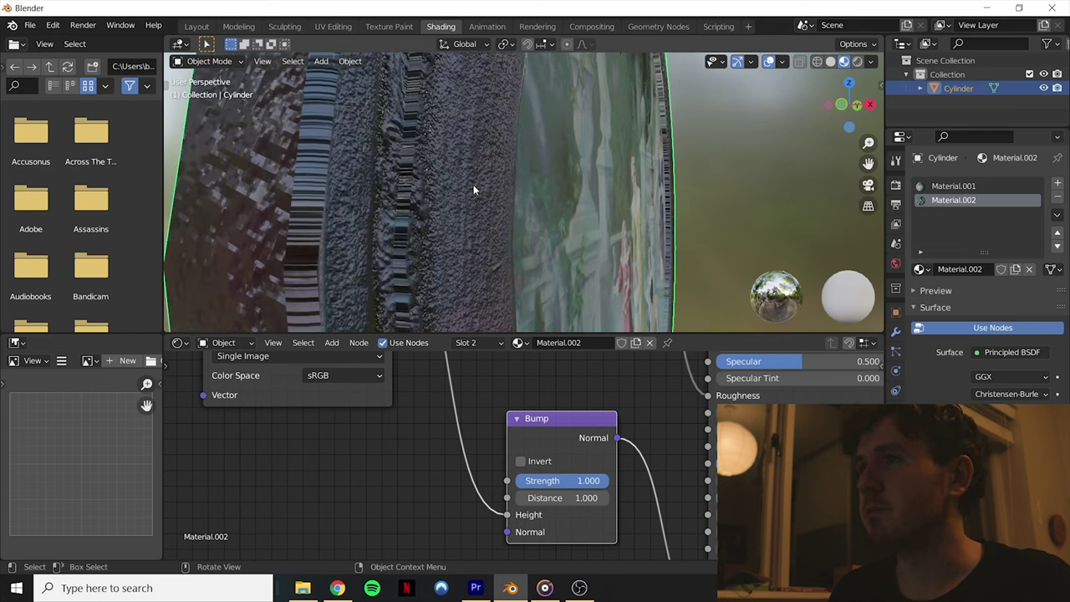
{"action": "middle_click_drag", "start_coordinate": [376, 190], "coordinate": [327, 180]}
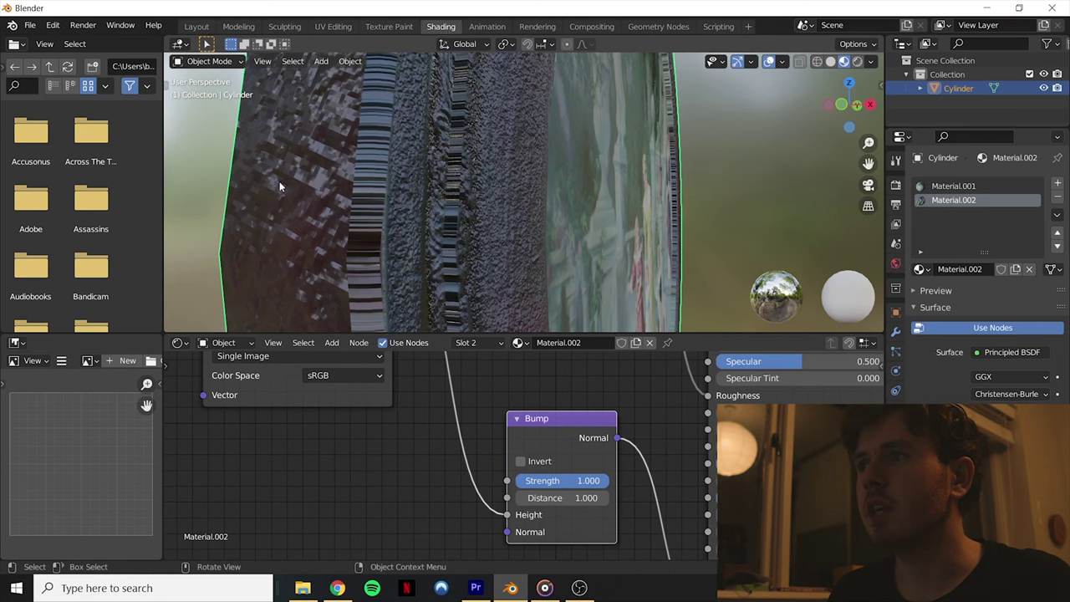
{"action": "middle_click_drag", "start_coordinate": [301, 214], "coordinate": [413, 179]}
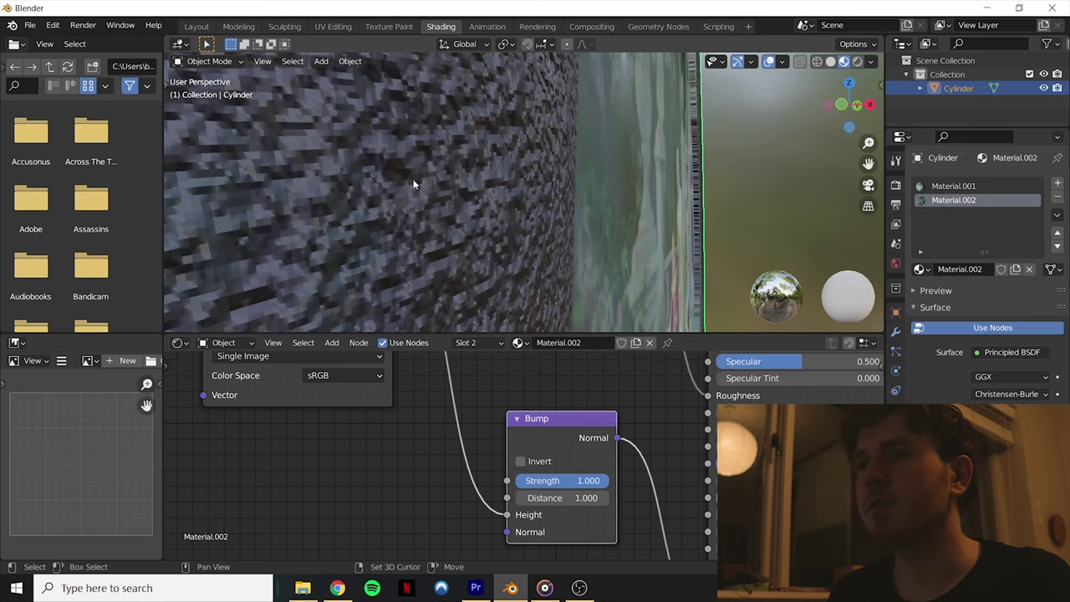
Step: Lower the rim's Bump Strength to 0.160
{"action": "left_click_drag", "start_coordinate": [585, 480], "coordinate": [542, 481]}
{"action": "mouse_move", "coordinate": [510, 234]}
{"action": "middle_mouse_down"}
{"action": "mouse_move", "coordinate": [502, 181]}
{"action": "mouse_move", "coordinate": [479, 215]}
{"action": "mouse_move", "coordinate": [476, 183]}
{"action": "mouse_move", "coordinate": [485, 176]}
{"action": "mouse_move", "coordinate": [513, 198]}
{"action": "mouse_move", "coordinate": [513, 145]}
{"action": "mouse_move", "coordinate": [577, 145]}
{"action": "mouse_move", "coordinate": [535, 129]}
{"action": "mouse_move", "coordinate": [529, 115]}
{"action": "mouse_move", "coordinate": [468, 142]}
{"action": "middle_mouse_up"}
{"action": "scroll", "coordinate": [429, 162], "scroll_direction": "up", "scroll_amount": 5}
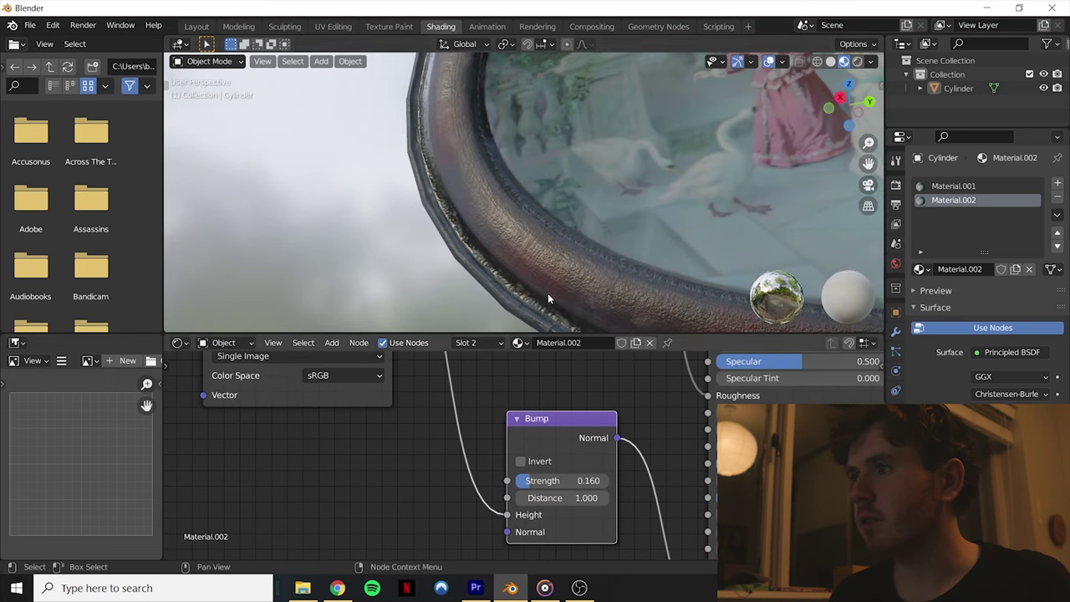
{"action": "scroll", "coordinate": [538, 227], "scroll_direction": "up", "scroll_amount": 8}
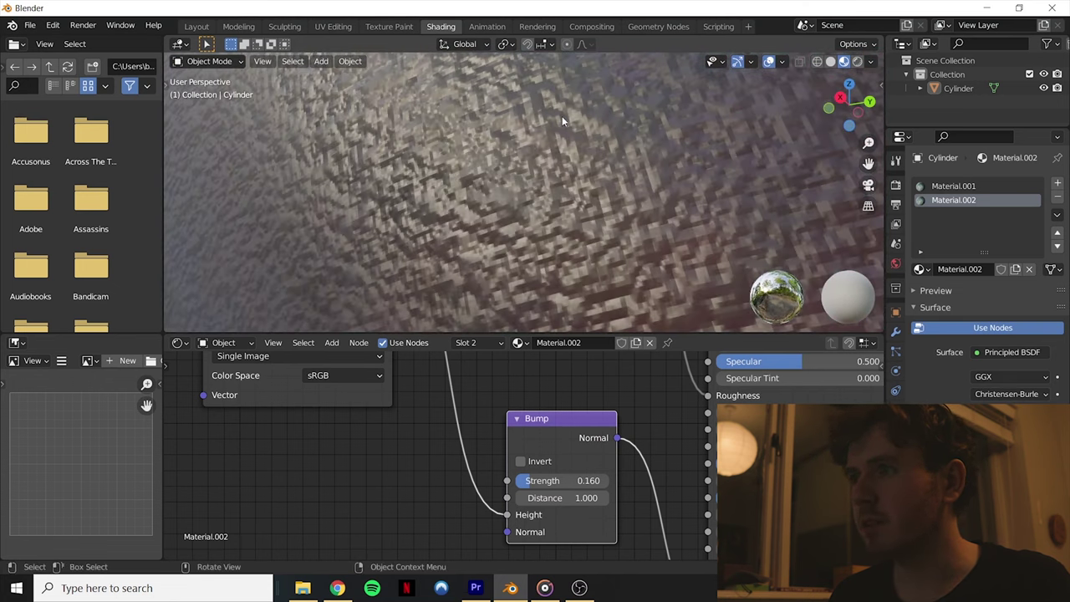
{"action": "scroll", "coordinate": [472, 164], "scroll_direction": "down", "scroll_amount": 10}
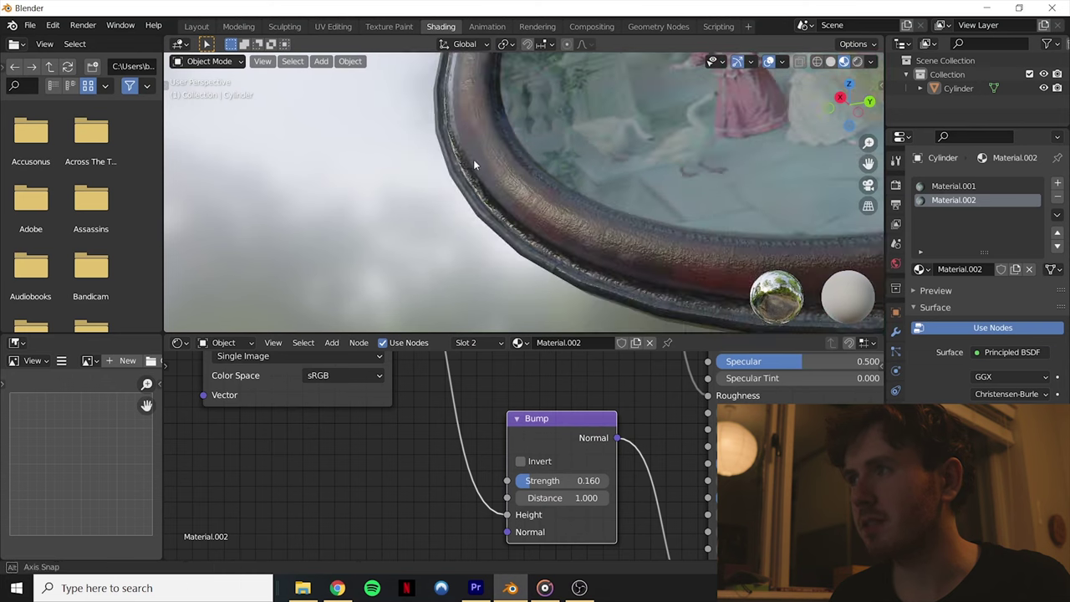
{"action": "middle_click_drag", "start_coordinate": [472, 178], "coordinate": [502, 188]}
Step: Switch to the painting's Material.001 and bring its node tree into view
{"action": "left_click", "coordinate": [953, 186]}
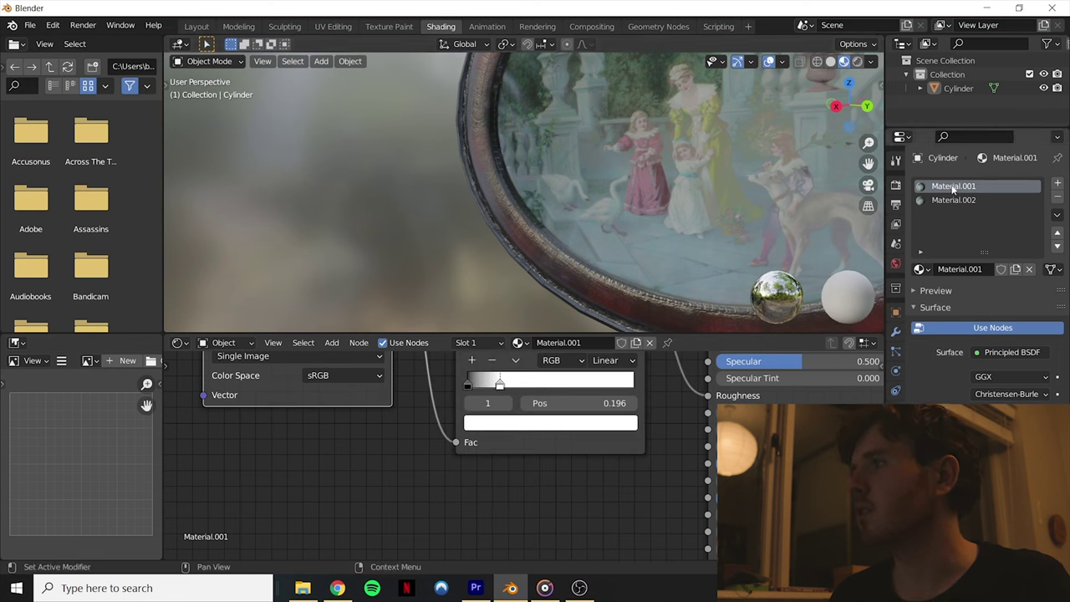
{"action": "scroll", "coordinate": [533, 228], "scroll_direction": "down", "scroll_amount": 5}
{"action": "scroll", "coordinate": [434, 376], "scroll_direction": "down", "scroll_amount": 2}
{"action": "middle_click_drag", "start_coordinate": [376, 368], "coordinate": [441, 398]}
{"action": "scroll", "coordinate": [450, 389], "scroll_direction": "down", "scroll_amount": 2}
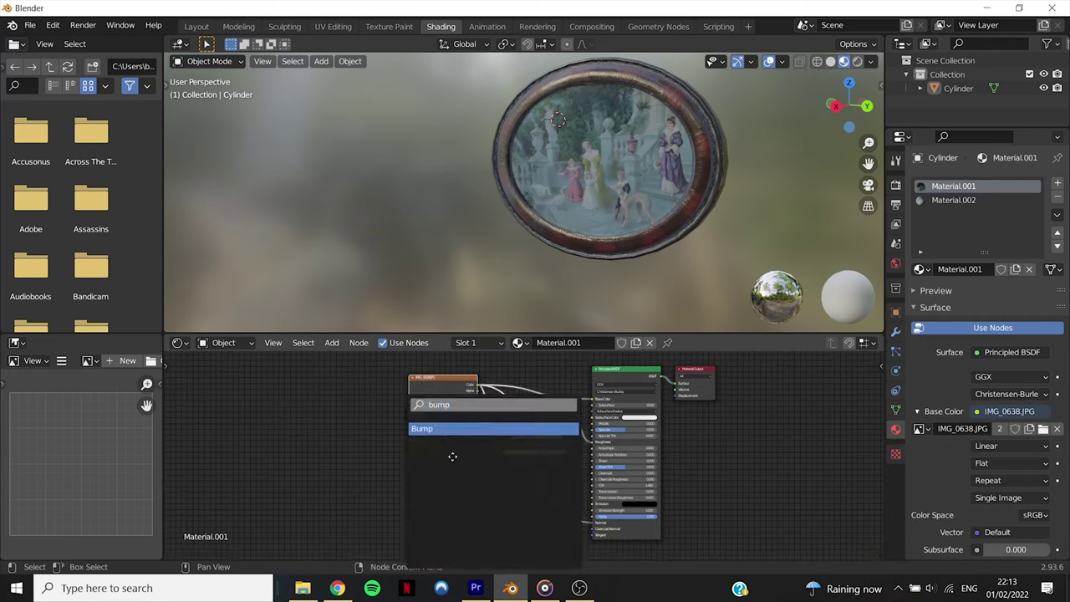
{"action": "scroll", "coordinate": [449, 454], "scroll_direction": "up", "scroll_amount": 4}
{"action": "scroll", "coordinate": [547, 180], "scroll_direction": "up", "scroll_amount": 5}
{"action": "scroll", "coordinate": [455, 167], "scroll_direction": "up", "scroll_amount": 2}
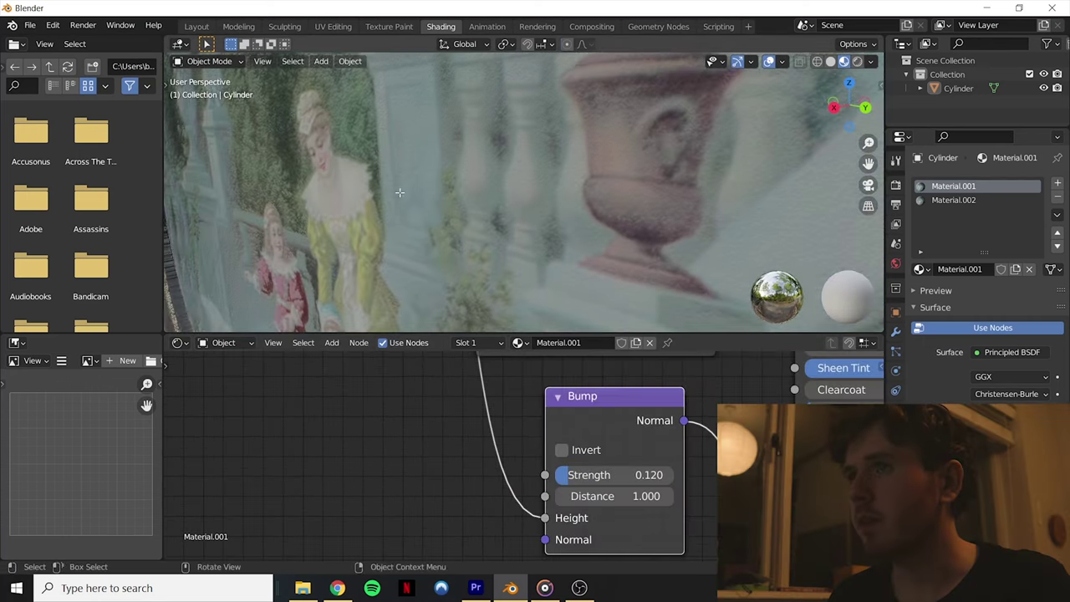
Step: Return to Object Mode and orbit to view the whole tilted frame
{"action": "key", "text": "Tab"}
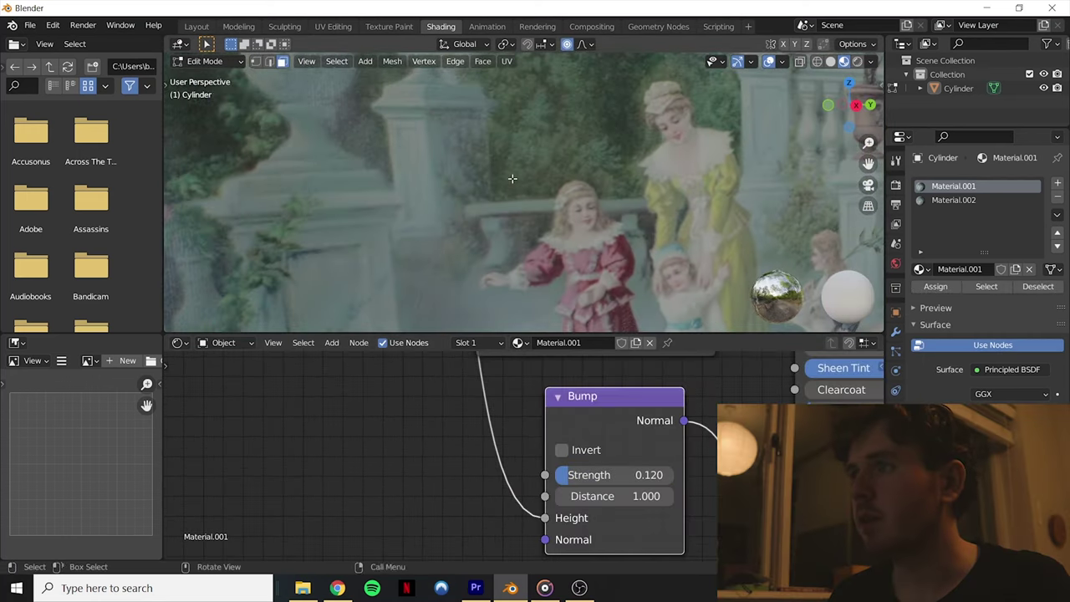
{"action": "key", "text": "Tab"}
{"action": "scroll", "coordinate": [518, 179], "scroll_direction": "down", "scroll_amount": 7}
{"action": "middle_click_drag", "start_coordinate": [504, 183], "coordinate": [579, 144]}
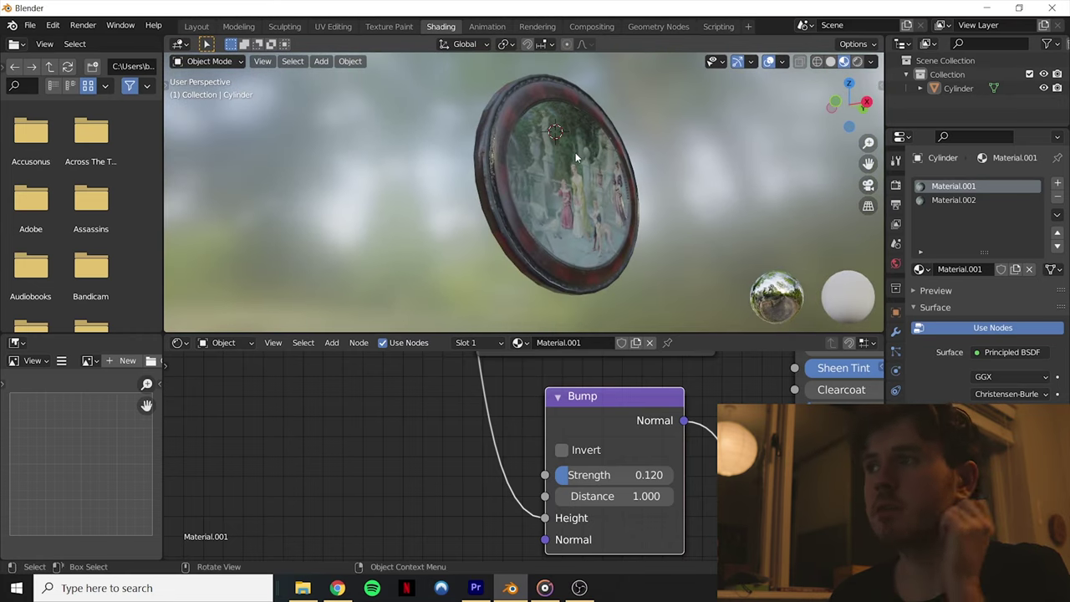
{"action": "middle_click_drag", "start_coordinate": [666, 187], "coordinate": [480, 166]}
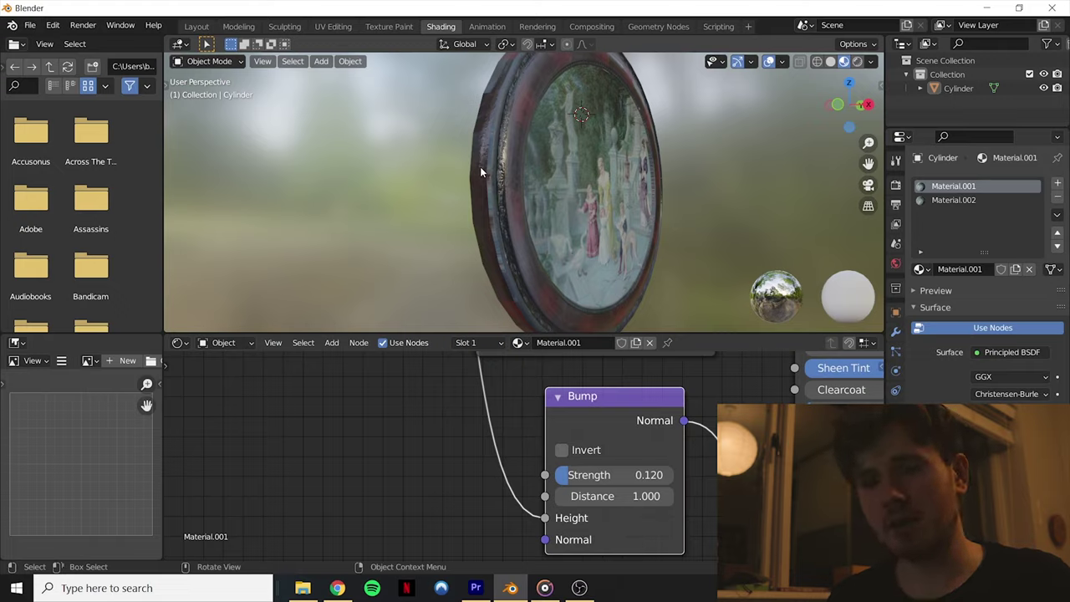